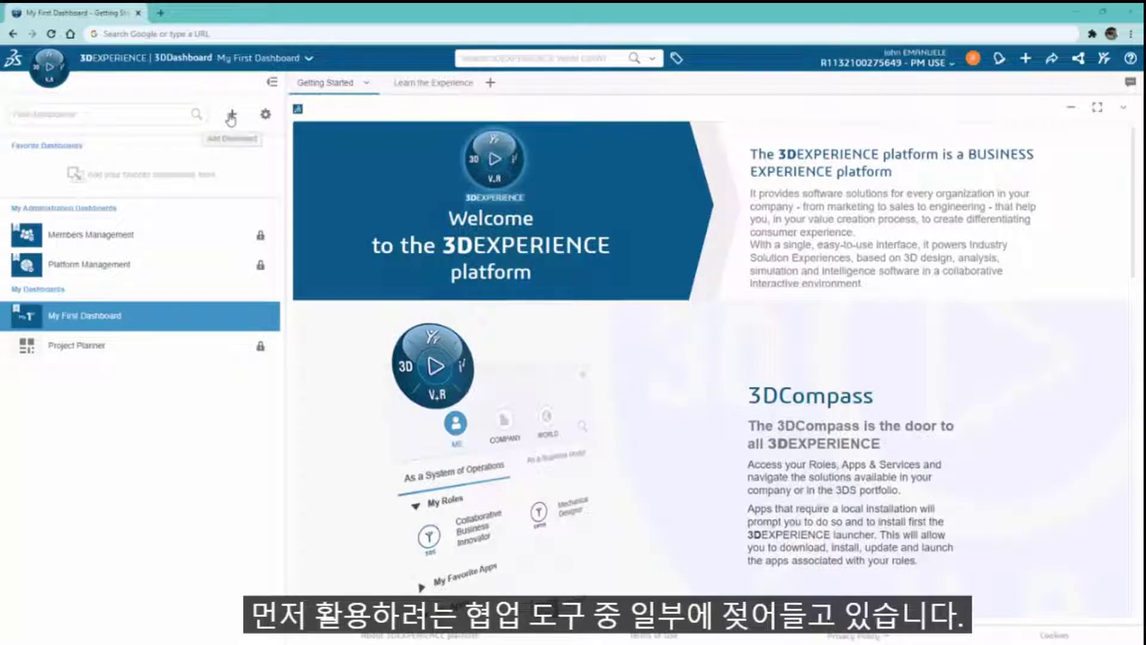
# - Create an empty dashboard 'SmoothieCo. Electrical Internal Dashboard' with description 'Electrical Team's Internal Dashboard'
pyautogui.click(231, 116)
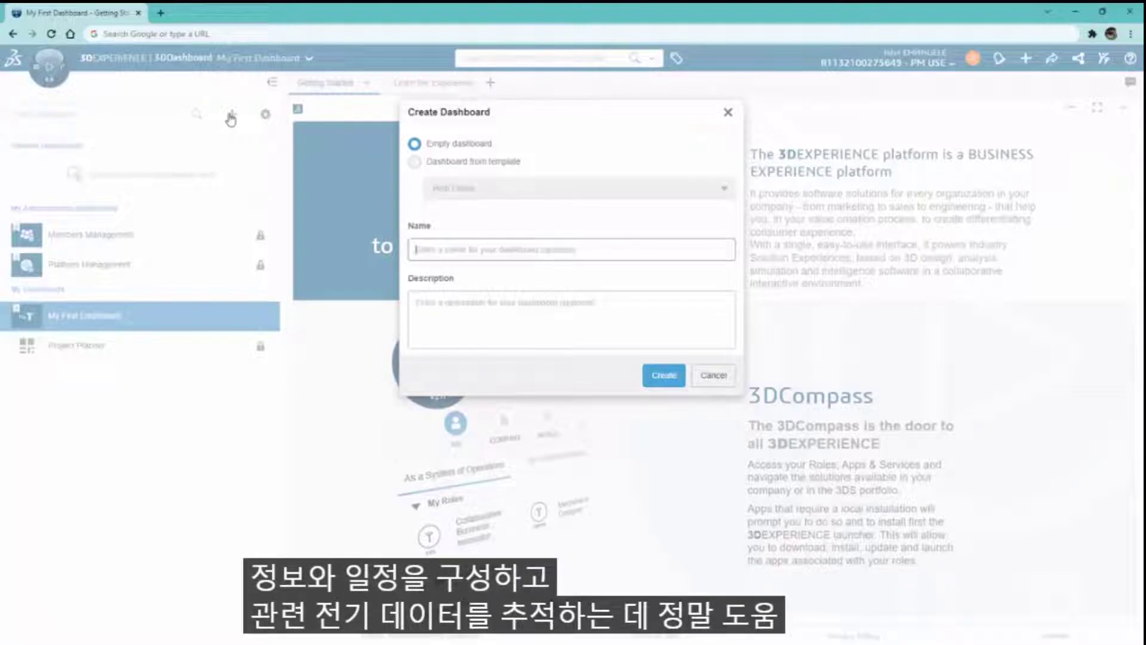
pyautogui.write('Sandbox')
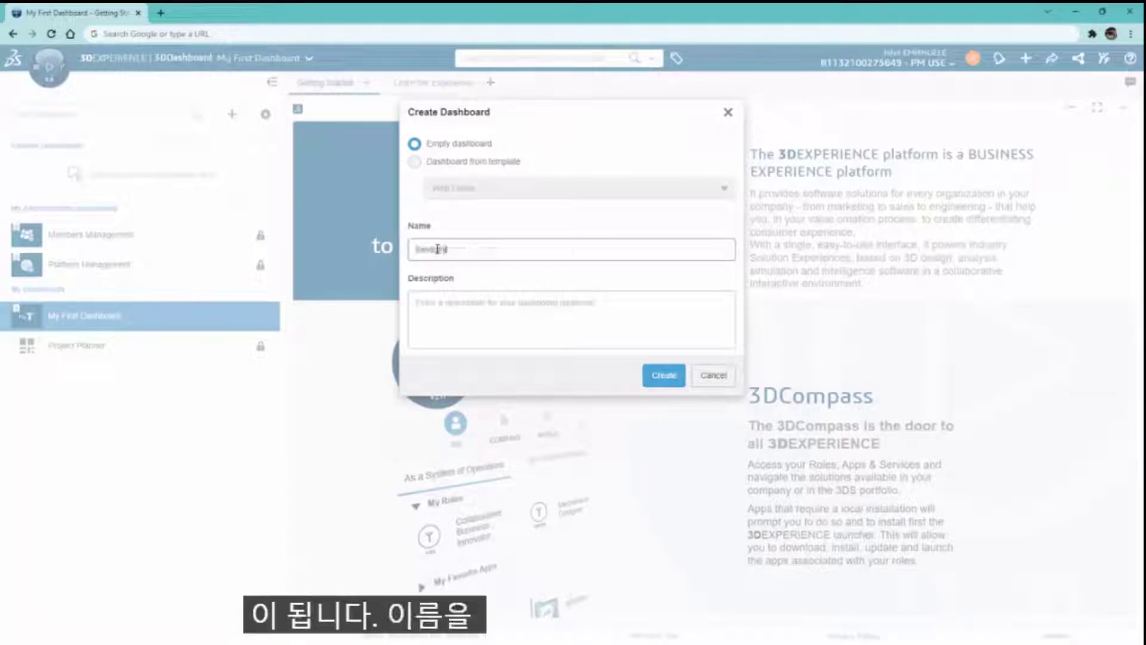
pyautogui.write('Co Electrical')
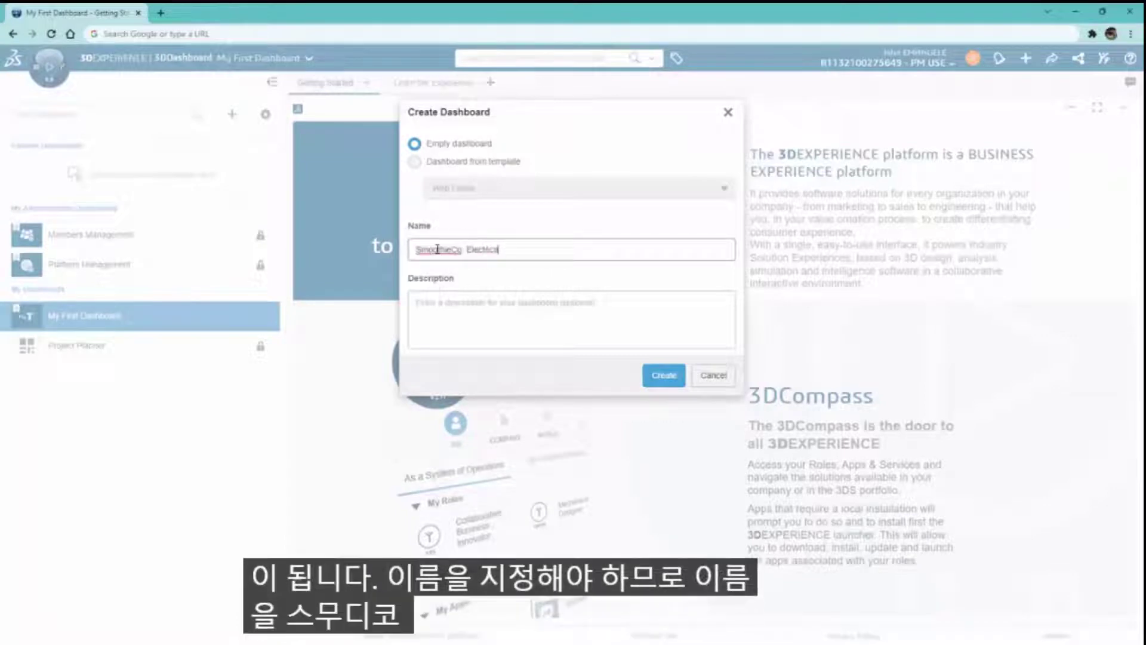
pyautogui.write(' Internal Dashboard')
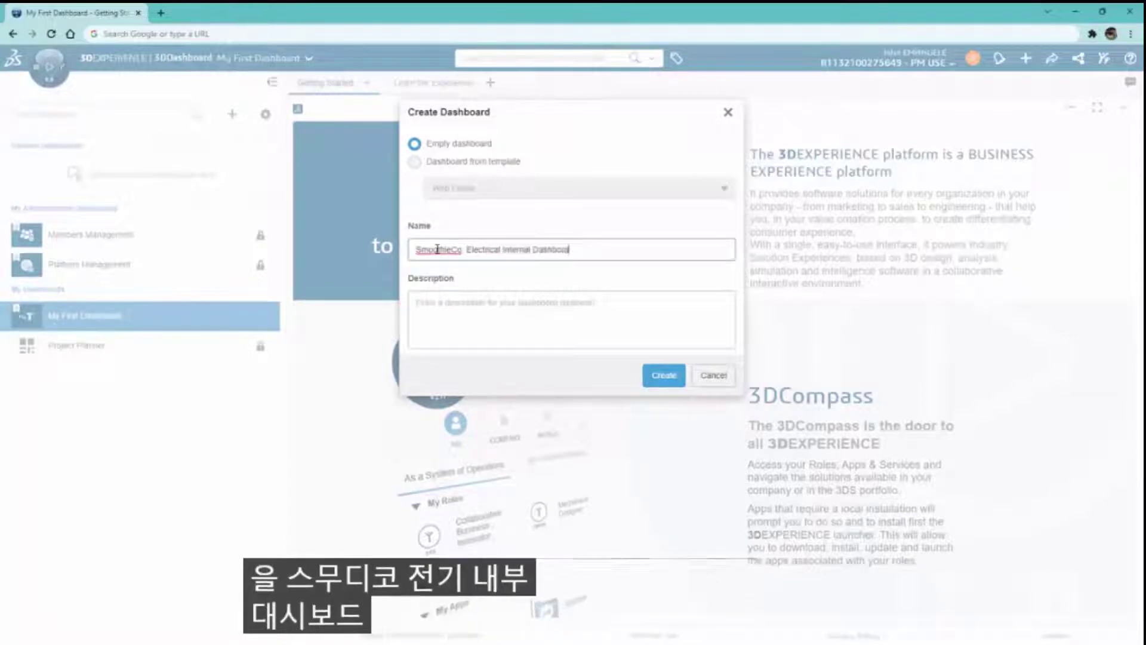
pyautogui.click(433, 301)
pyautogui.write('Electrical Team')
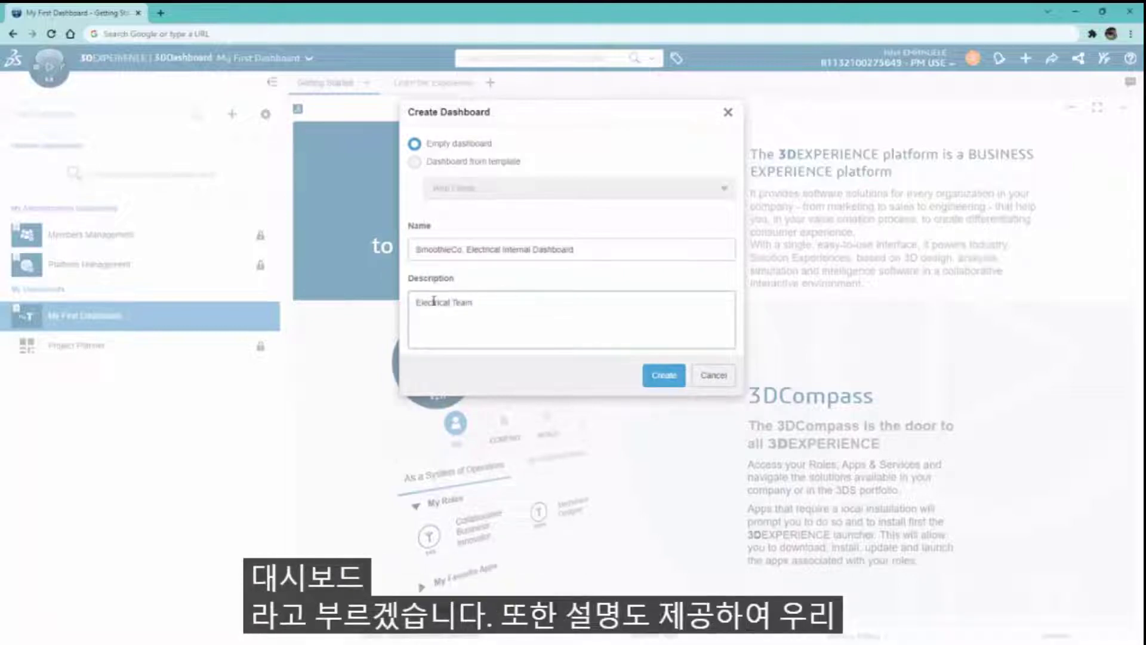
pyautogui.write("'s Internal D")
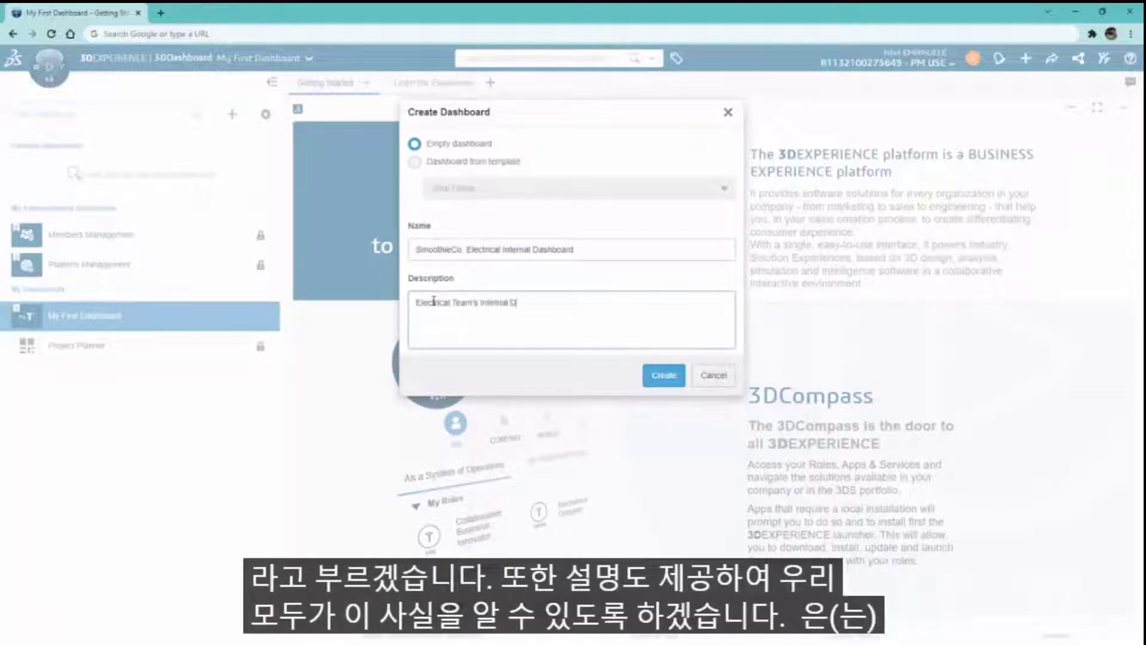
pyautogui.write('ashboard')
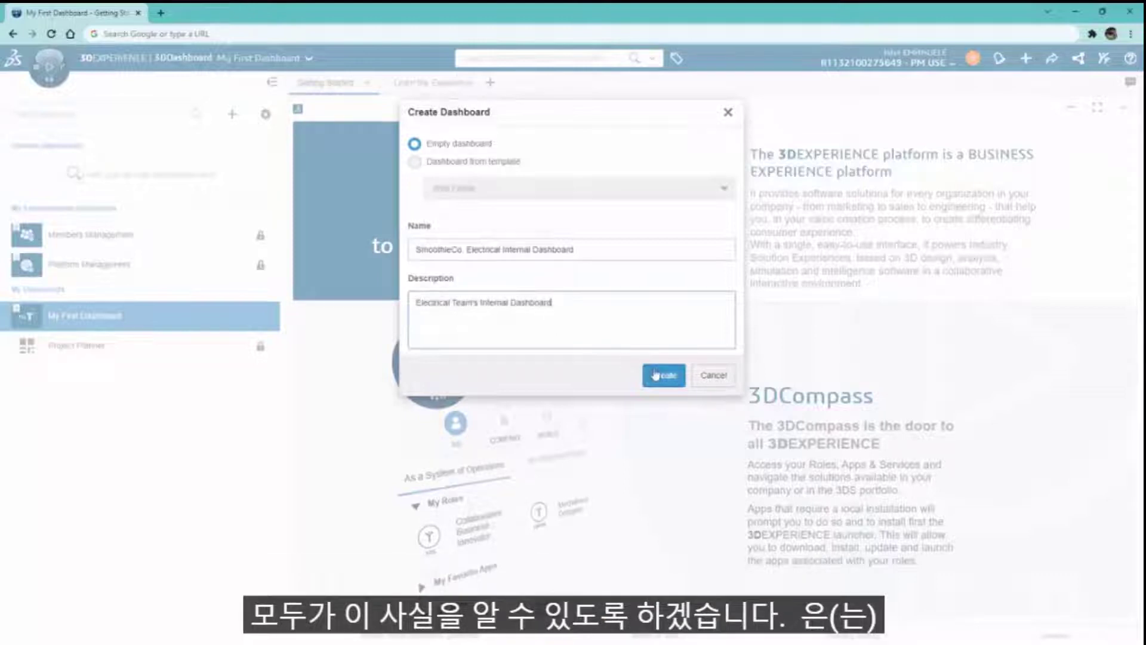
pyautogui.click(654, 375)
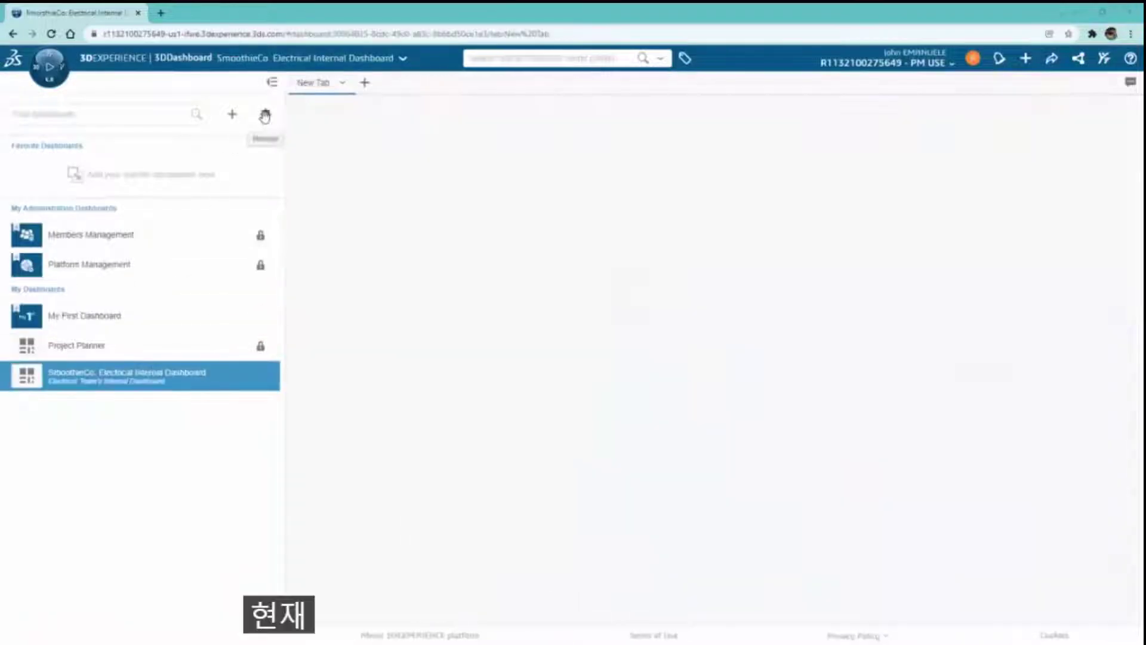
# - Add three electrical colleagues as Contributors to the SmoothieCo. Electrical Internal Dashboard
pyautogui.click(264, 115)
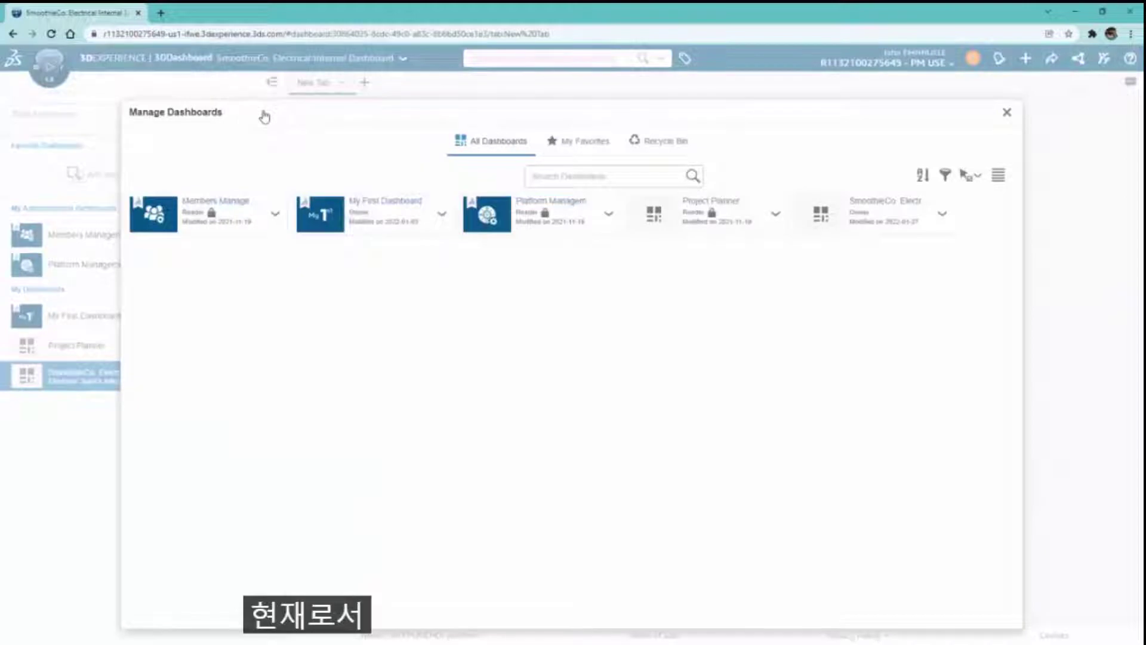
pyautogui.click(933, 221)
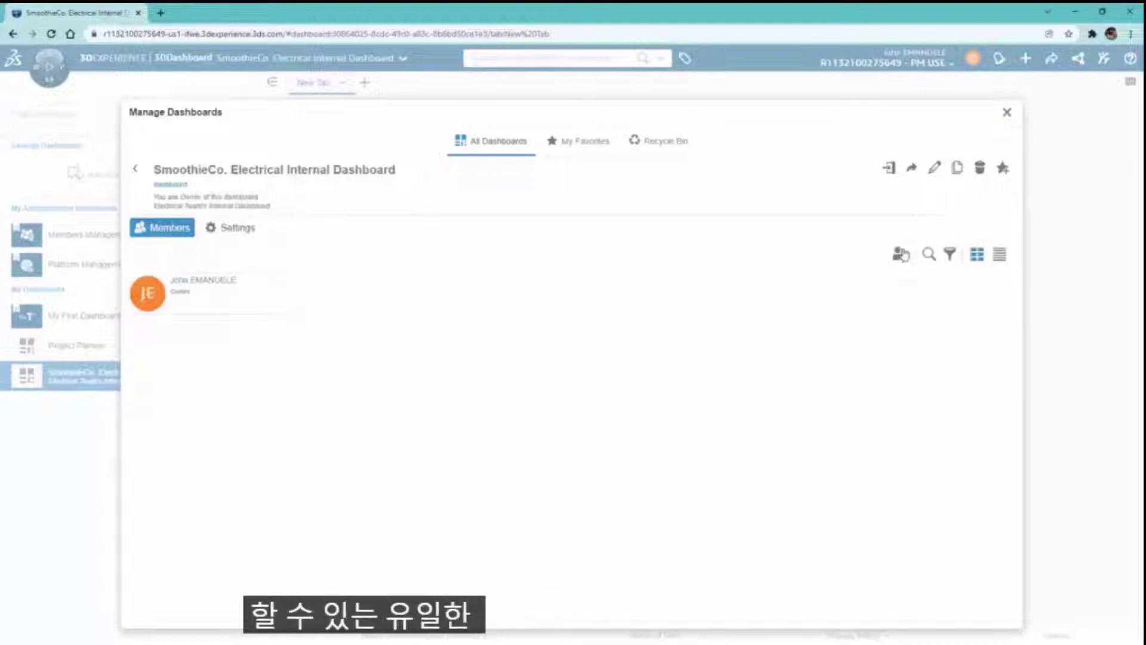
pyautogui.click(898, 255)
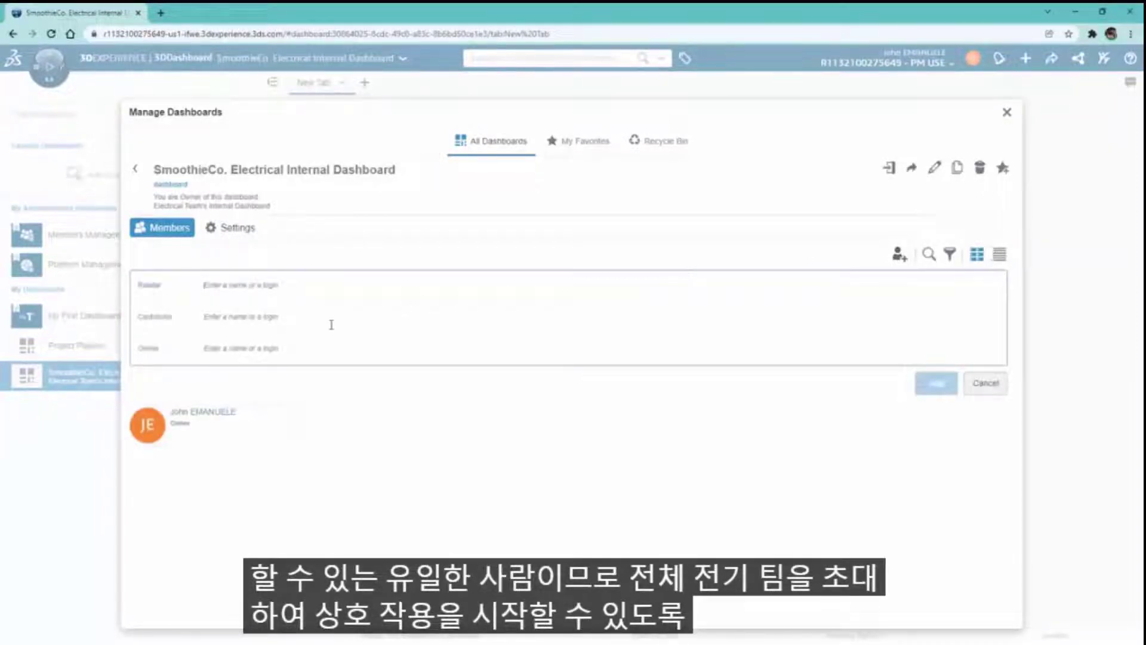
pyautogui.write('Will')
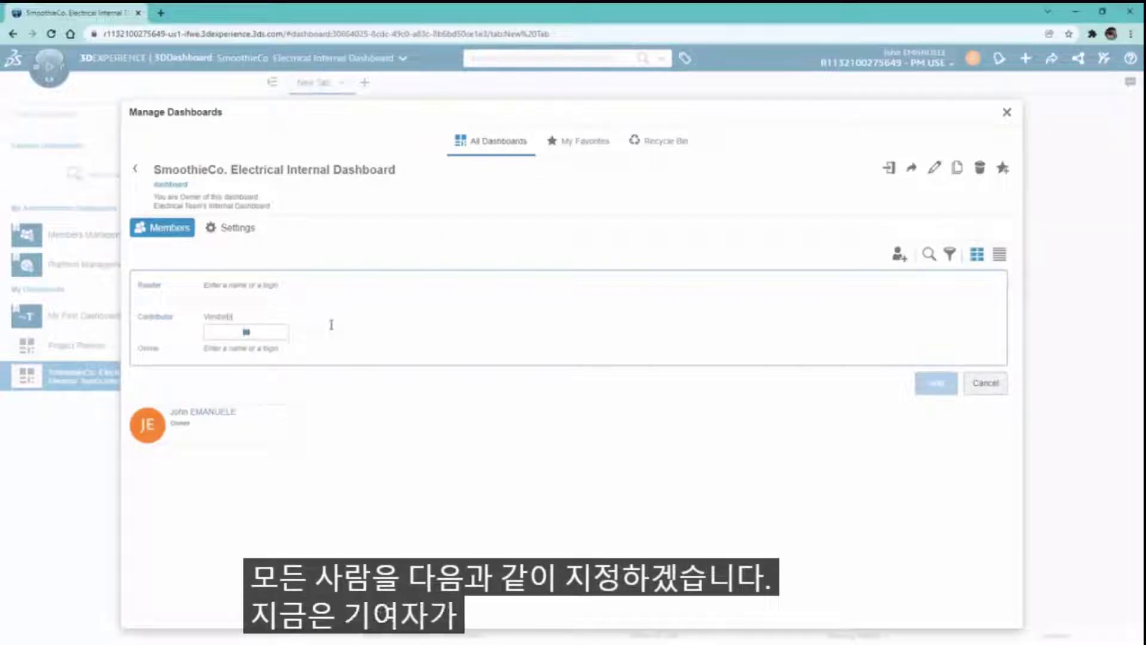
pyautogui.click(272, 337)
pyautogui.write('Ell')
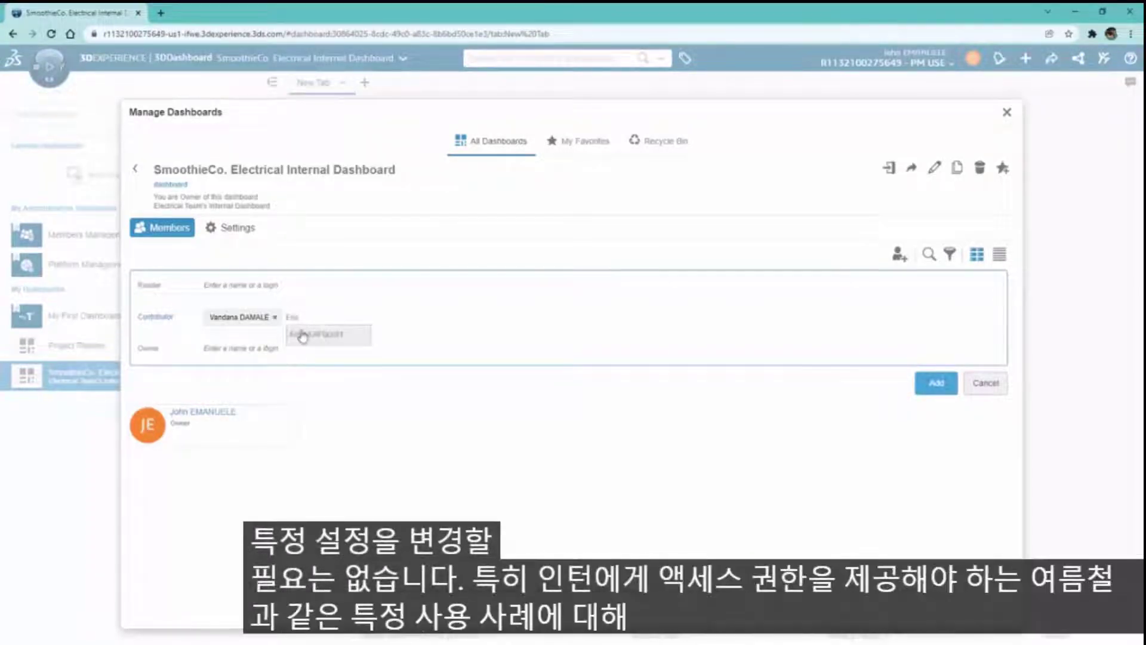
pyautogui.click(322, 332)
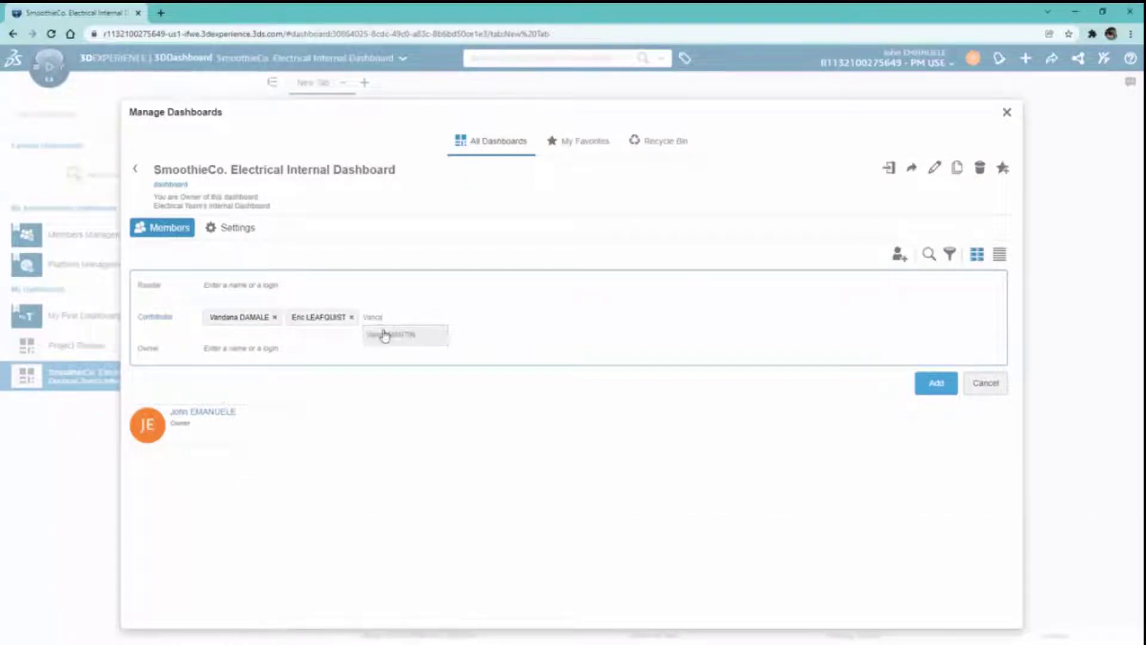
pyautogui.click(384, 335)
pyautogui.write('Thomas')
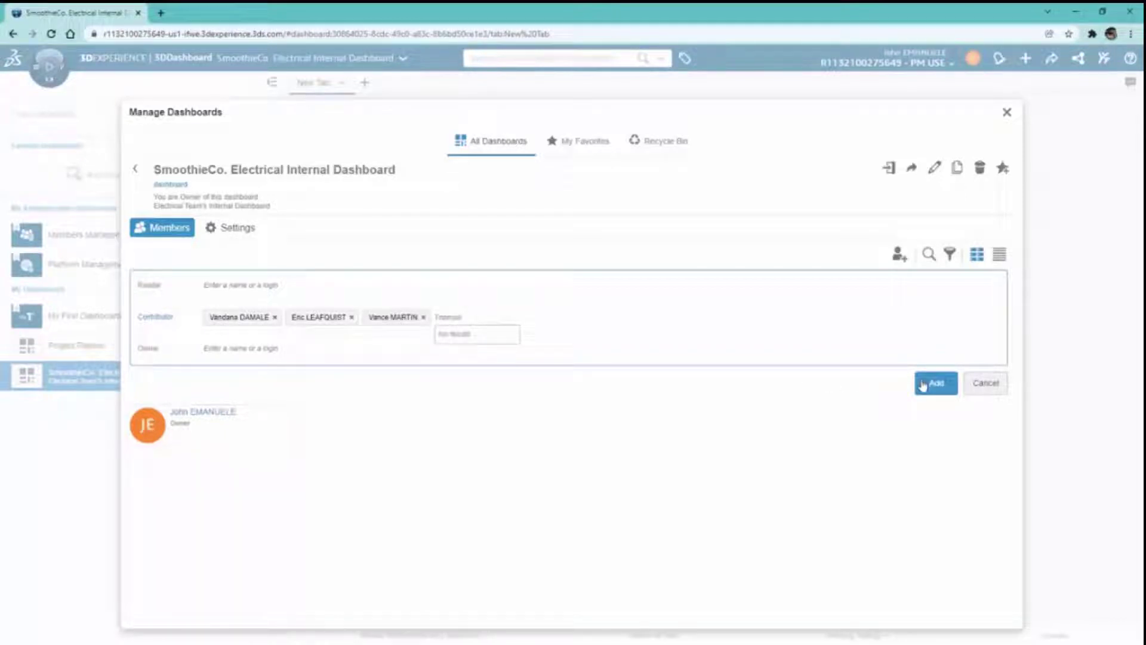
pyautogui.click(925, 382)
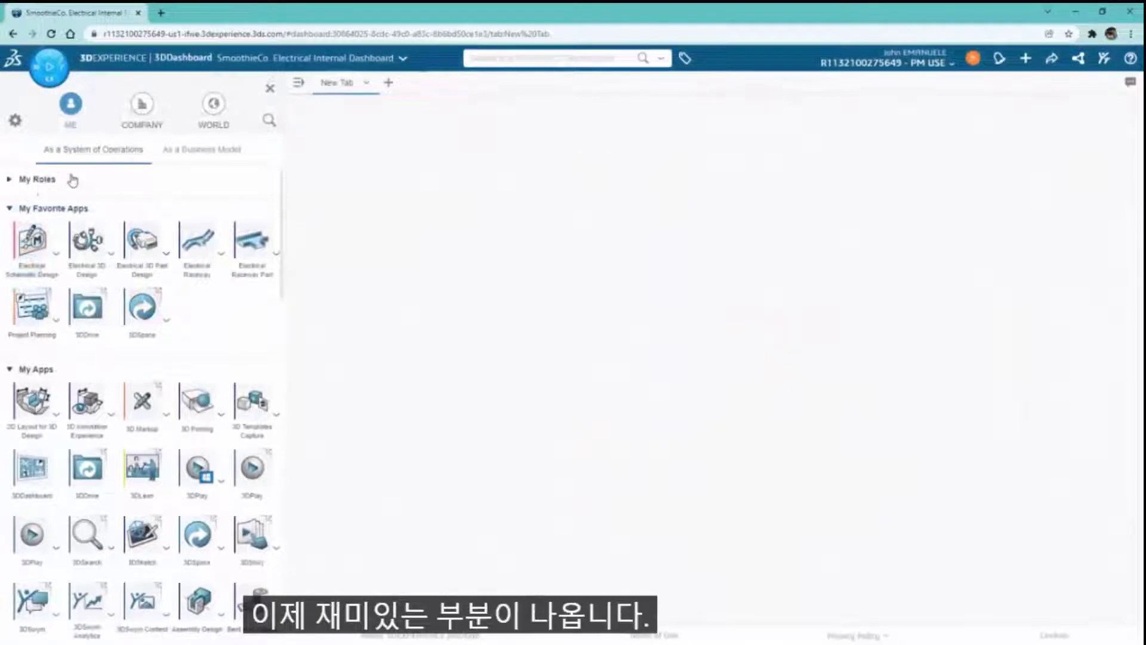
# - Rename the New Tab to 'Collaboration' and place an enlarged 3DSwym widget on it
pyautogui.doubleClick(329, 84)
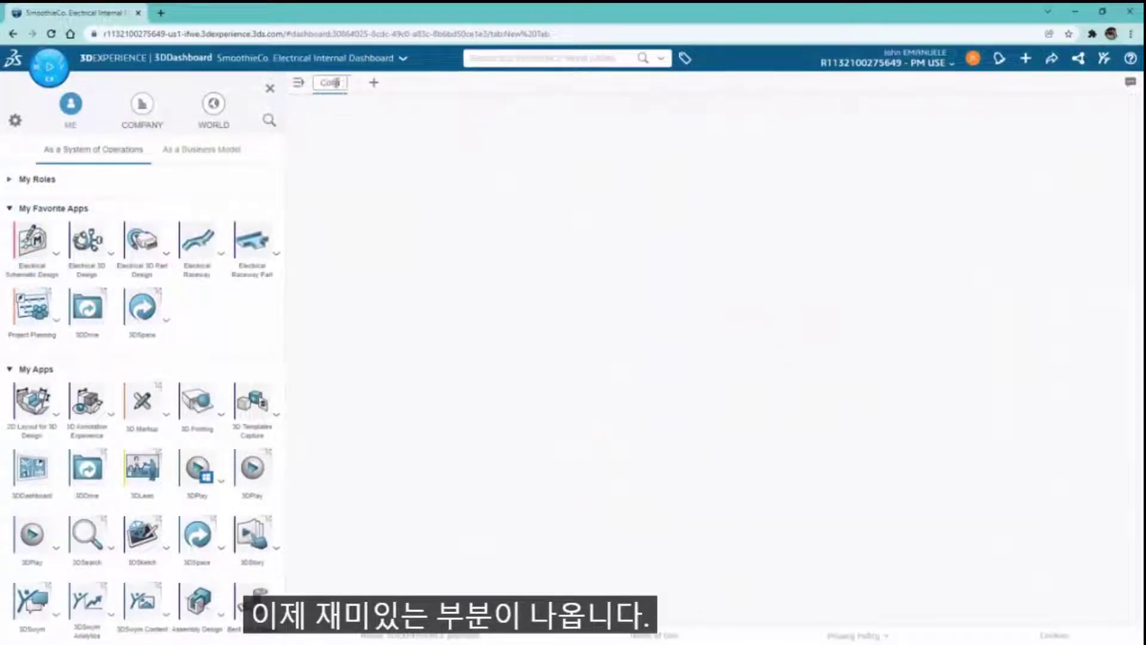
pyautogui.write('Collaboration')
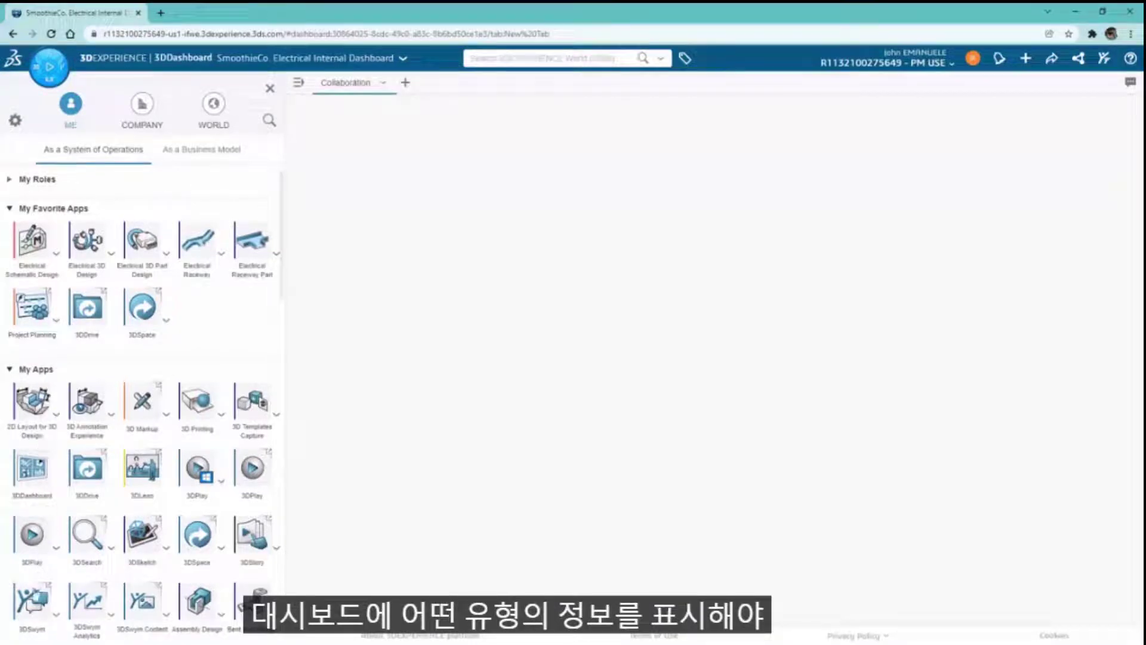
pyautogui.moveTo(89, 537); pyautogui.dragTo(353, 174)
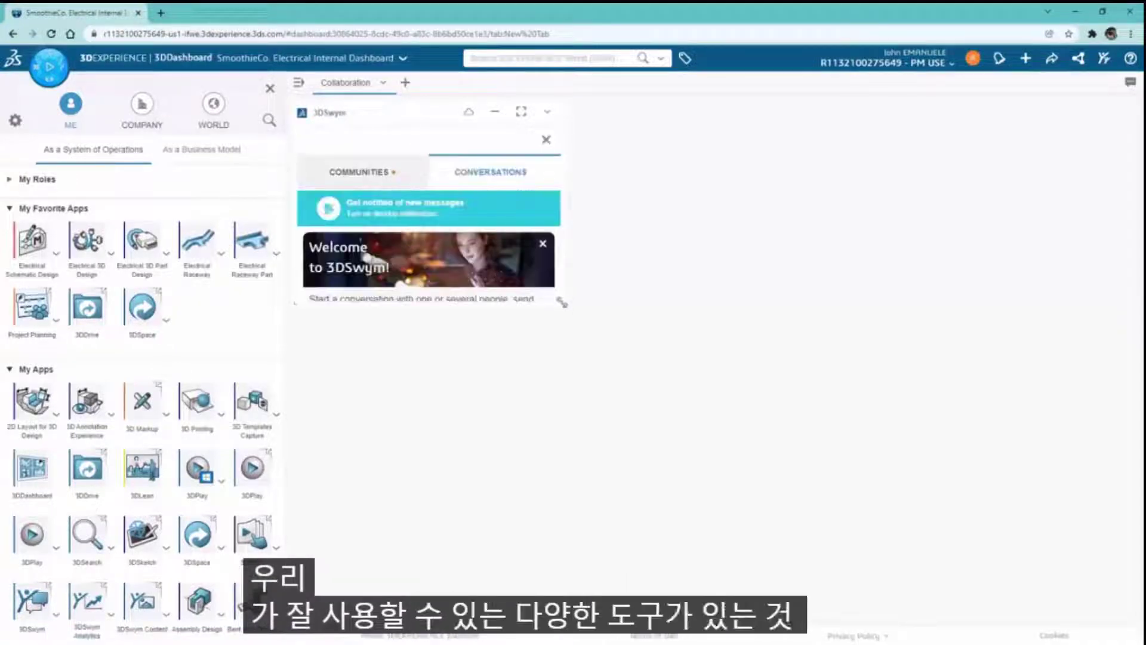
pyautogui.moveTo(576, 317); pyautogui.dragTo(697, 550)
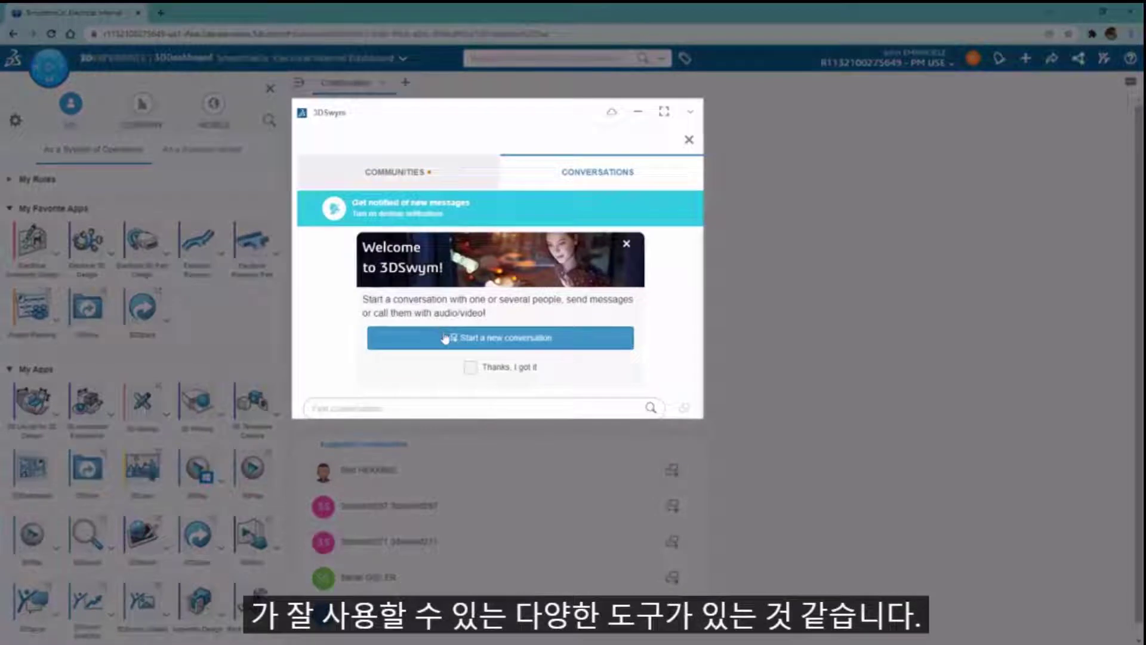
# - Create the community 'SmoothieCo. Electrical Internal Community' described as 'Internal Communications ONLY'
pyautogui.click(421, 171)
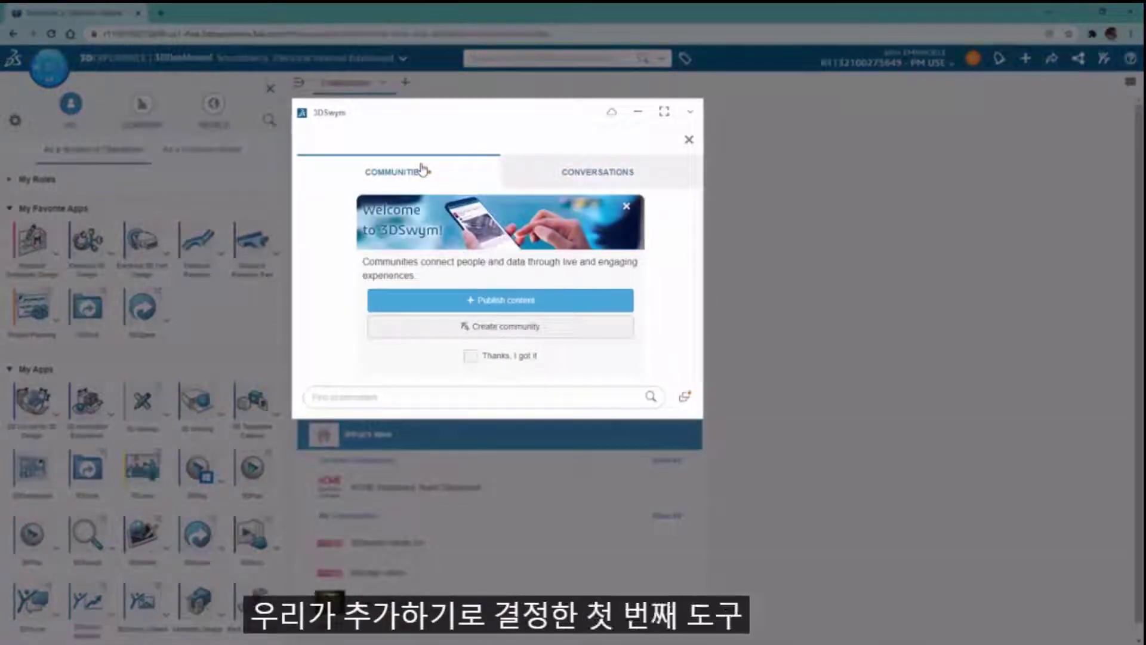
pyautogui.click(462, 326)
pyautogui.click(464, 197)
pyautogui.write('SmoothieCo Electrical Medical Community')
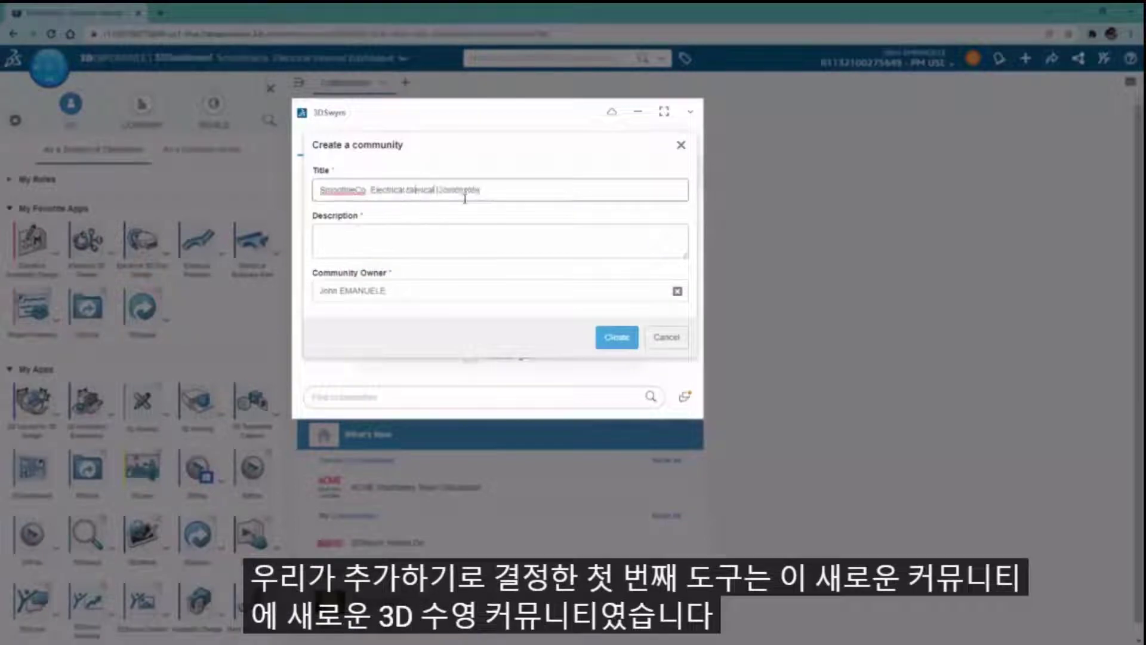
pyautogui.click(455, 235)
pyautogui.write('Internal Communications ONLY')
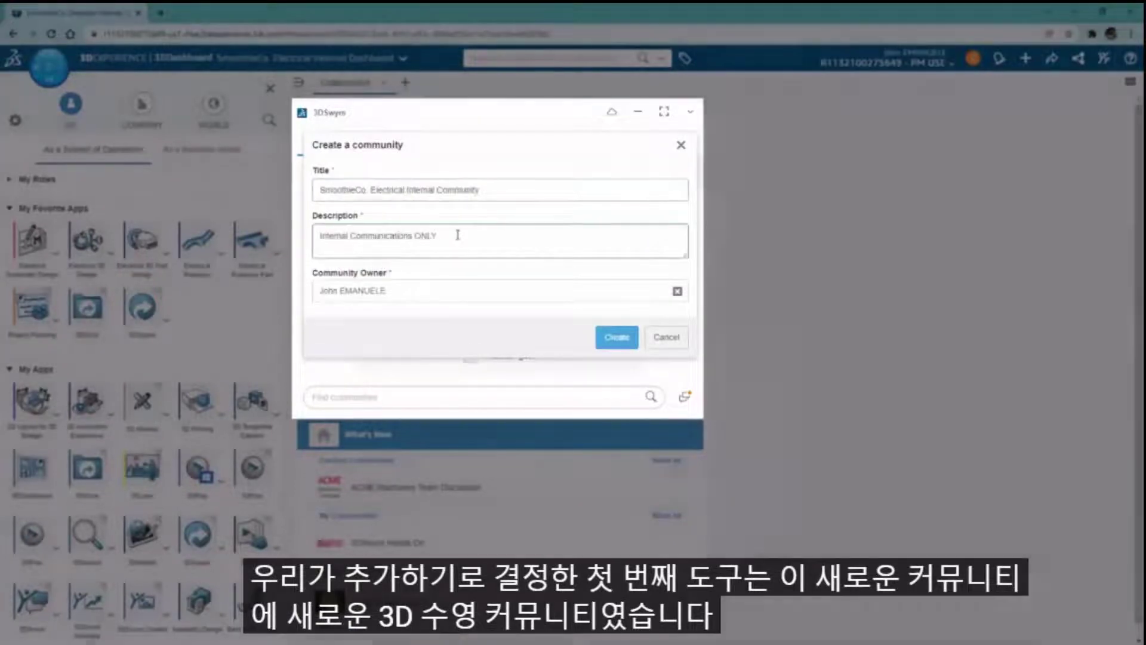
pyautogui.click(609, 336)
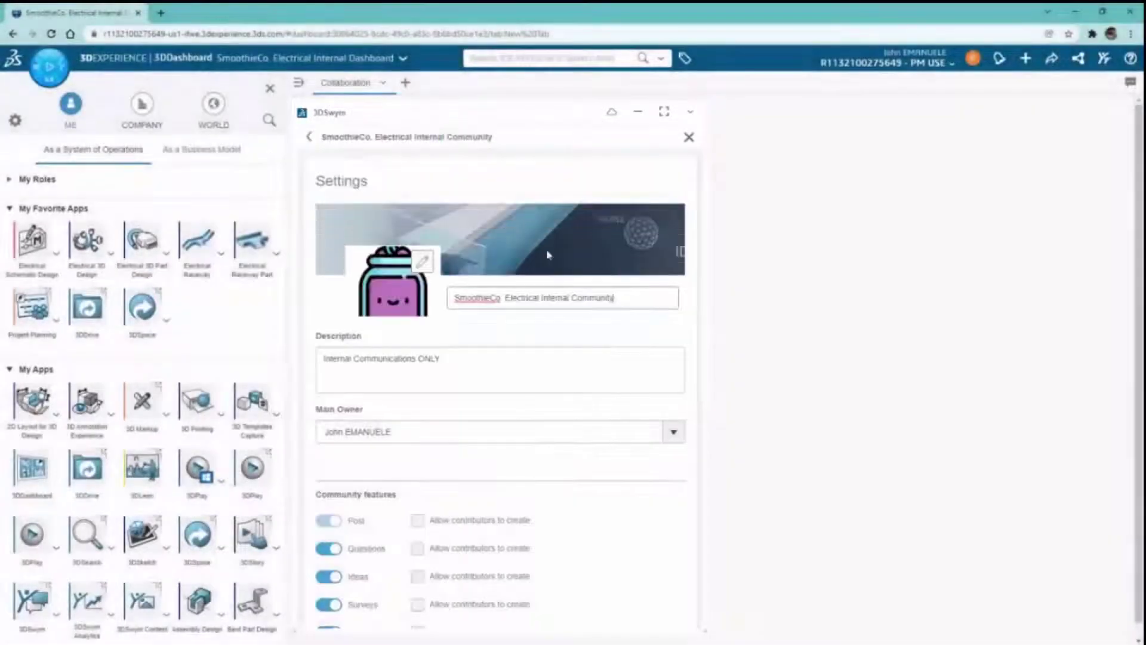
# - Publish a post 'Hi Everyone!' reading 'Start adding your content here in our new community!'
pyautogui.click(688, 137)
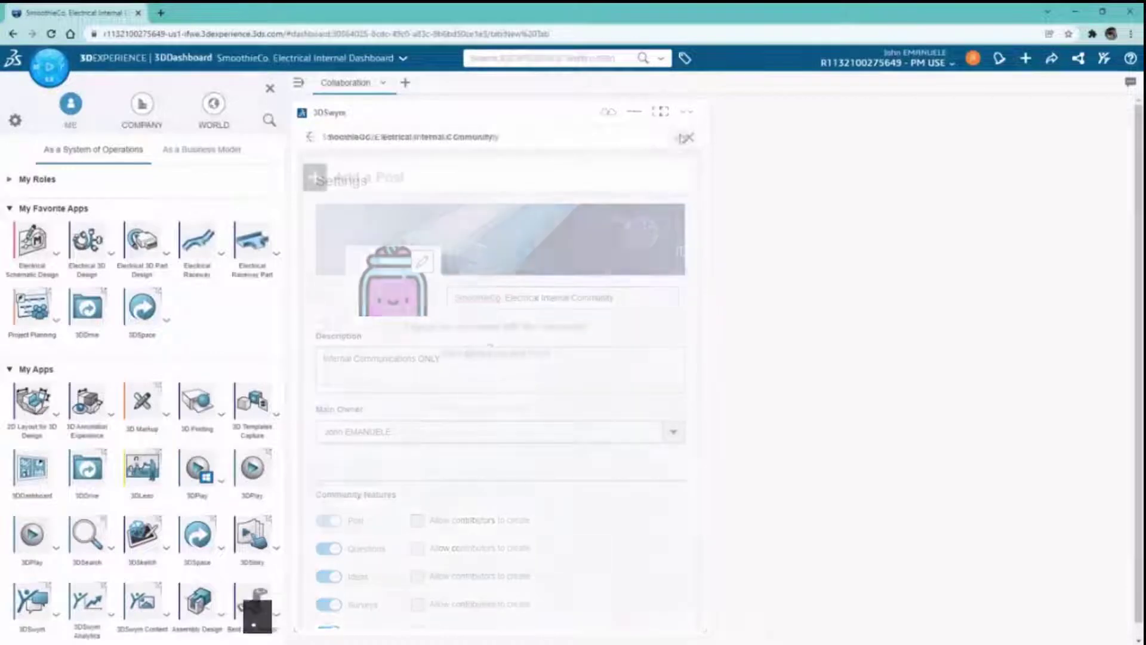
pyautogui.click(683, 139)
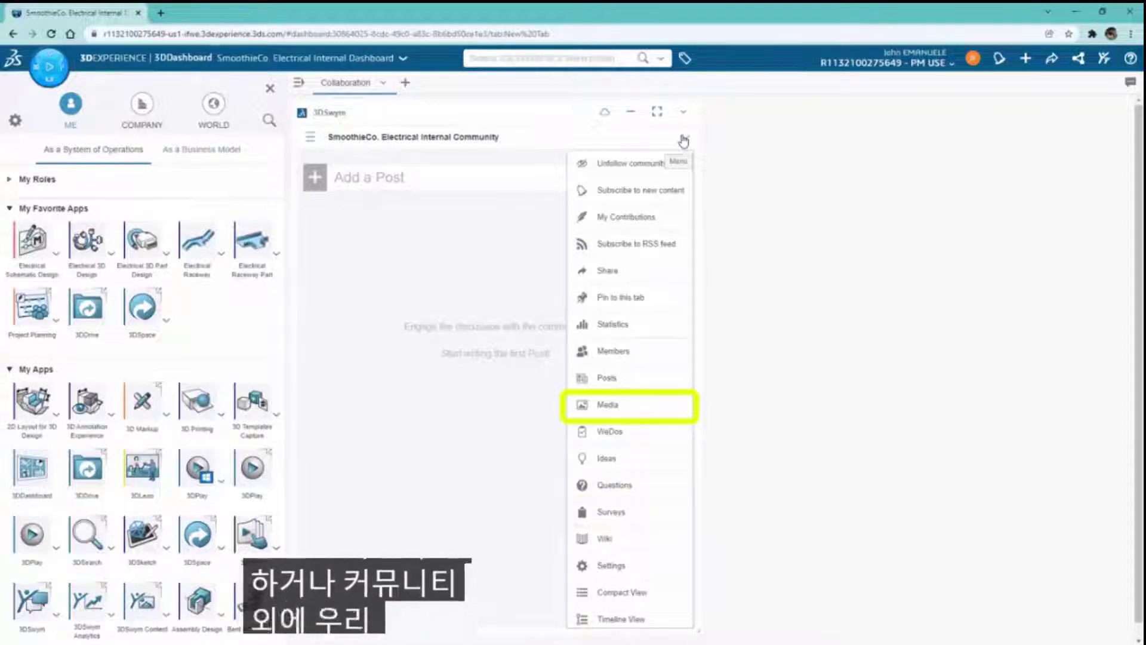
pyautogui.click(683, 139)
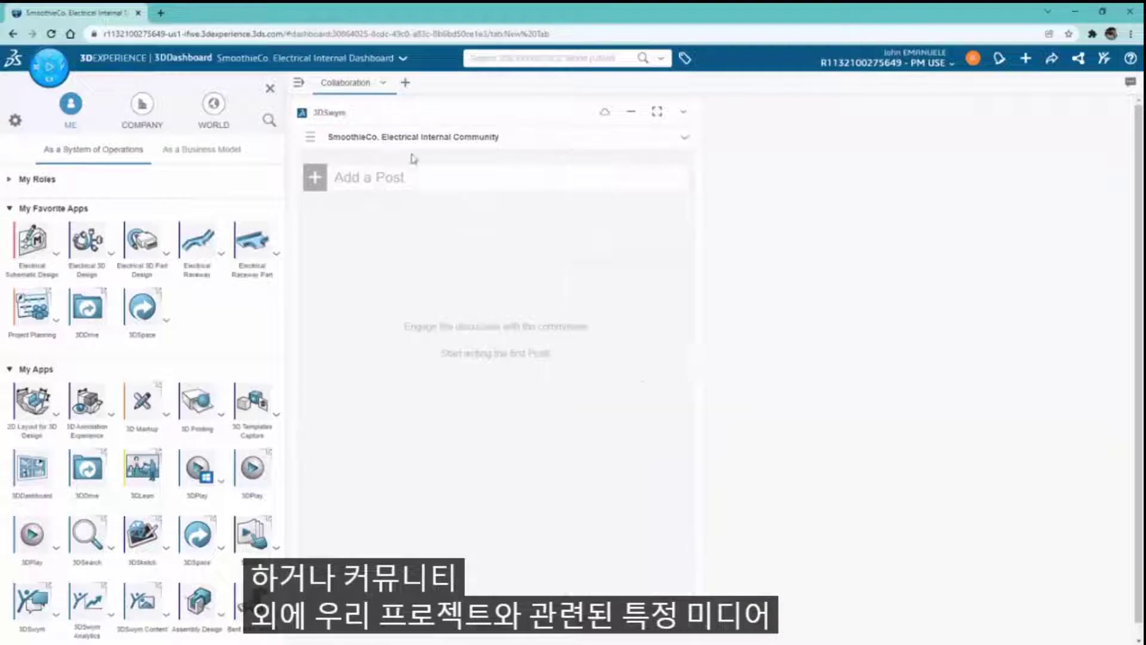
pyautogui.click(402, 175)
pyautogui.press('Tab')
pyautogui.write('Start')
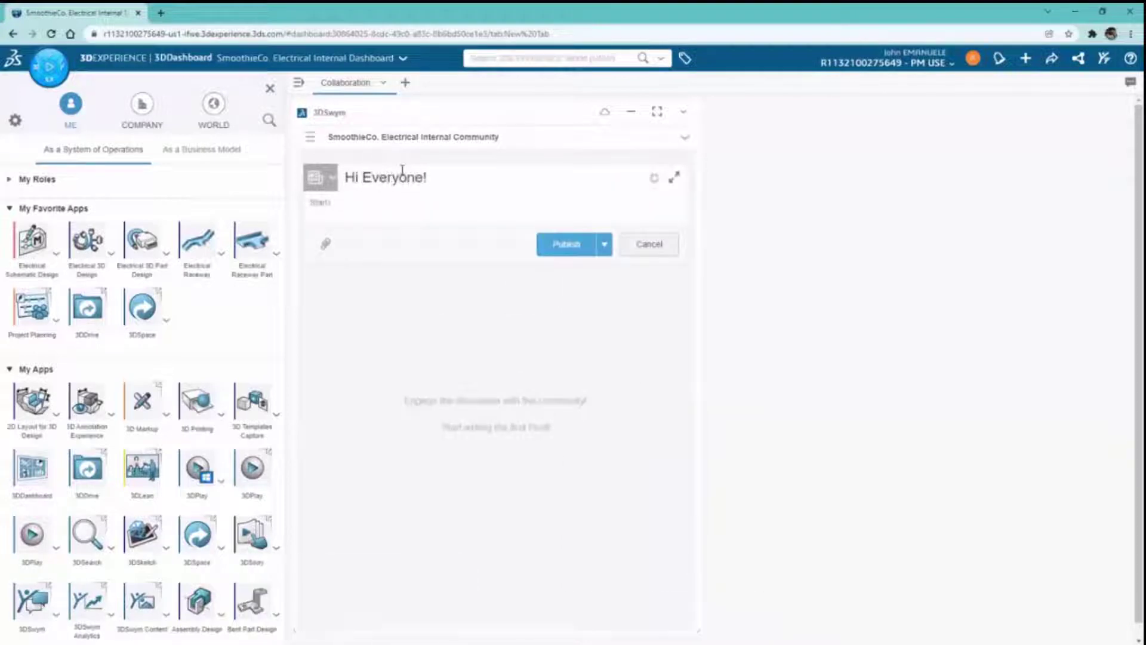
pyautogui.click(560, 245)
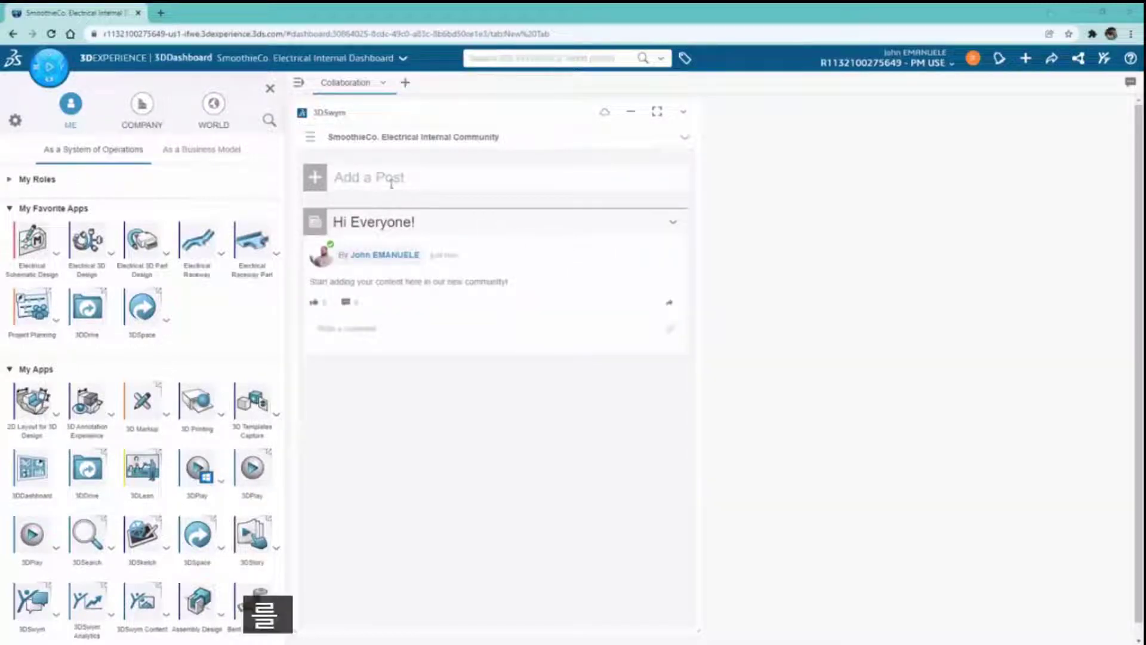
# - Start a new 3DSwym conversation and add three teammates as participants
pyautogui.click(312, 142)
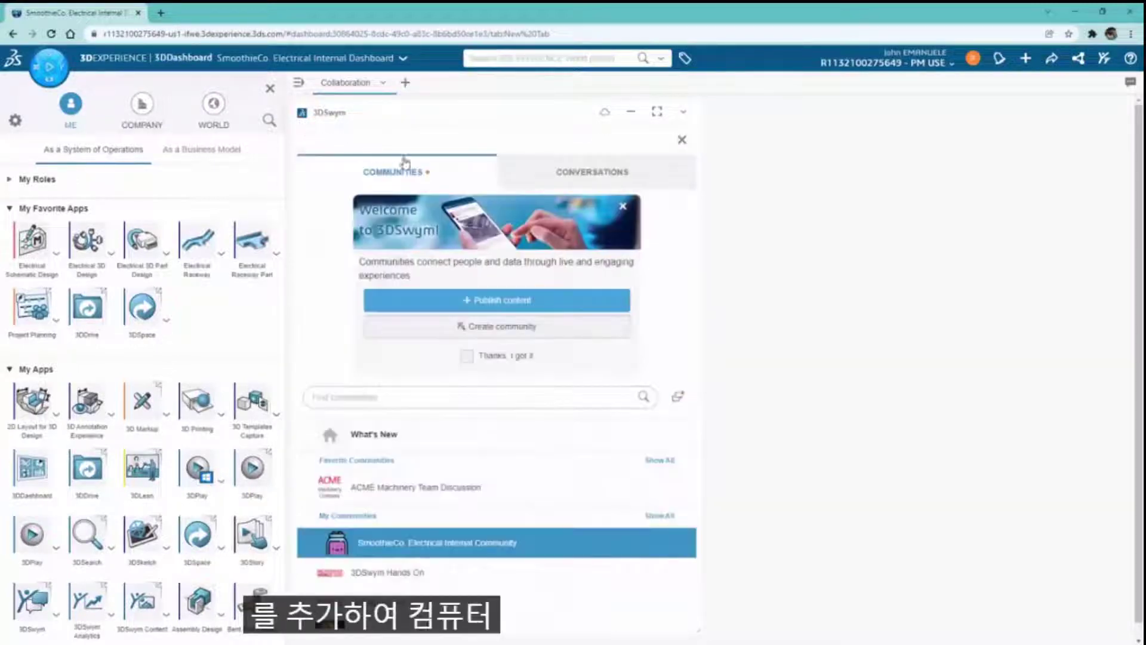
pyautogui.click(576, 179)
pyautogui.click(496, 337)
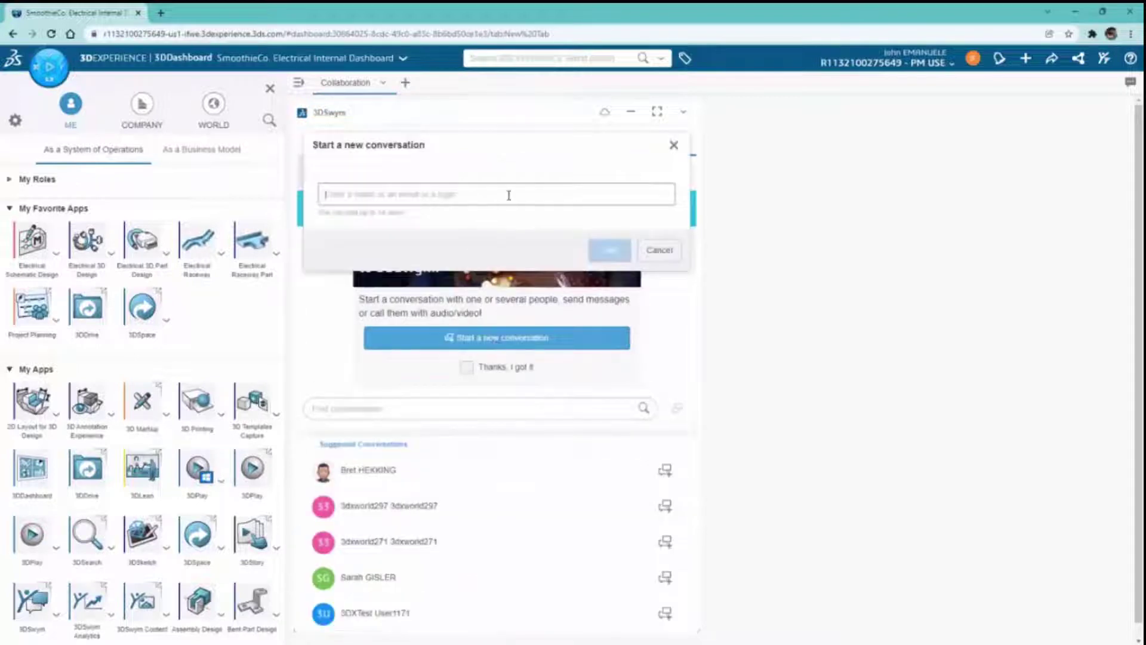
pyautogui.write('Vandana')
pyautogui.press('Return')
pyautogui.write('Eric')
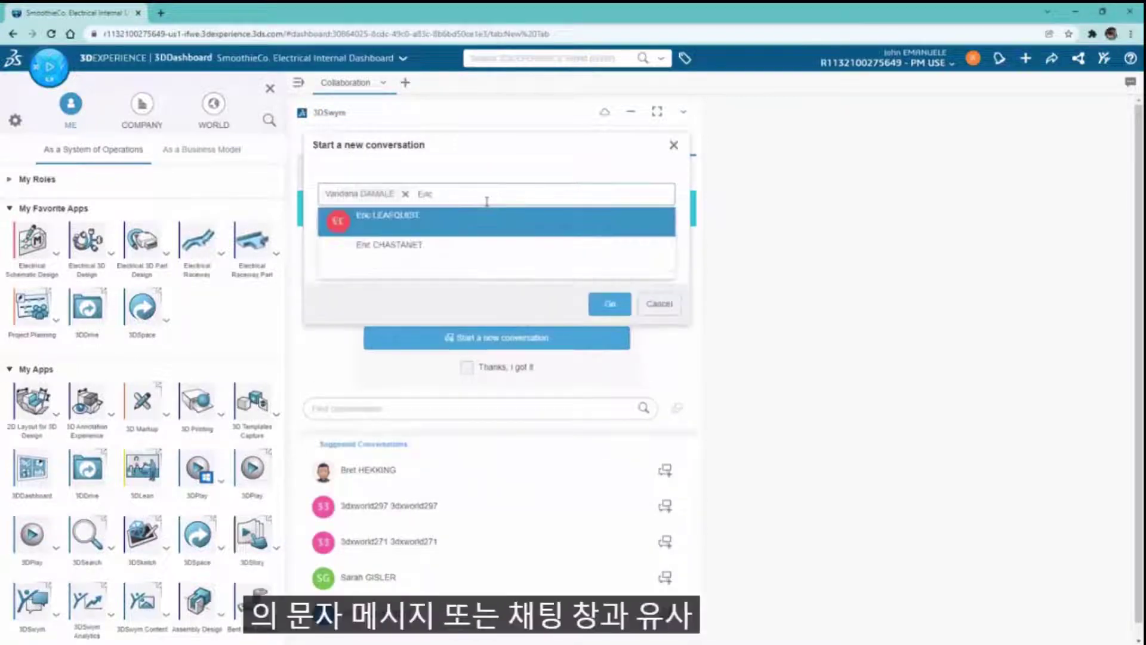
pyautogui.press('Return')
pyautogui.write('Vaves')
pyautogui.press('Return')
# - Set the topic 'Internal Conversation', create it, and send a first welcome message
pyautogui.click(517, 269)
pyautogui.write('Internal Conversation')
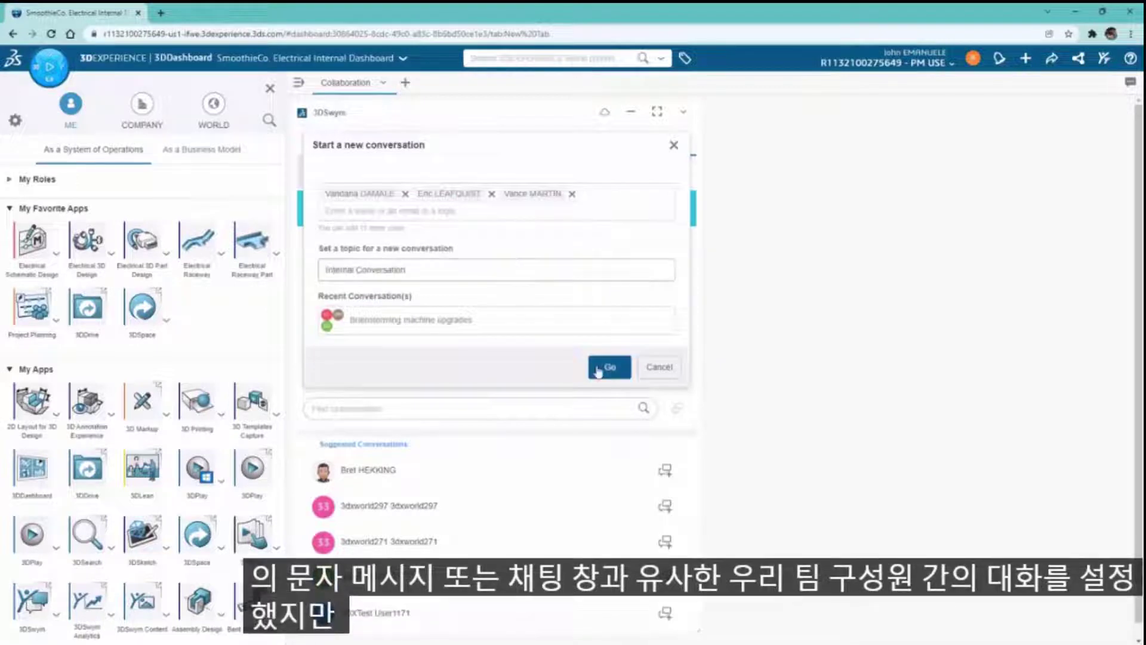
pyautogui.click(598, 370)
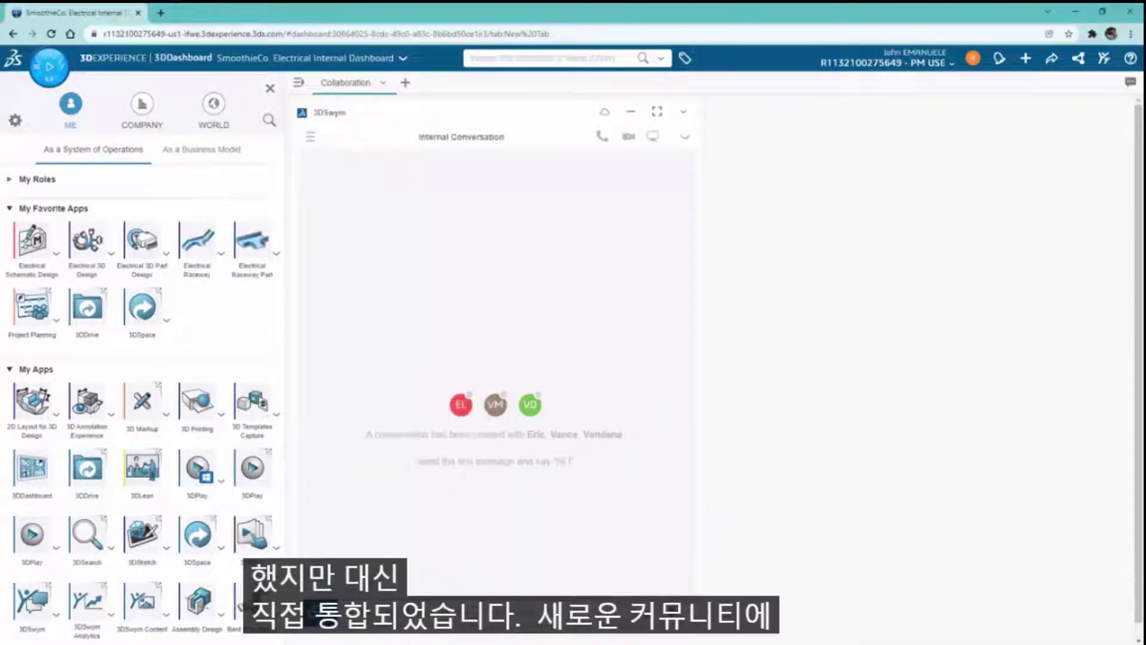
pyautogui.press('Return')
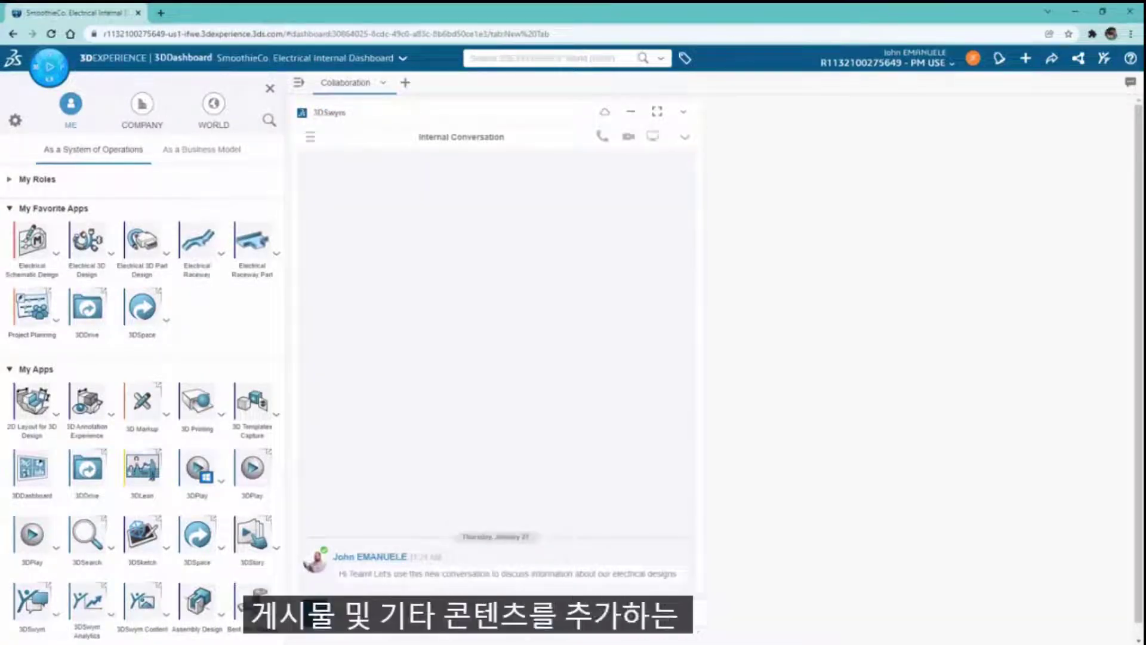
# - Add a 'FileSharing' tab and make its 3DDrive and 3DSpace widgets taller
pyautogui.click(405, 84)
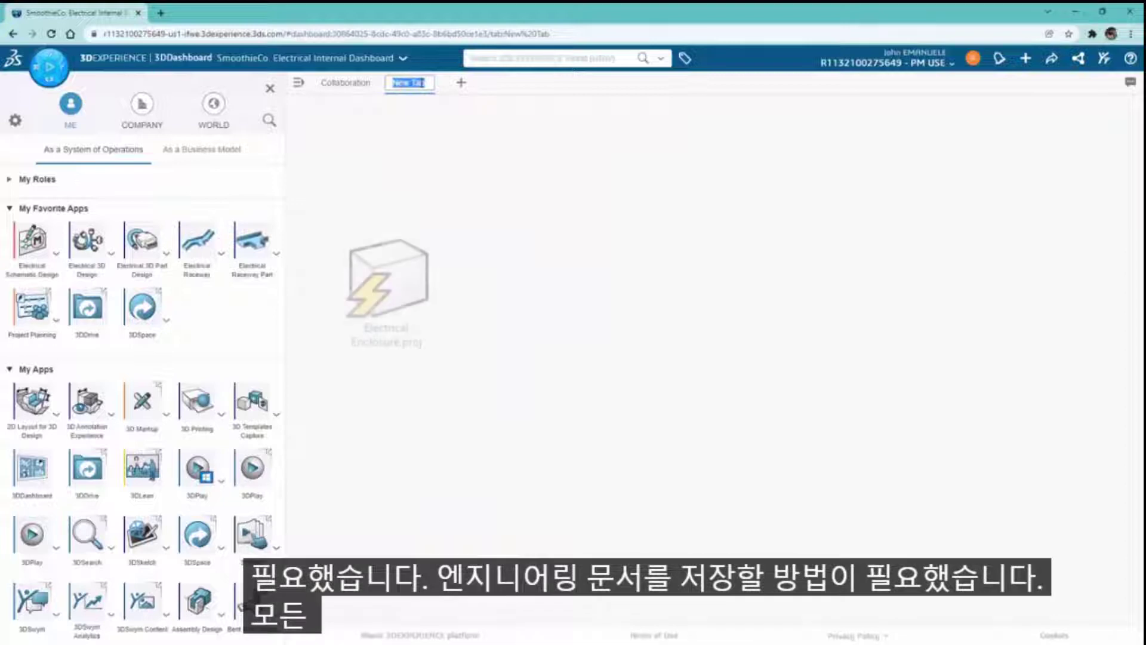
pyautogui.write('File')
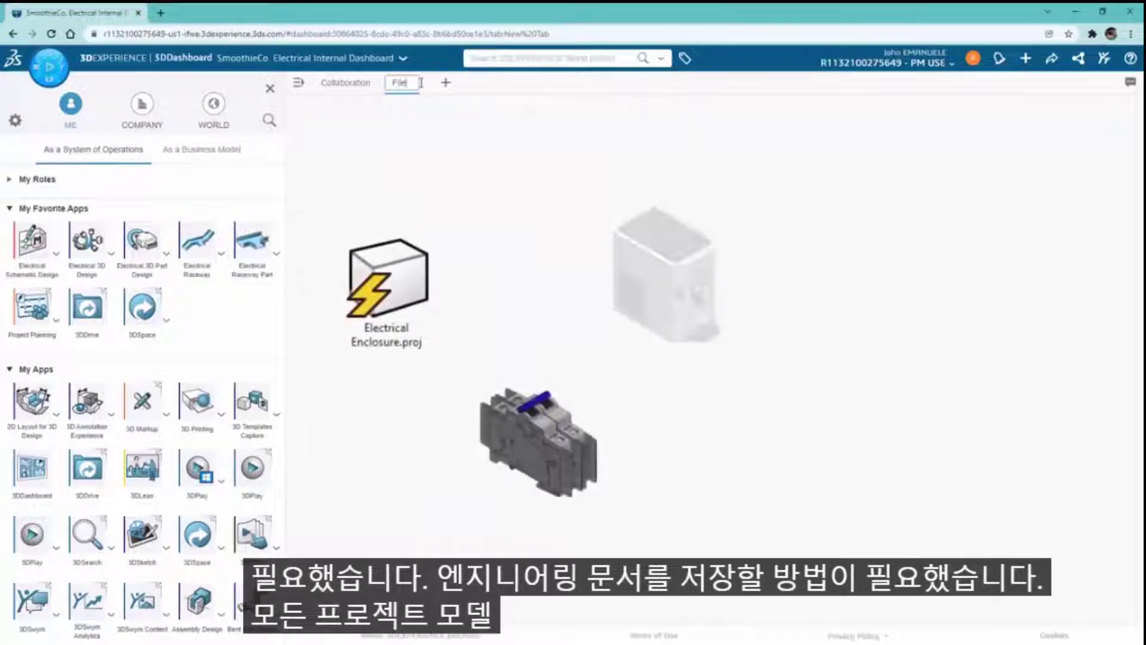
pyautogui.write('s')
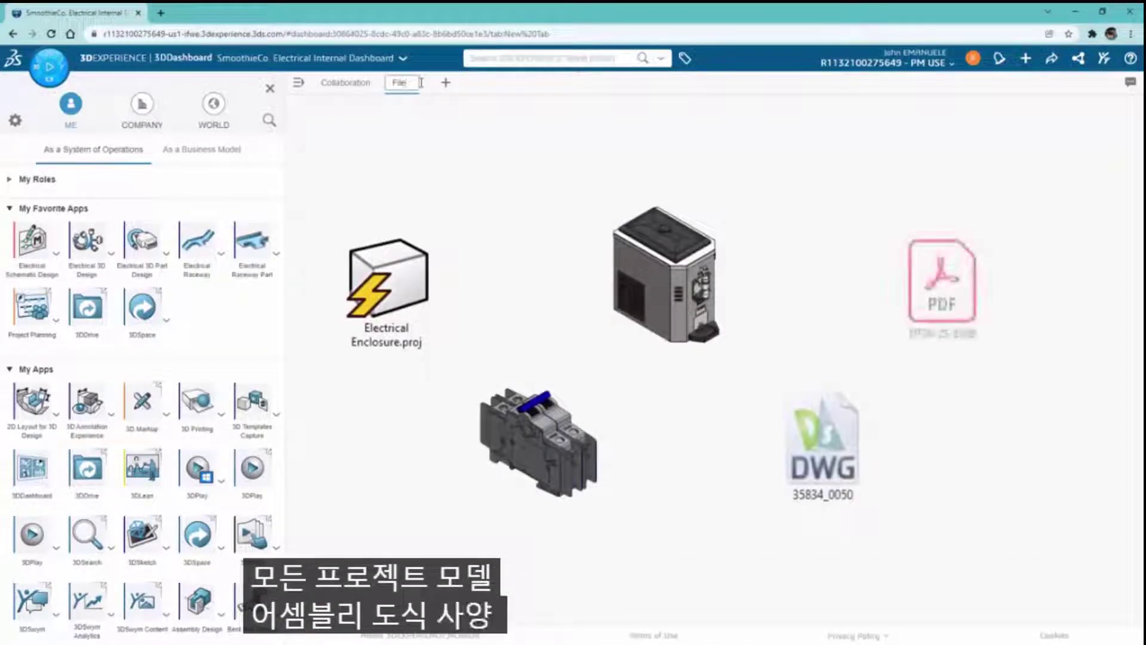
pyautogui.write('haring')
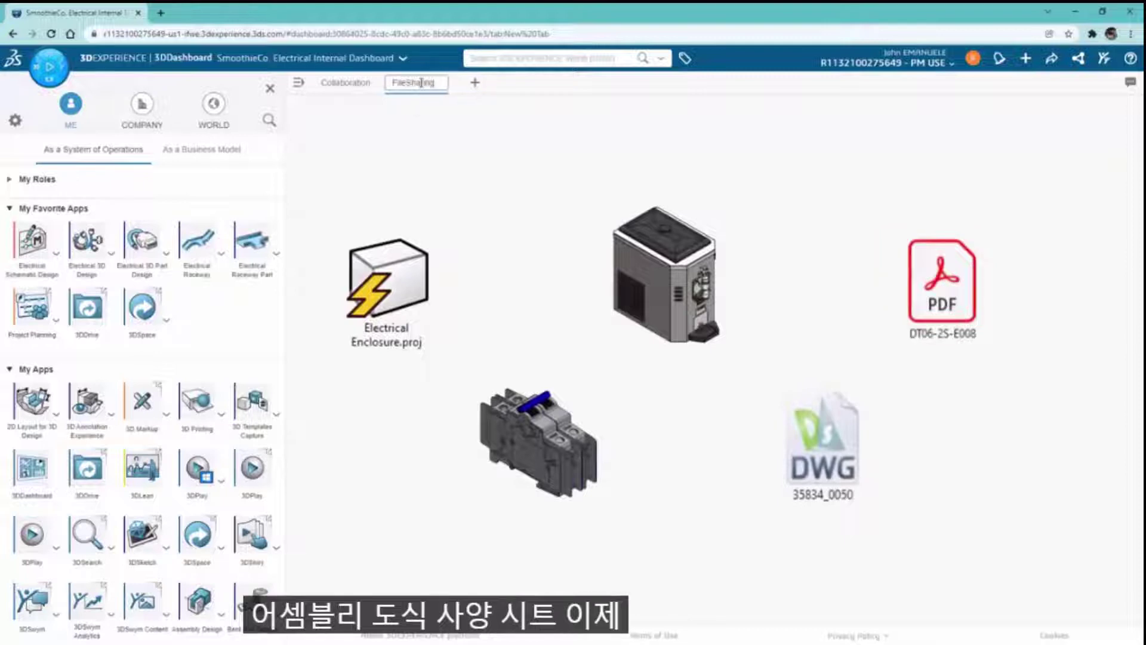
pyautogui.press('Return')
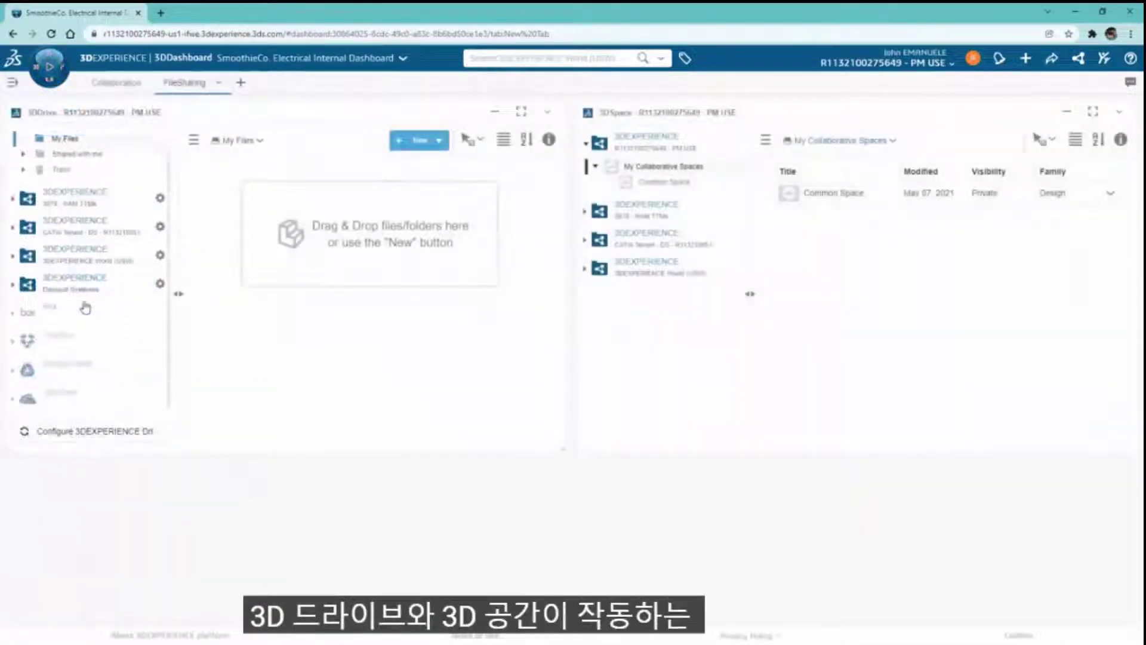
pyautogui.moveTo(187, 454); pyautogui.dragTo(597, 524)
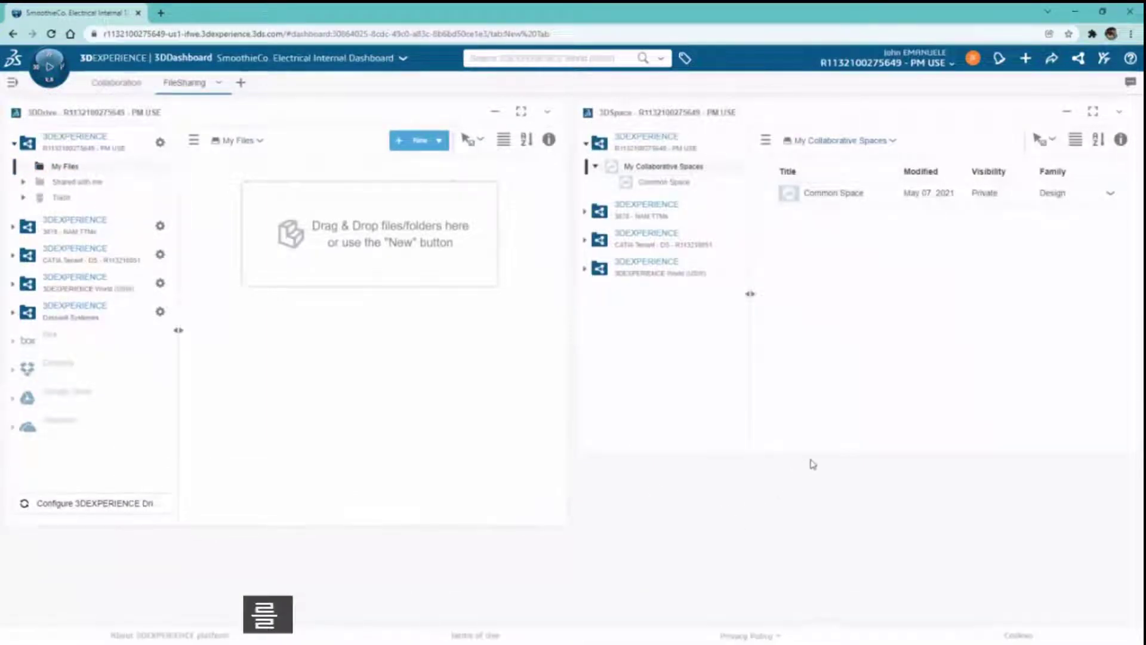
pyautogui.moveTo(815, 463); pyautogui.dragTo(791, 524)
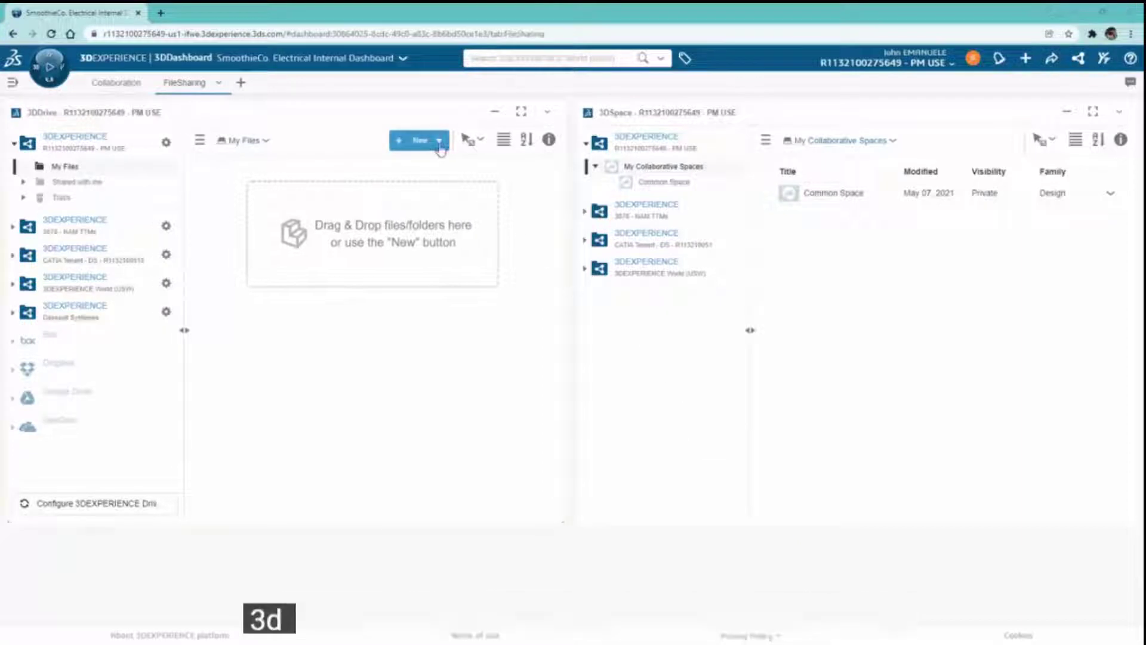
# - Create a 3DDrive folder named 'SmoothieCo. Shared'
pyautogui.click(420, 140)
pyautogui.click(420, 164)
pyautogui.write('SmoothieCo Shared folder')
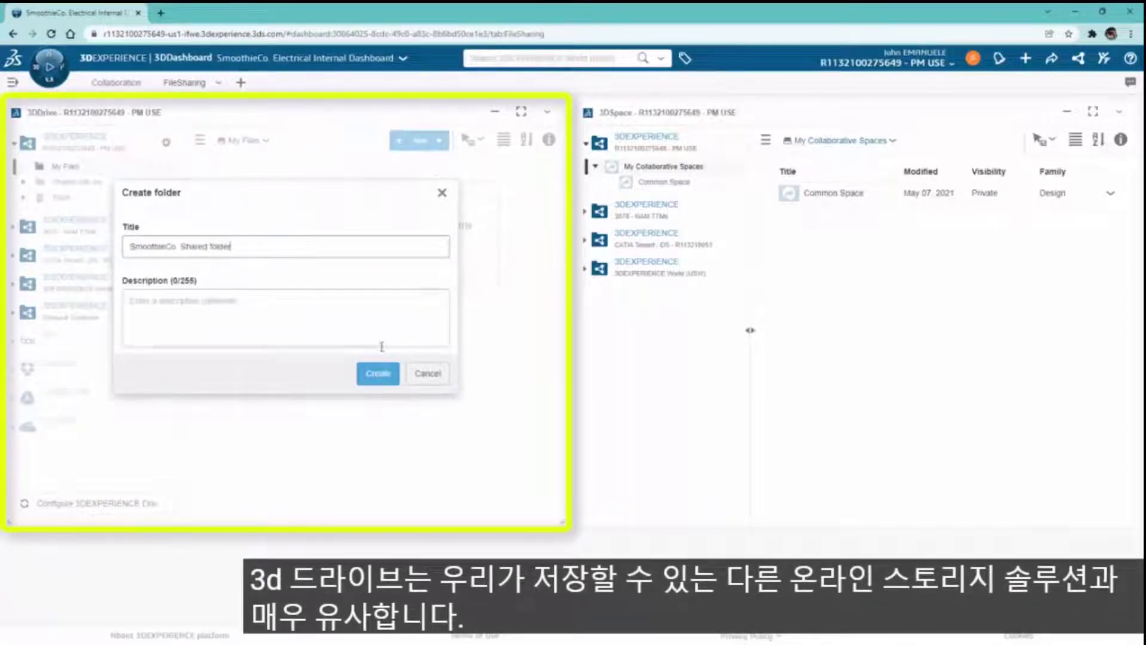
pyautogui.click(377, 374)
# - Add colleagues to the folder as editors and an external e-mail address as viewer
pyautogui.click(538, 193)
pyautogui.click(508, 246)
pyautogui.click(236, 298)
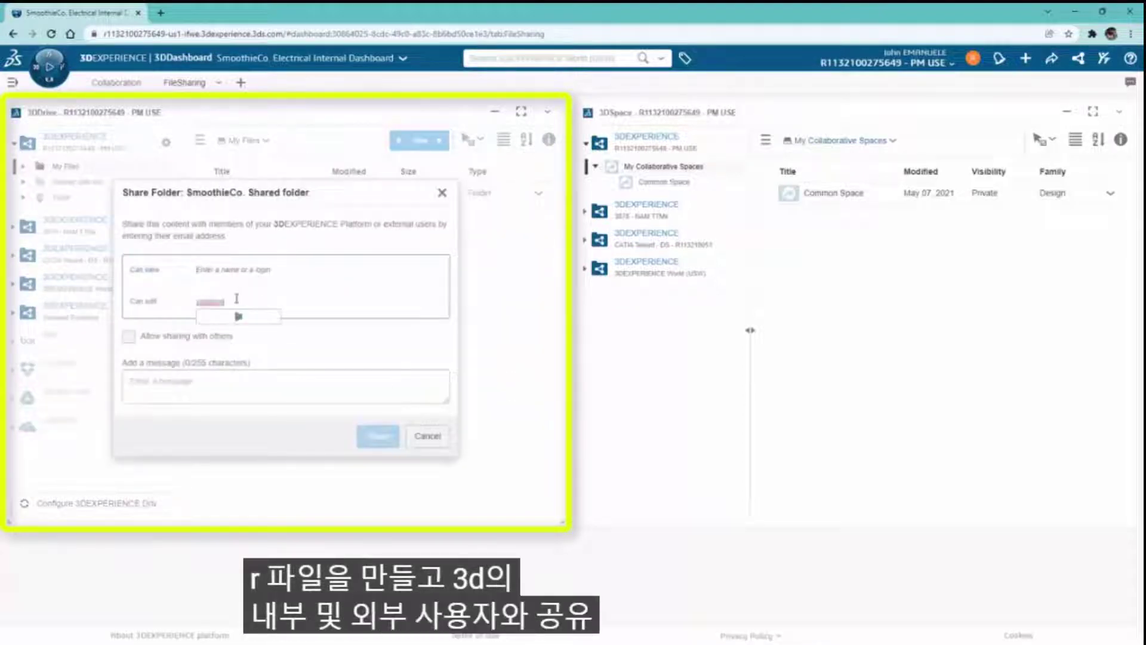
pyautogui.click(251, 316)
pyautogui.click(382, 317)
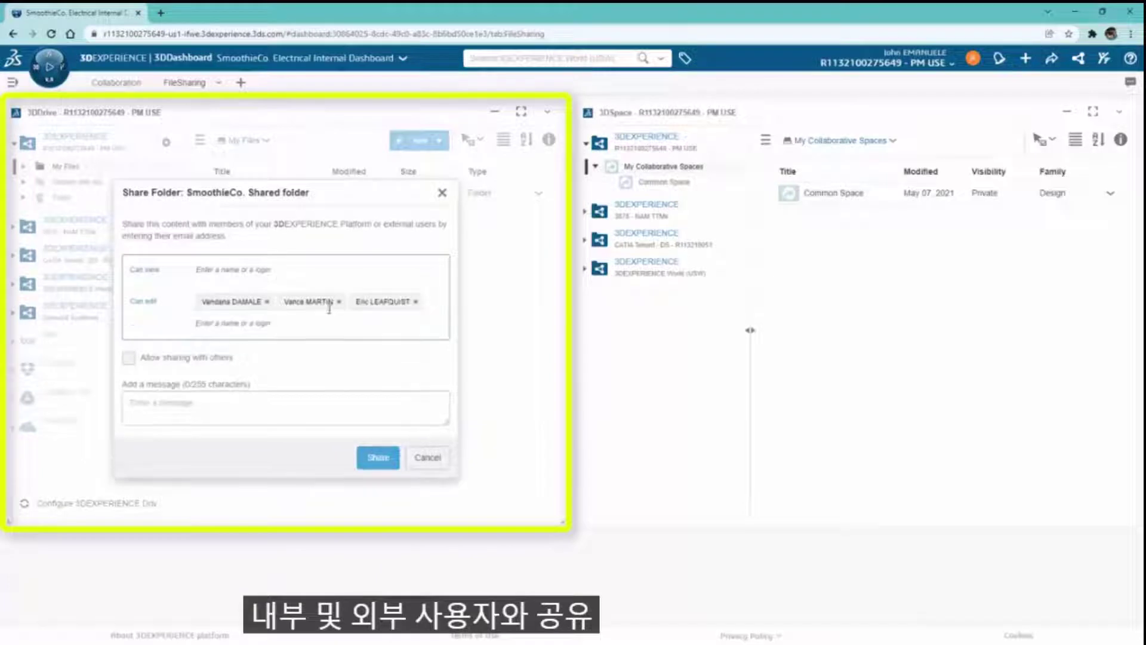
pyautogui.click(256, 275)
pyautogui.write('external_user@domain')
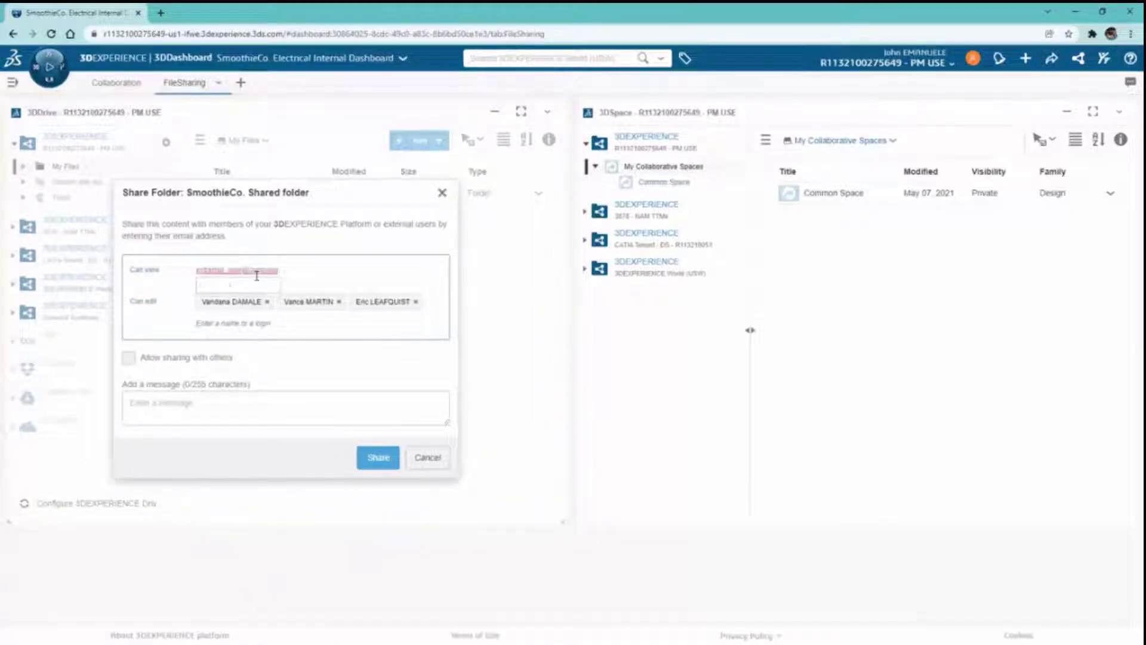
pyautogui.click(272, 290)
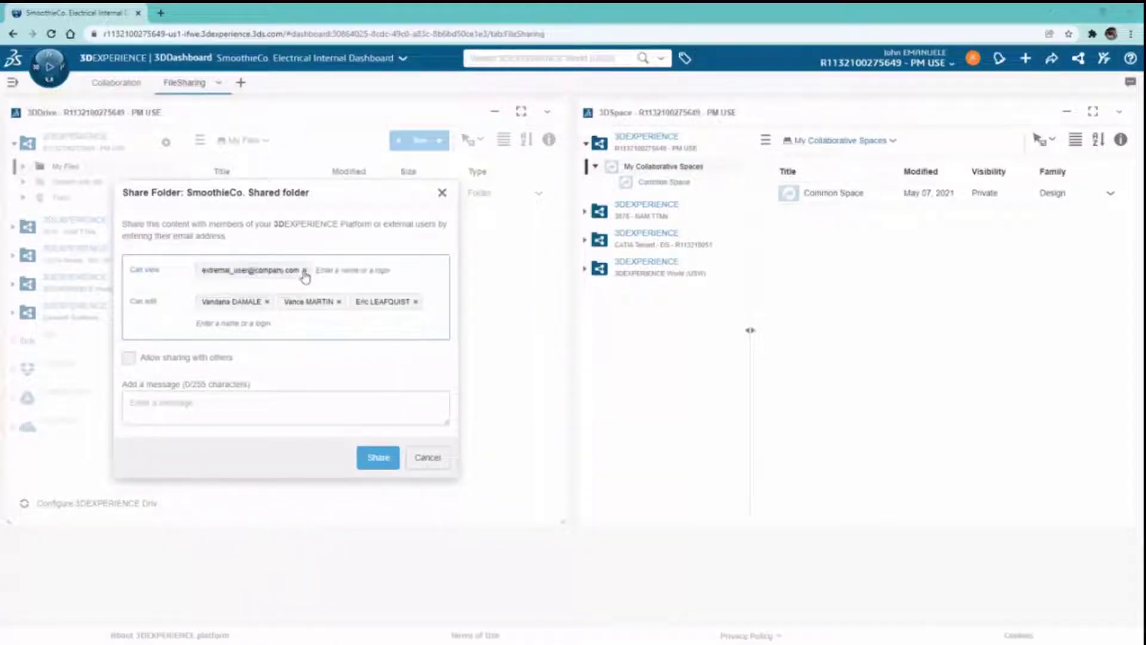
# - Confirm the folder share, then try linking Box and Google Drive, closing both sign-in windows
pyautogui.click(378, 457)
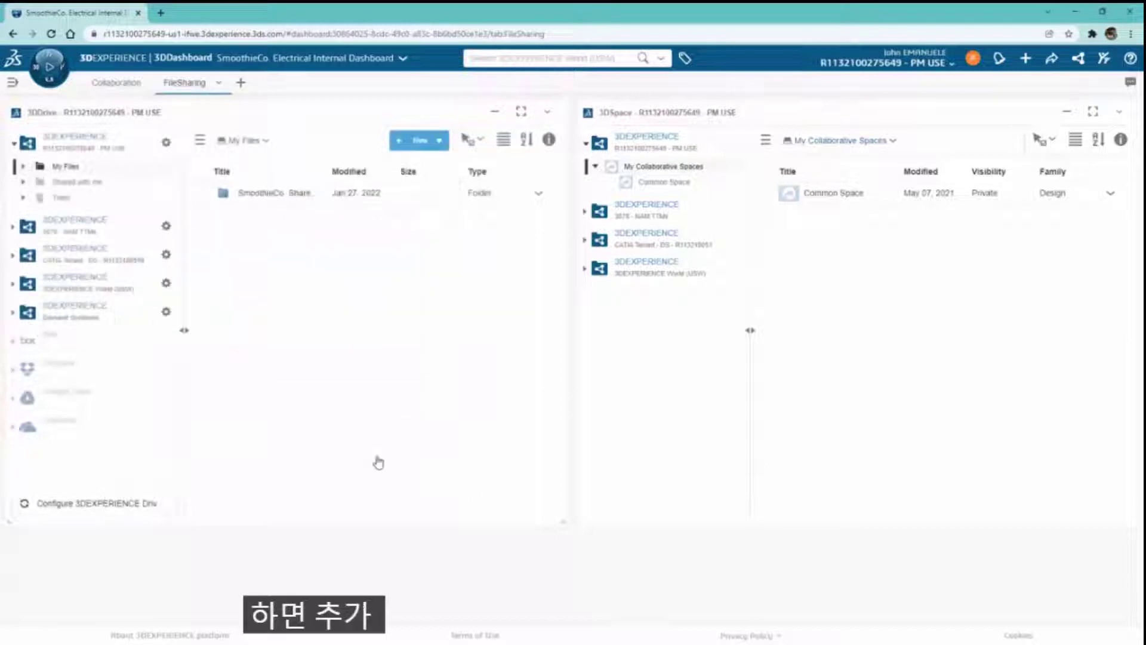
pyautogui.click(22, 341)
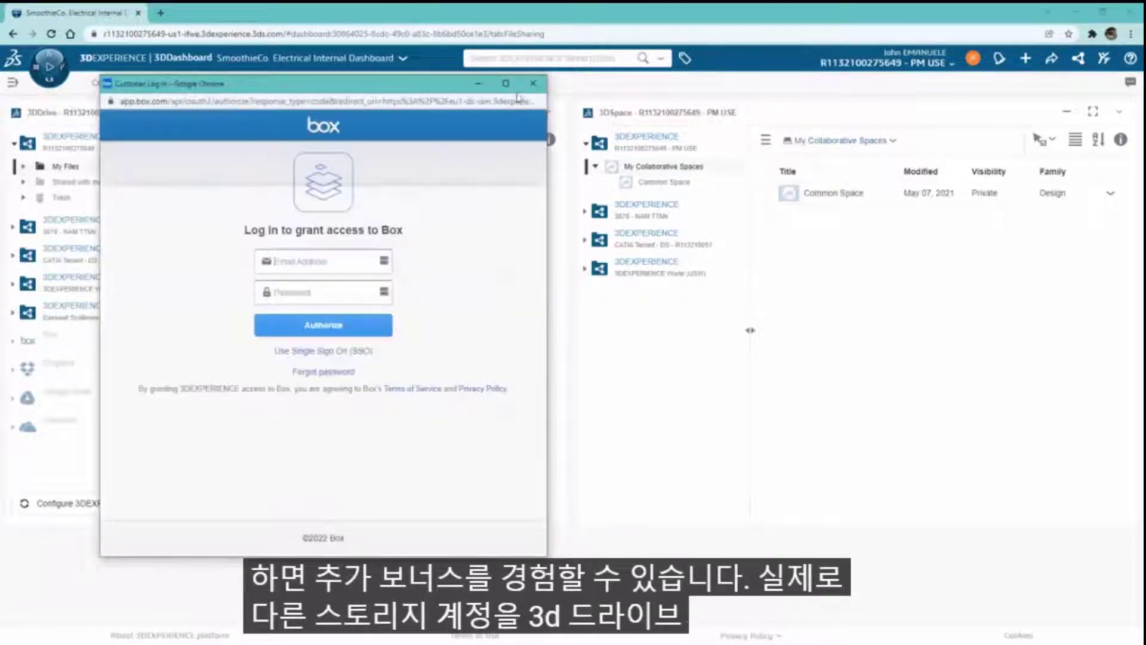
pyautogui.click(532, 83)
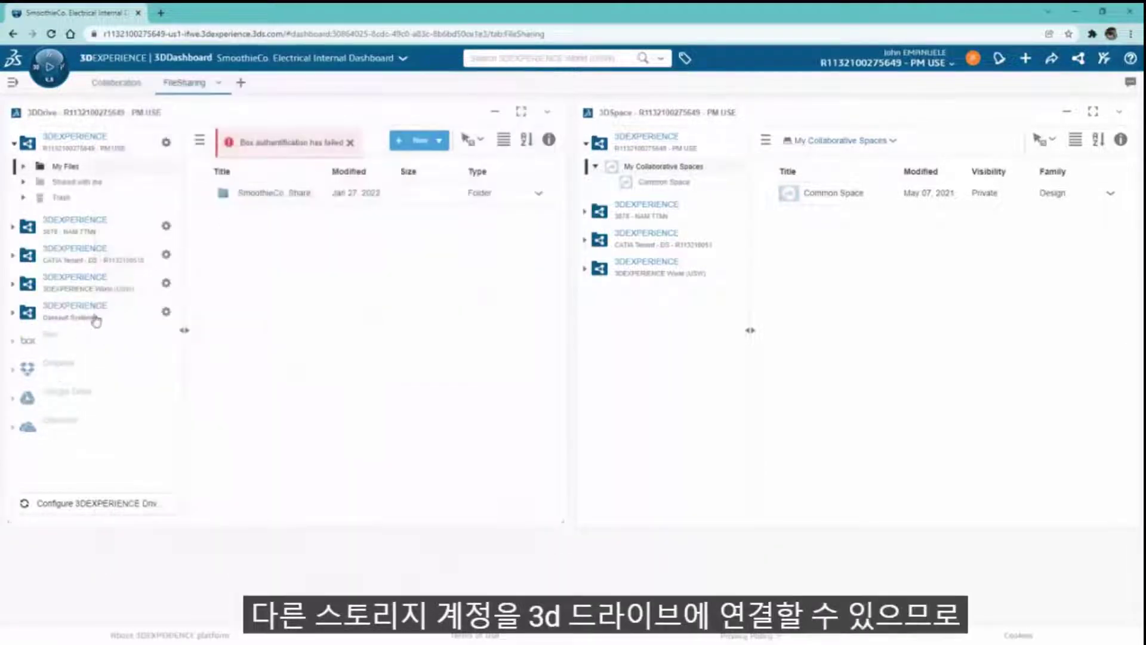
pyautogui.click(63, 392)
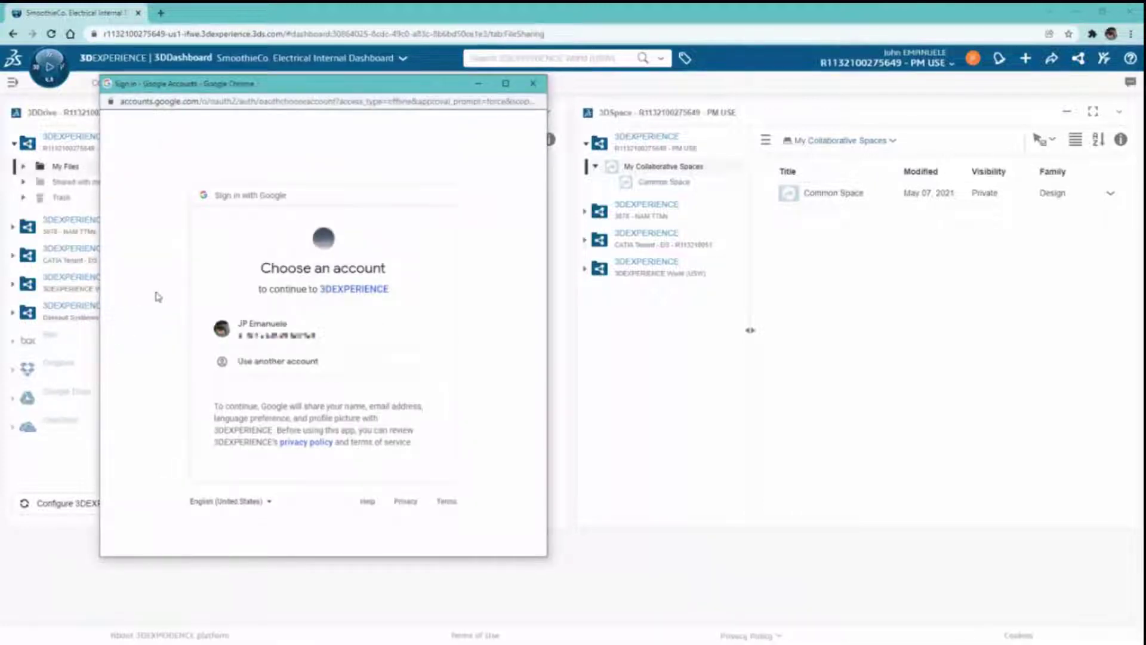
pyautogui.click(532, 83)
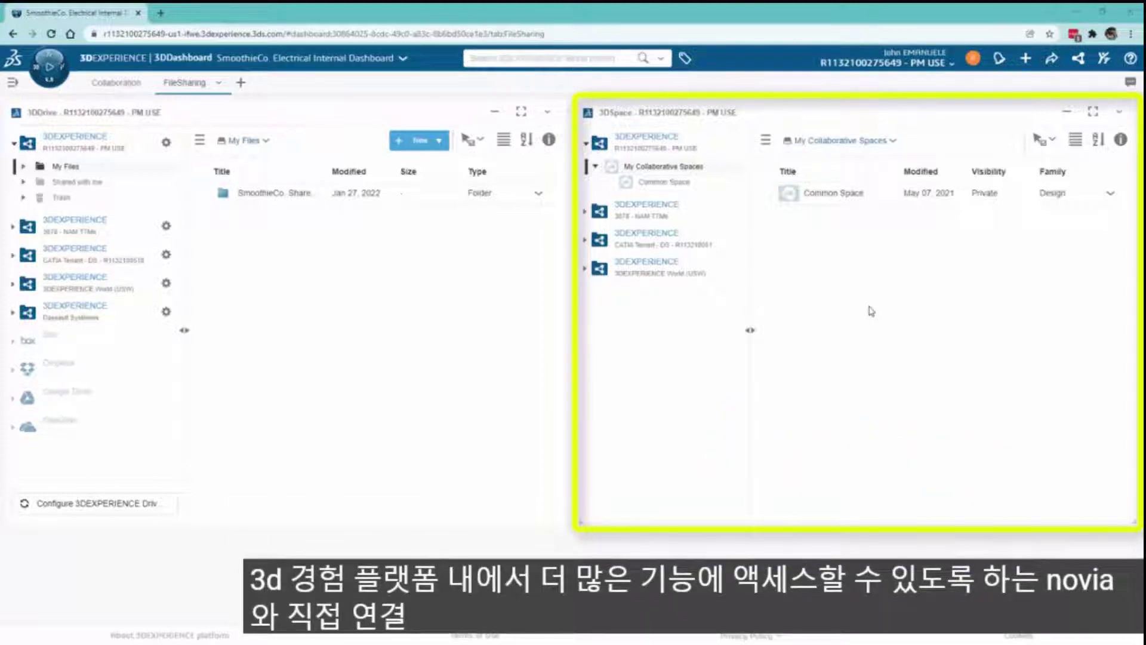
# - Browse Common Space and open the ElectricalEngineering collaborative space
pyautogui.click(680, 184)
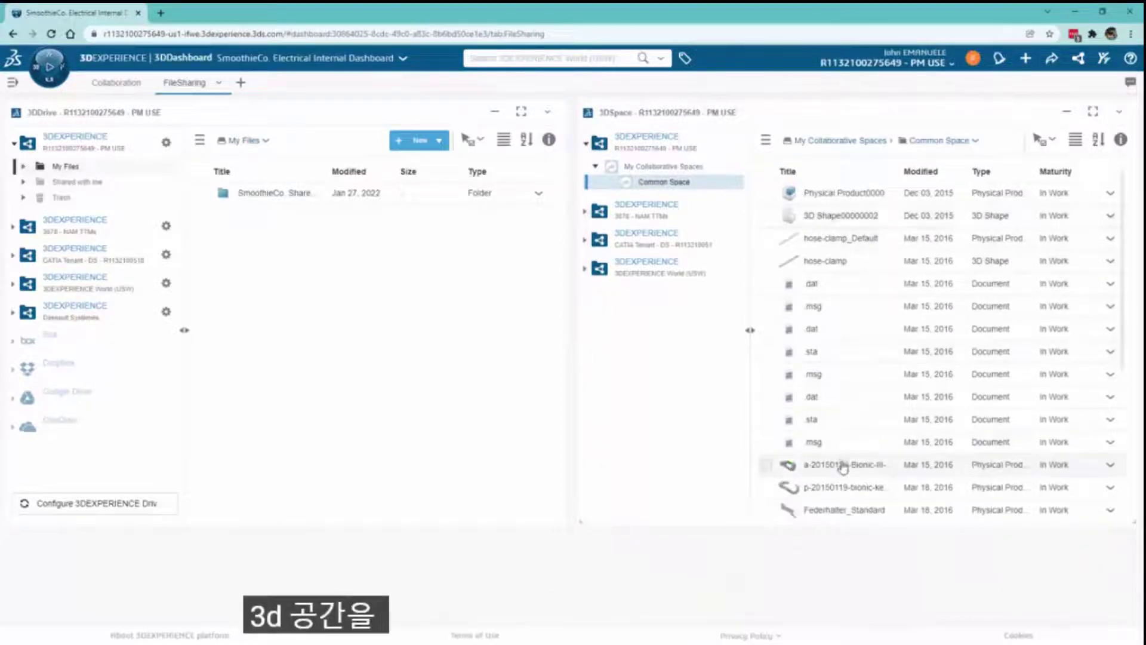
pyautogui.click(843, 466)
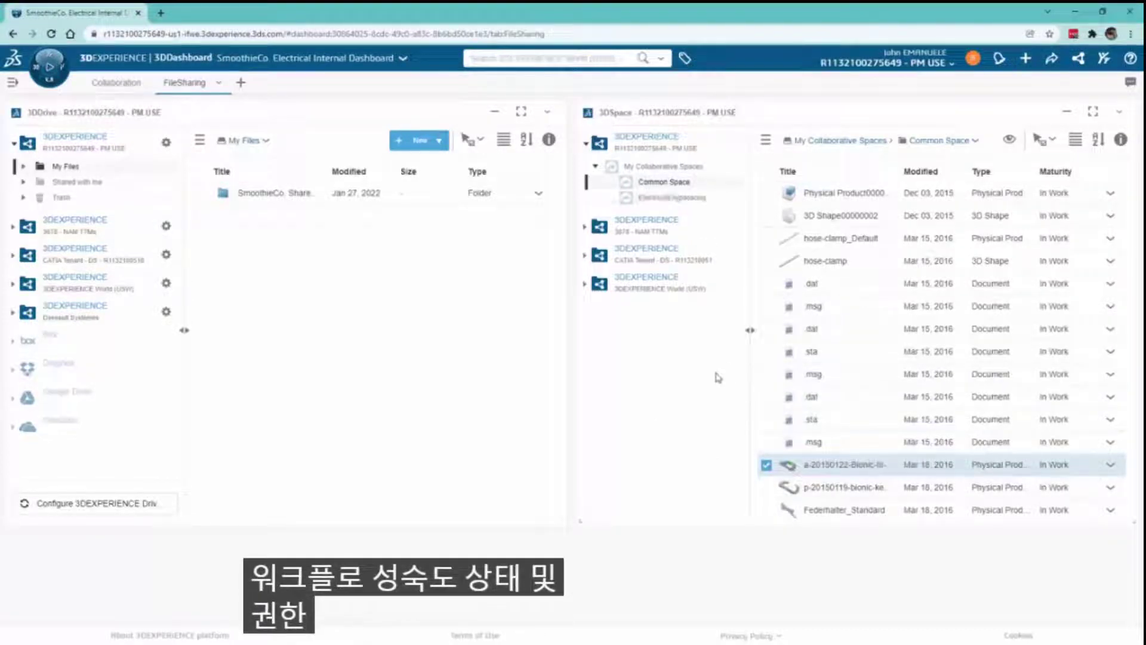
pyautogui.click(695, 200)
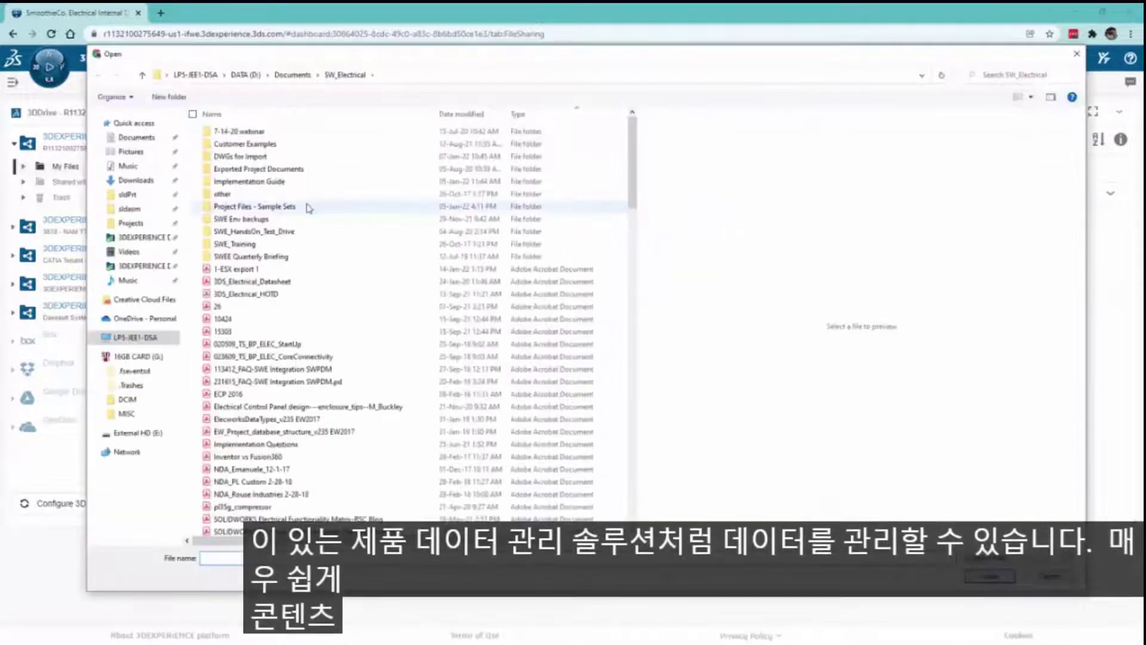
# - Upload SEL-00320 and Pneumatic-HydraulicDWGs_revA_3-16-20.zip into ElectricalEngineering
pyautogui.doubleClick(300, 206)
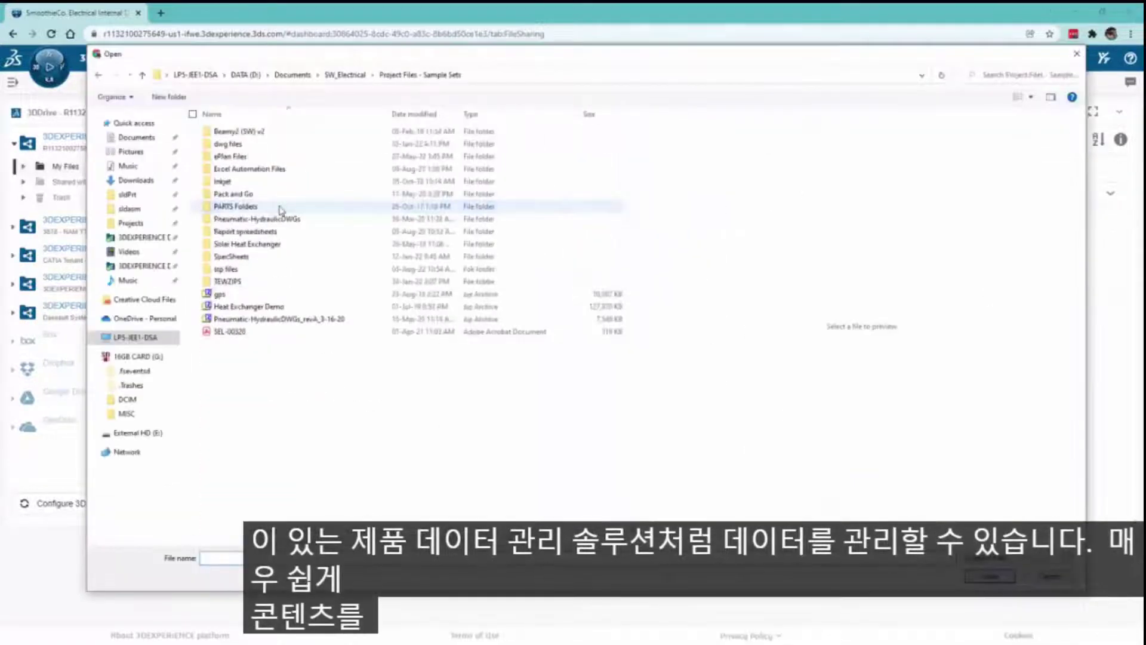
pyautogui.doubleClick(229, 332)
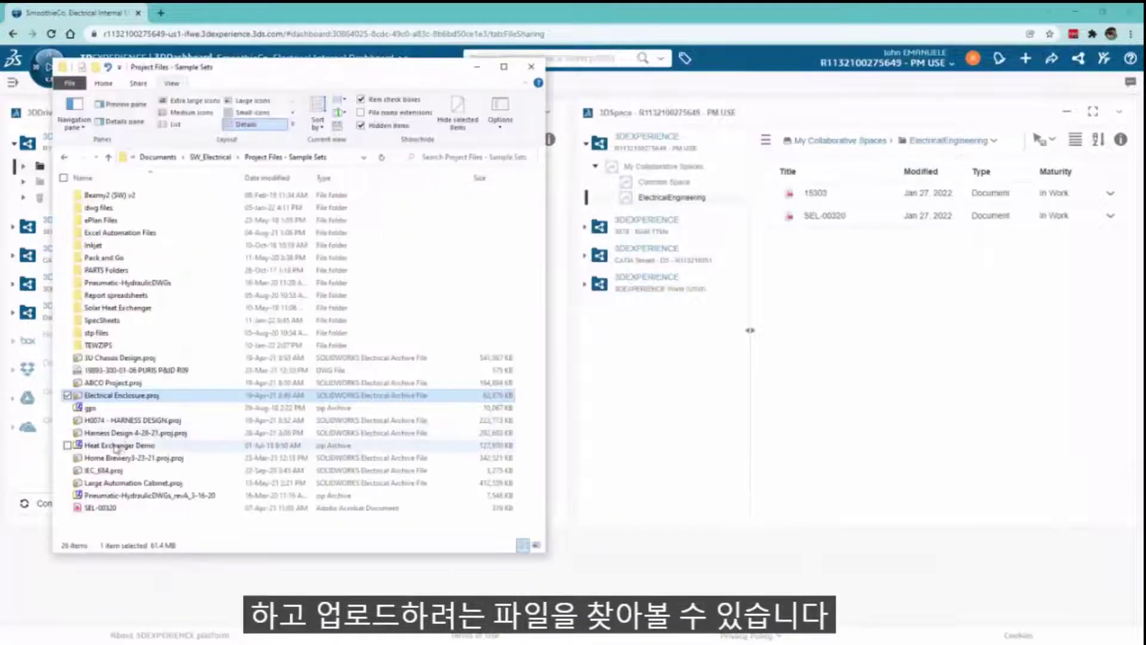
pyautogui.moveTo(119, 496); pyautogui.dragTo(841, 338)
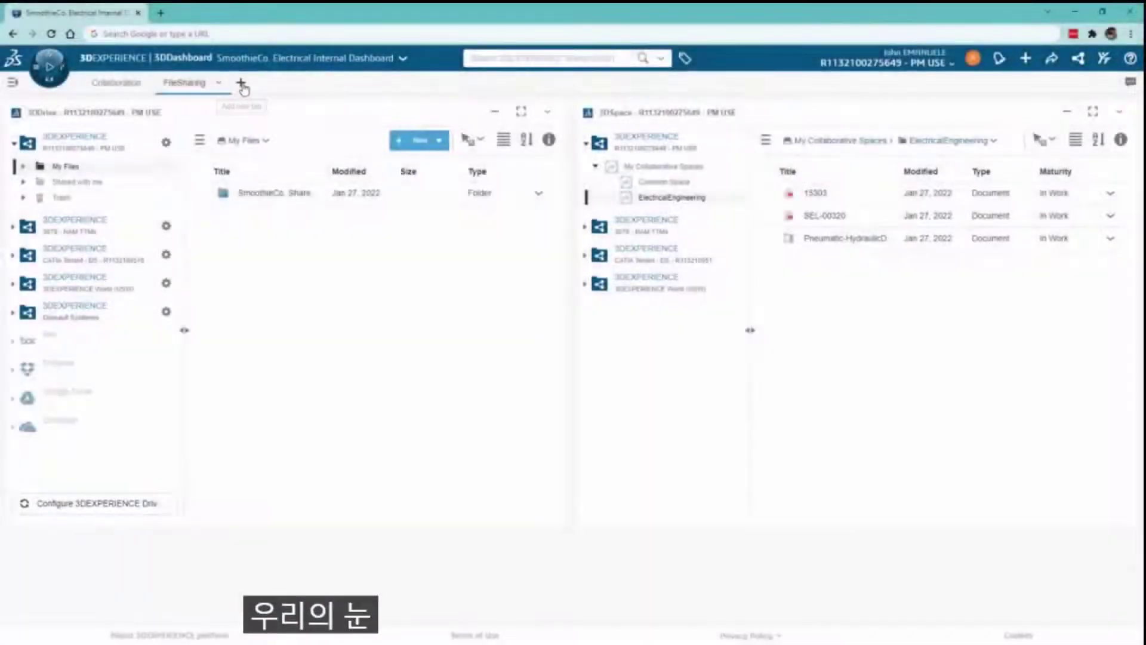
# - Add a new tab holding a full-width Project Planning widget
pyautogui.click(241, 82)
pyautogui.doubleClick(243, 83)
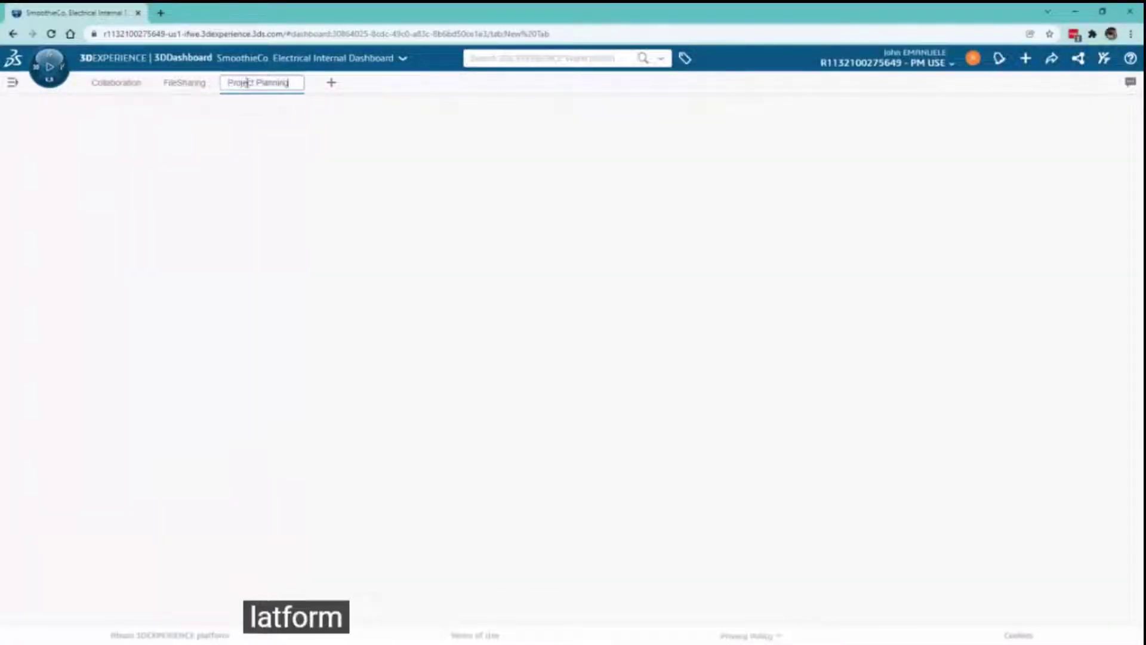
pyautogui.click(49, 65)
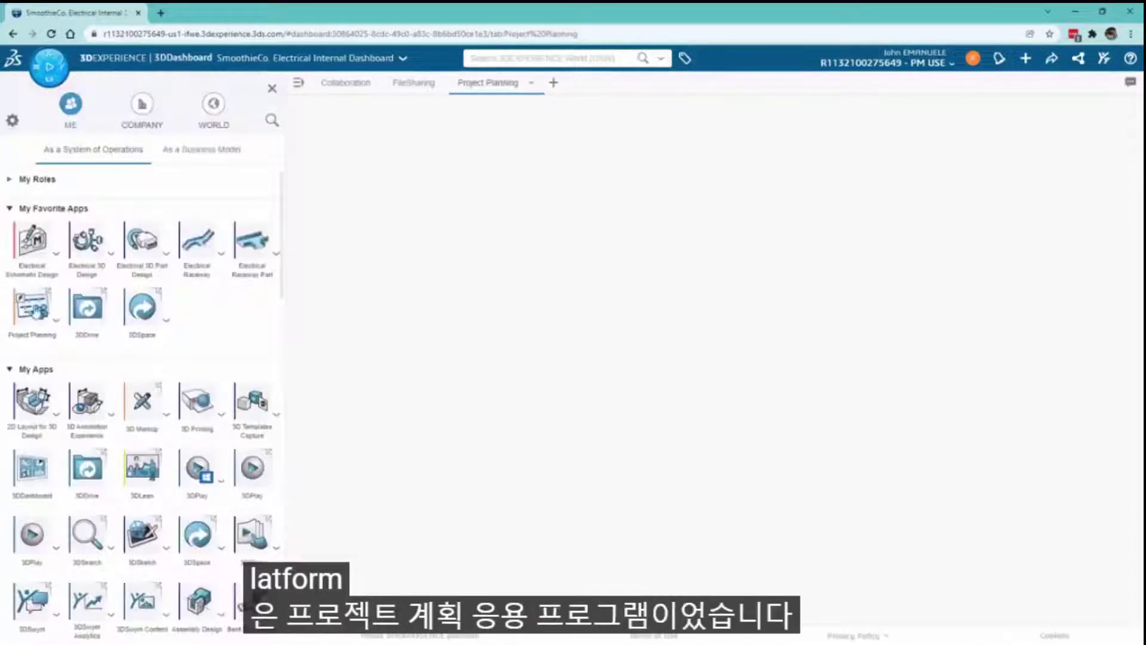
pyautogui.moveTo(32, 307); pyautogui.dragTo(387, 217)
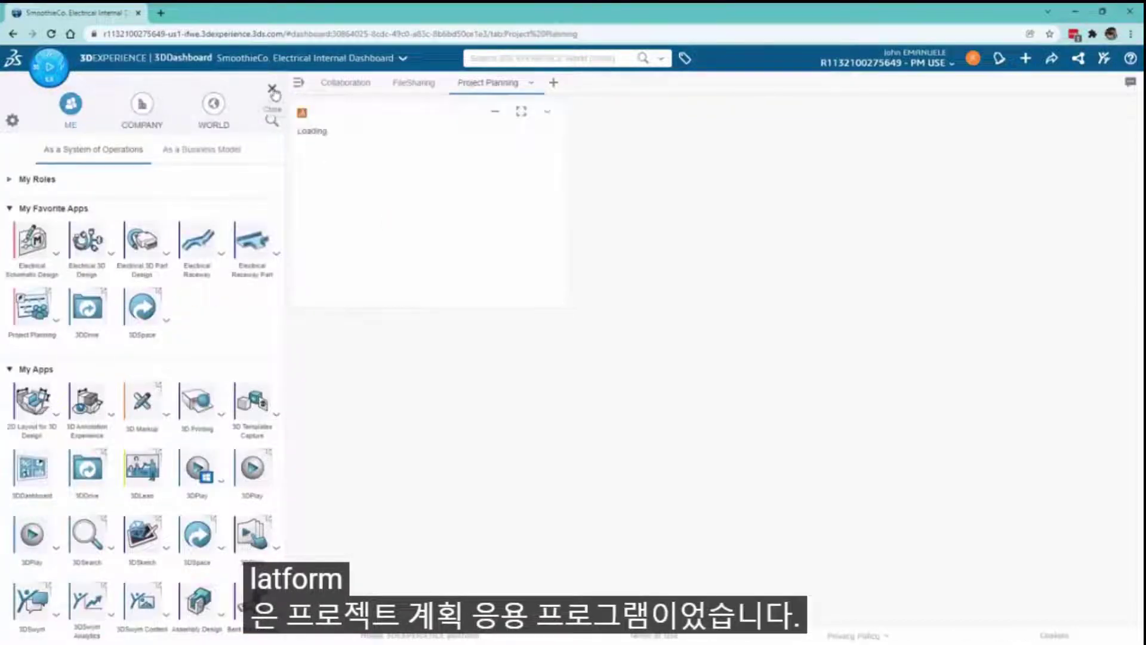
pyautogui.click(273, 89)
pyautogui.moveTo(371, 307); pyautogui.dragTo(1095, 608)
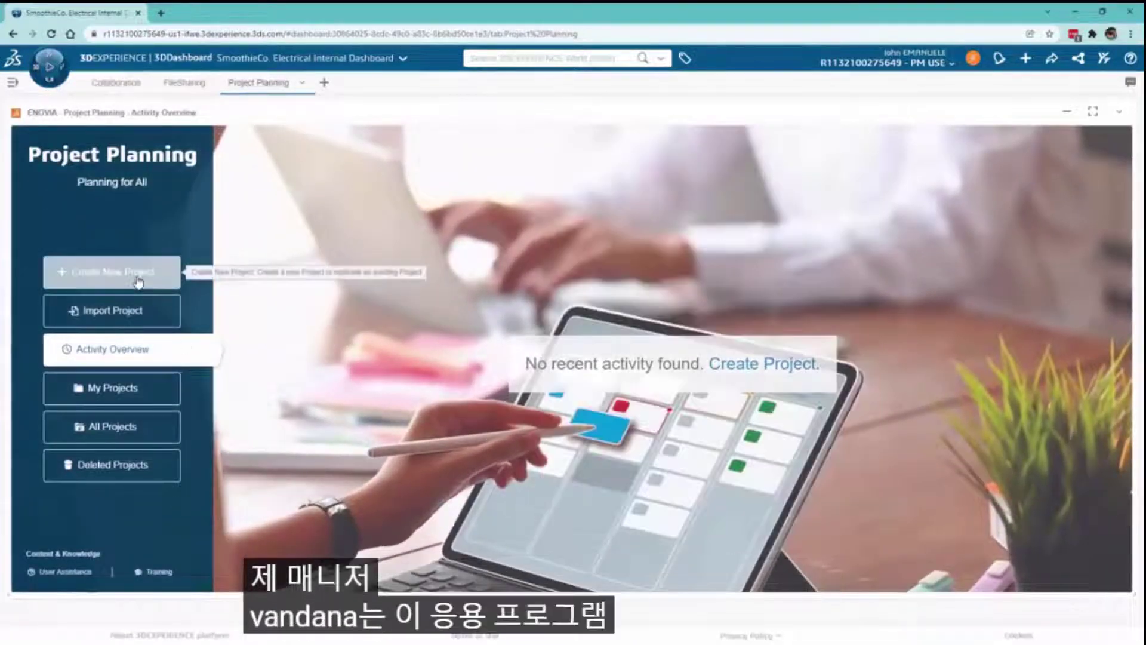
# - Create the project 'SmoothieCo. M660 Commercial Dispenser Project Plan' with a thumbnail image
pyautogui.click(138, 279)
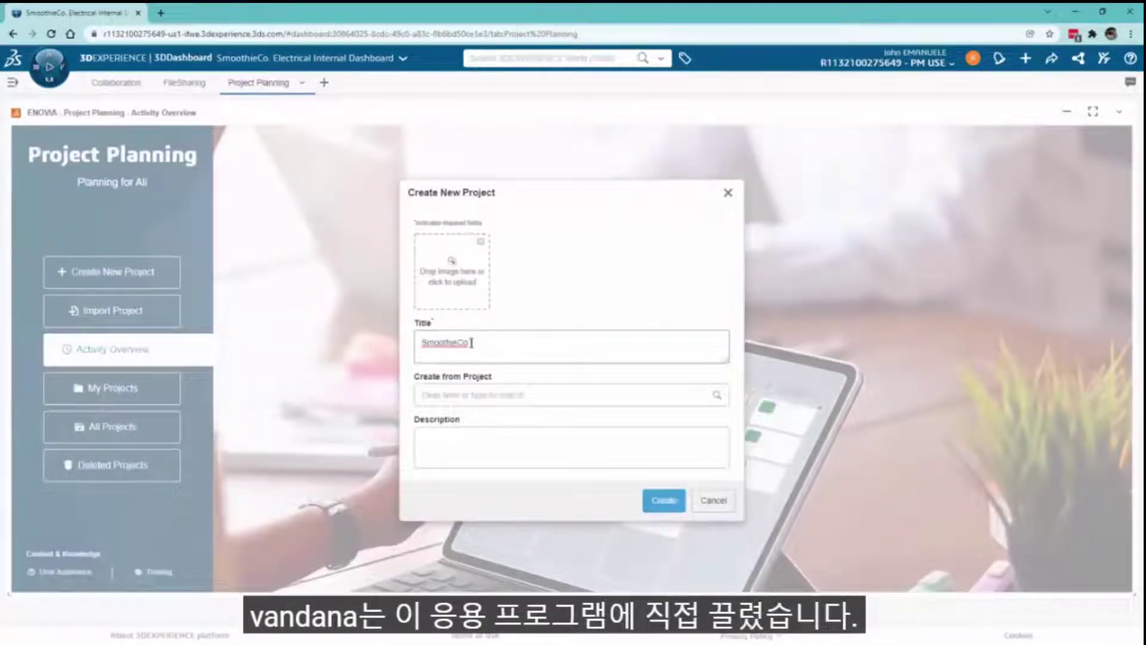
pyautogui.press('BackSpace')
pyautogui.press('BackSpace')
pyautogui.press('BackSpace')
pyautogui.press('BackSpace')
pyautogui.press('BackSpace')
pyautogui.press('BackSpace')
pyautogui.write('Mixer')
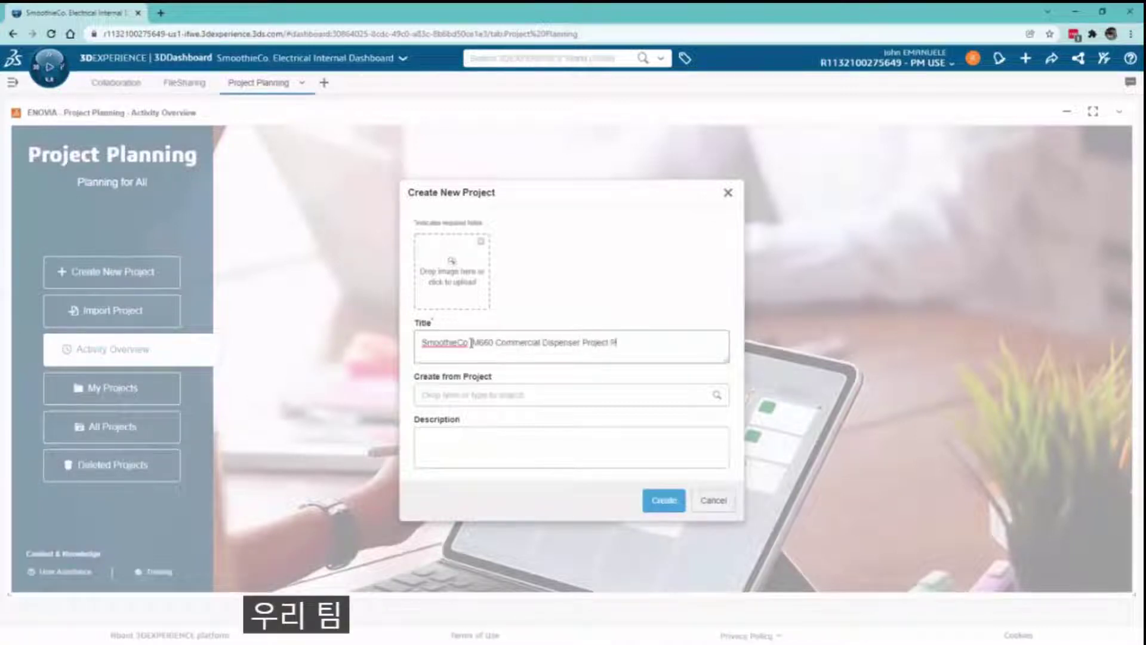
pyautogui.write('M660 Dispenser')
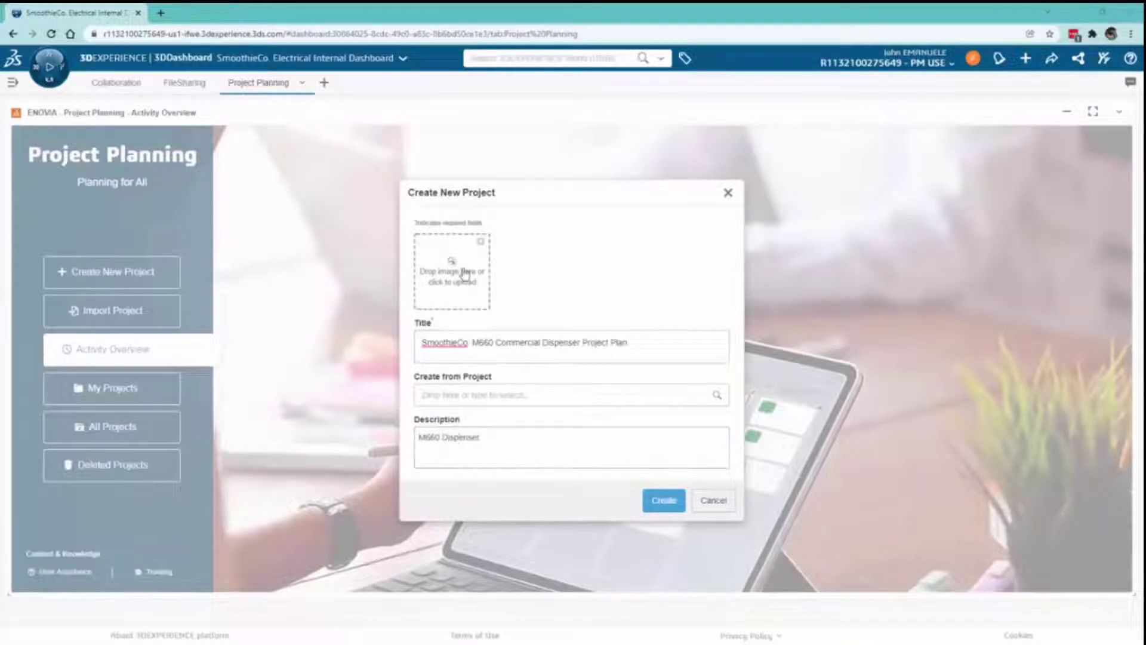
pyautogui.click(465, 275)
pyautogui.doubleClick(364, 430)
pyautogui.click(663, 500)
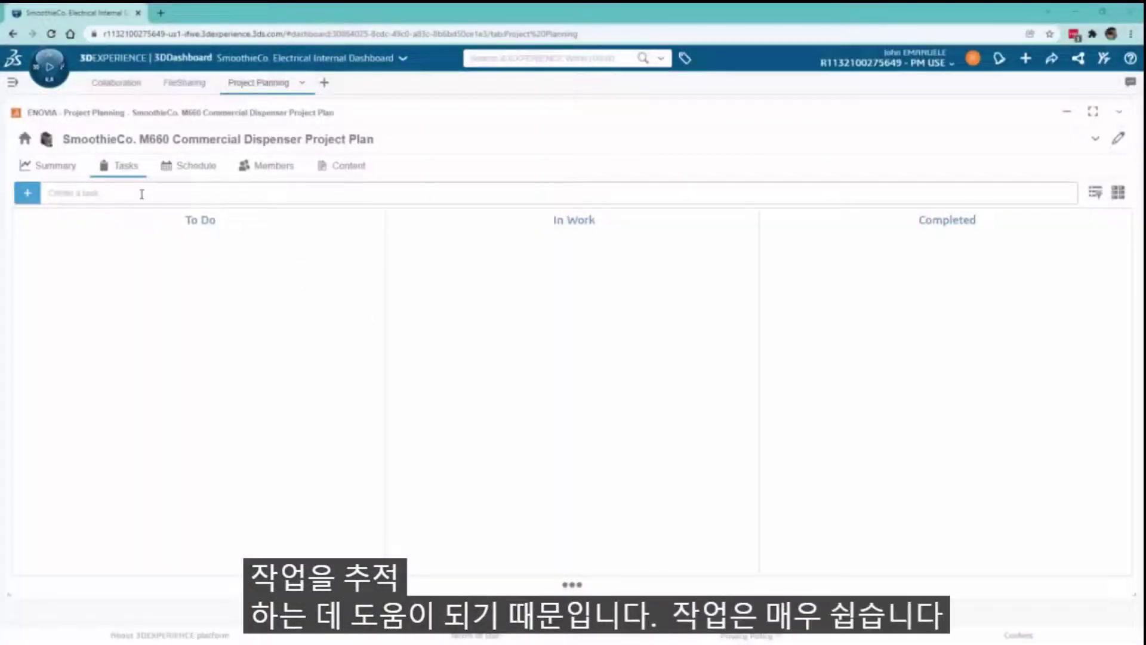
# - Create a New Task in the project and give it a description
pyautogui.click(141, 193)
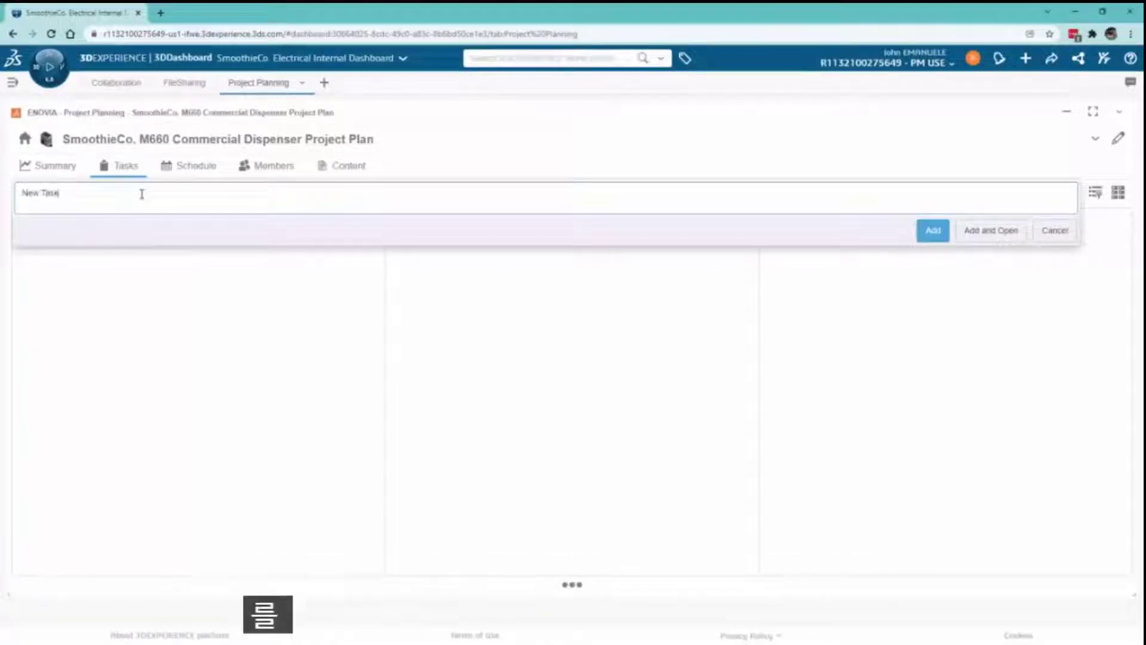
pyautogui.click(978, 231)
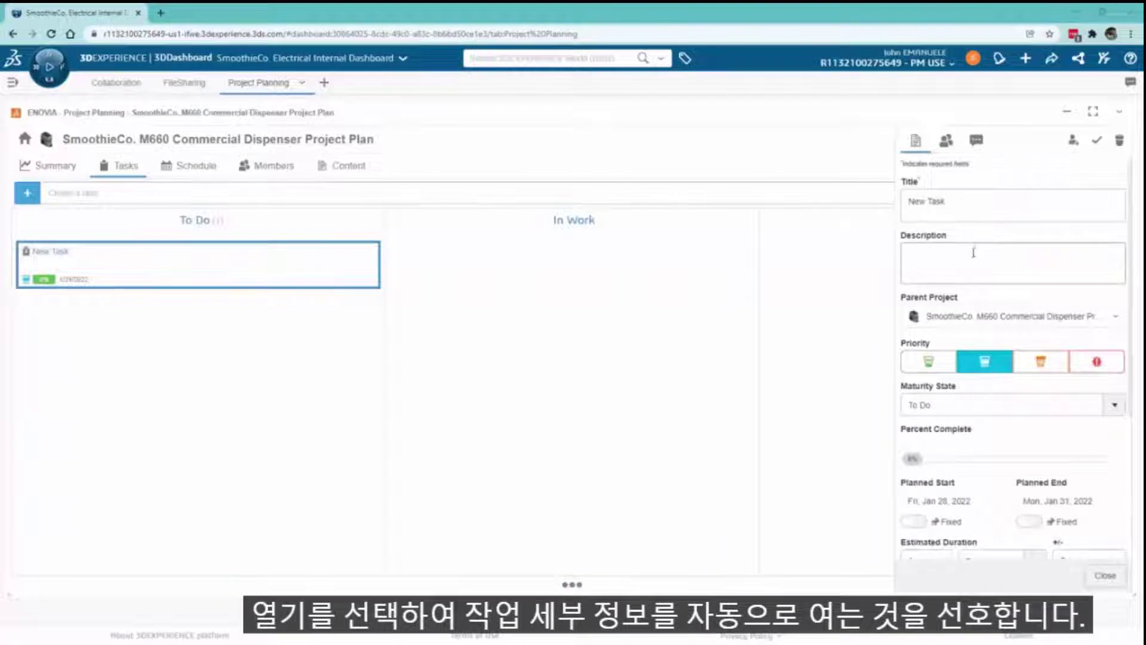
pyautogui.click(973, 254)
pyautogui.write('Description')
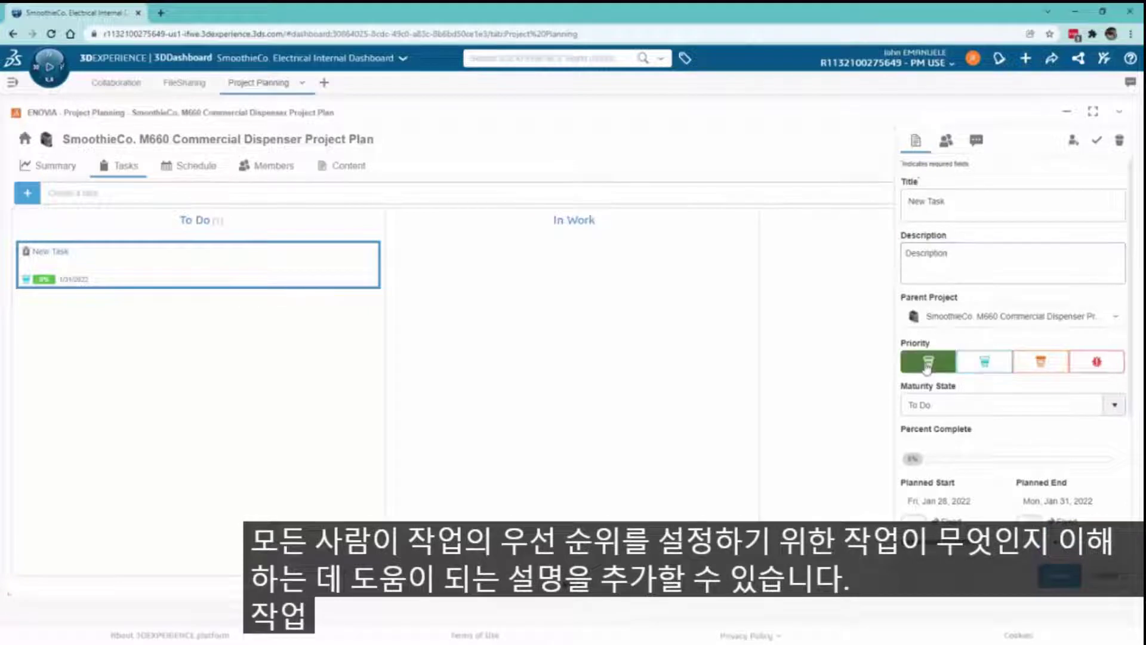
# - Keep the task's state at To Do and set its estimated duration to 2 days
pyautogui.click(1112, 405)
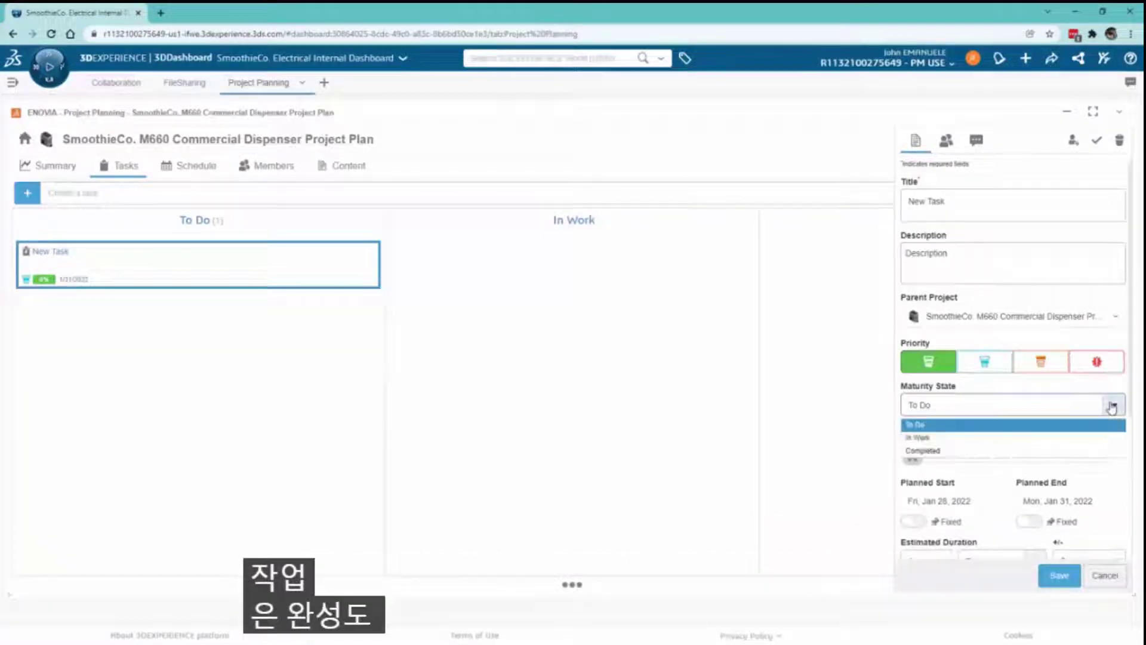
pyautogui.click(1056, 430)
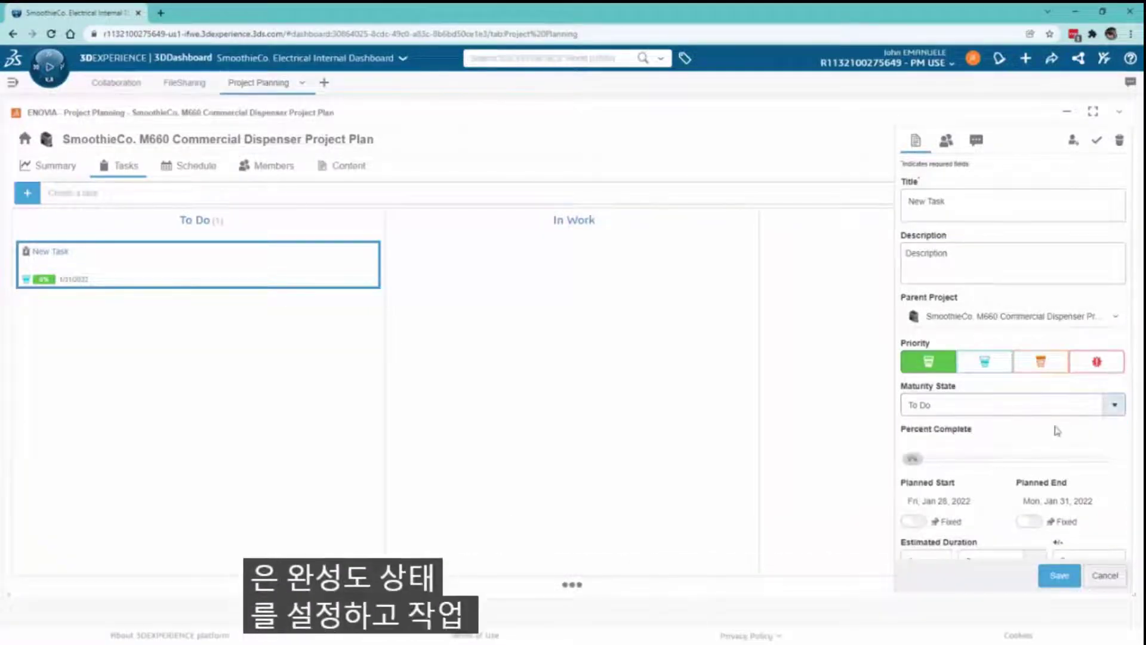
pyautogui.scroll(-3, 1057, 430)
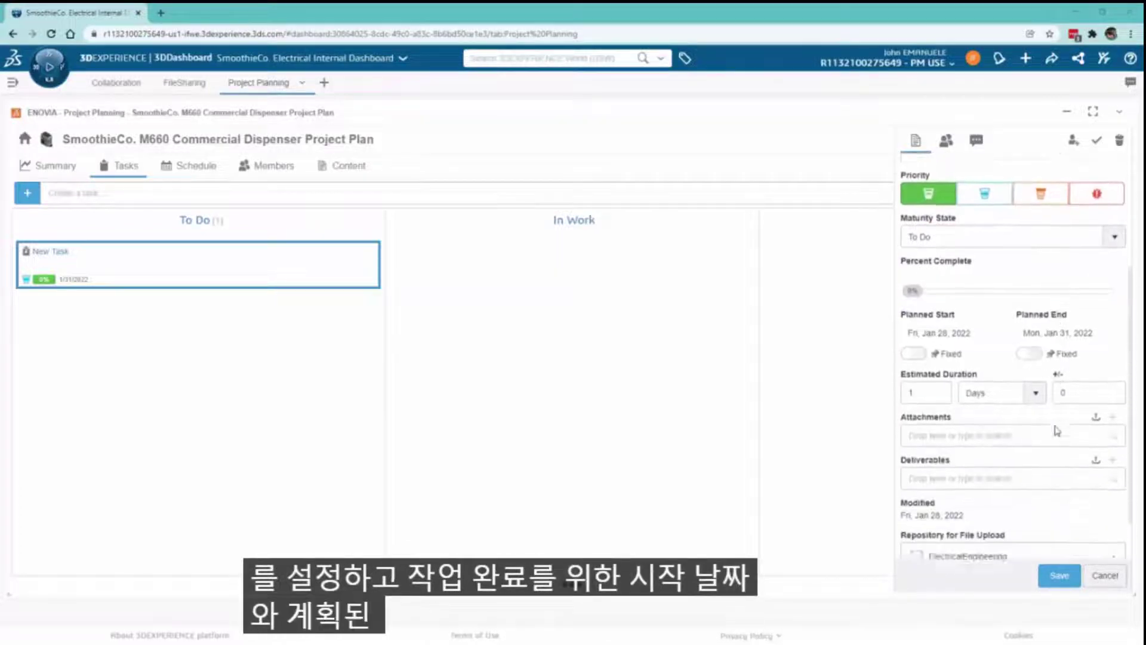
pyautogui.doubleClick(911, 382)
pyautogui.write('2')
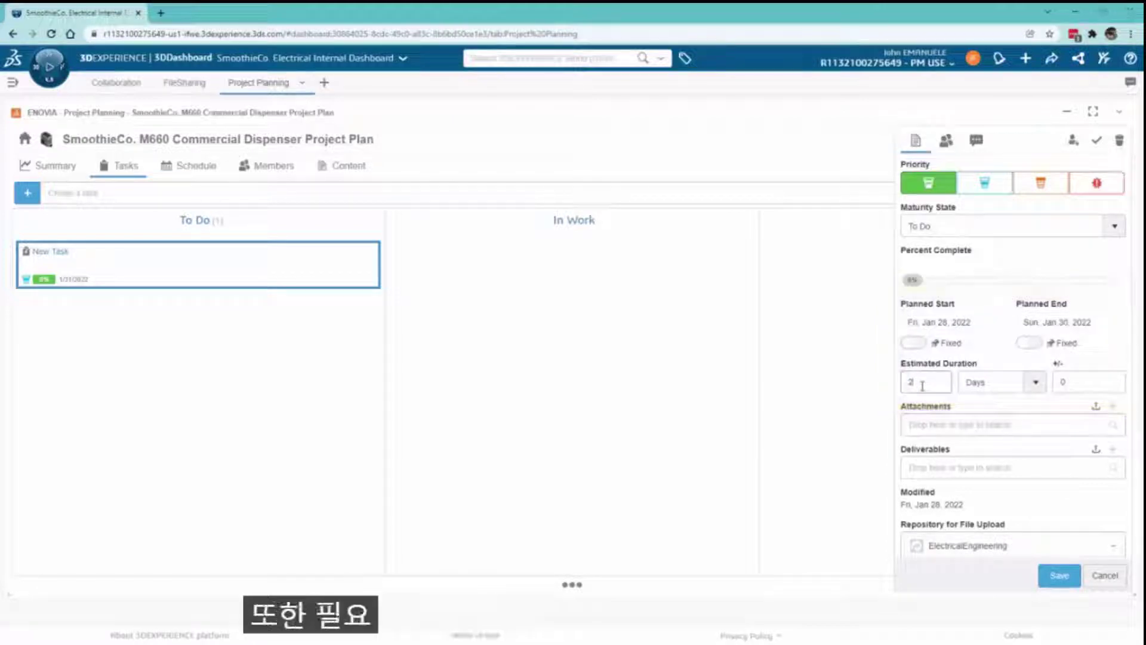
pyautogui.scroll(-1, 953, 450)
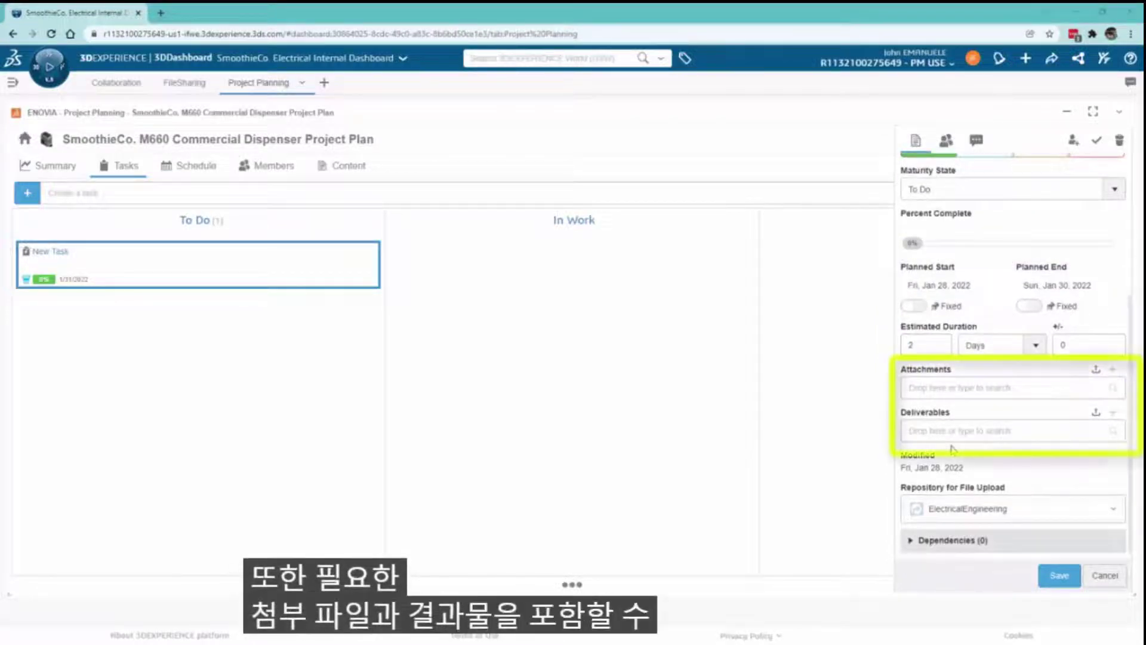
# - Assign the task to the matching team member and save it
pyautogui.click(946, 141)
pyautogui.click(954, 181)
pyautogui.write('v')
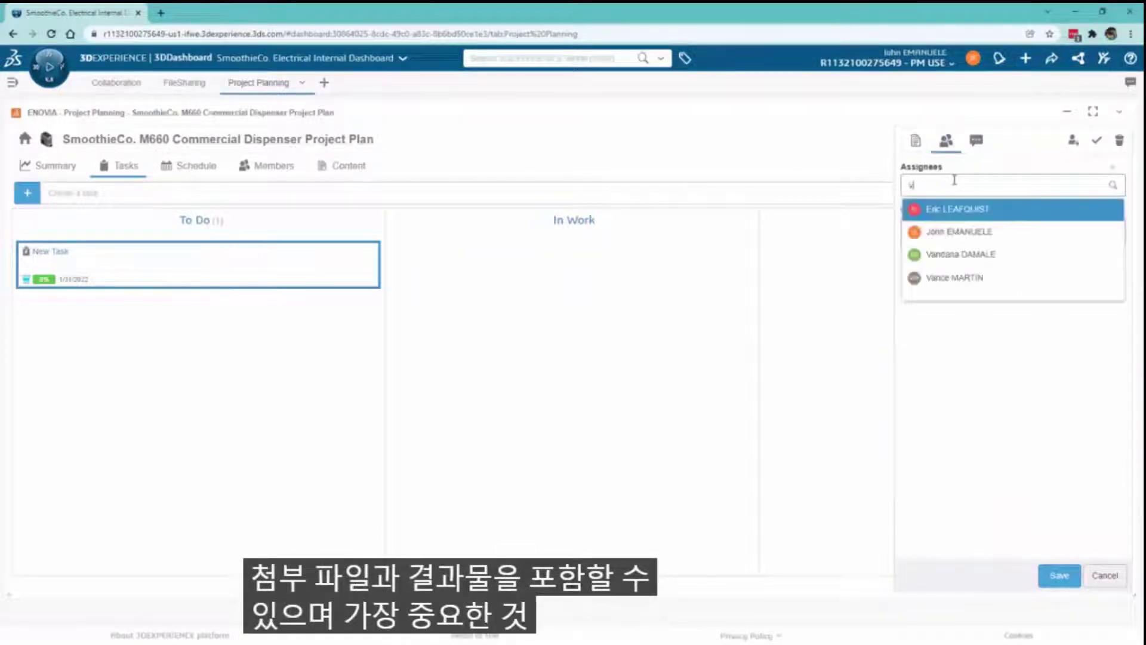
pyautogui.write('ance')
pyautogui.click(957, 209)
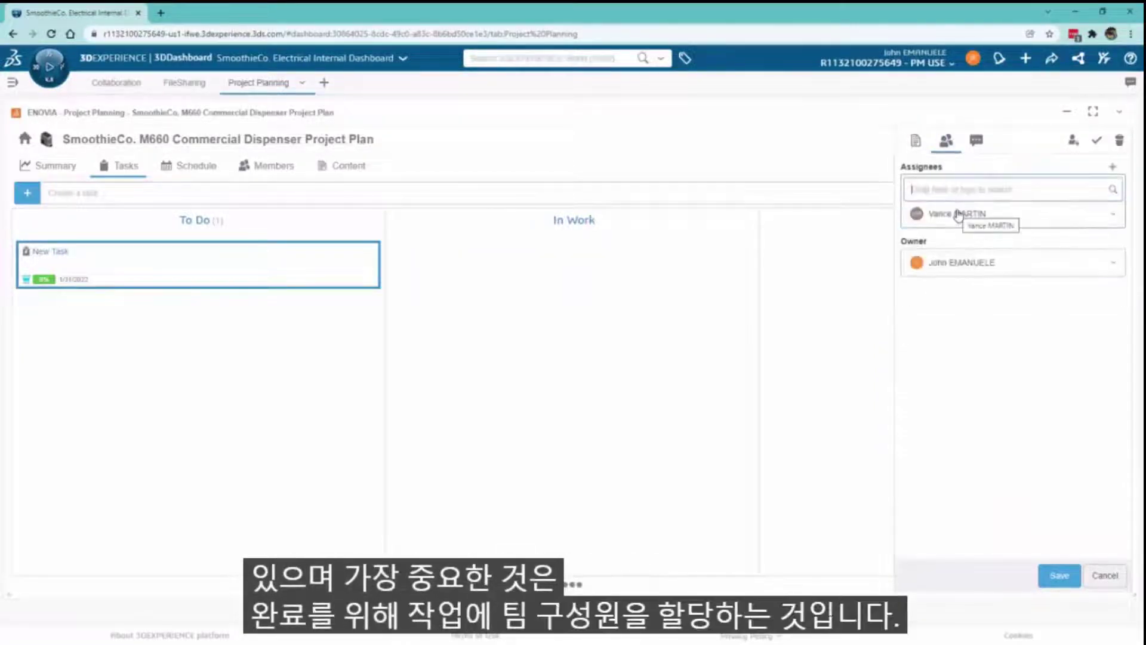
pyautogui.click(1049, 574)
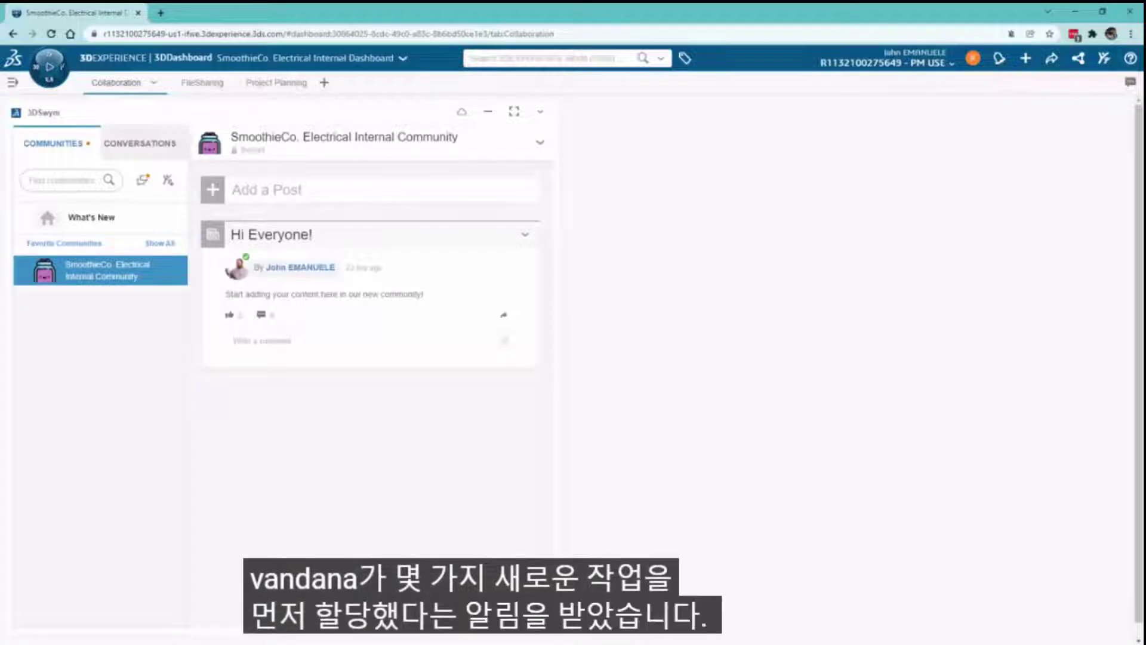
# - Open the assigned task from its notification and move Proximity sensor research into In Work
pyautogui.click(999, 57)
pyautogui.click(995, 175)
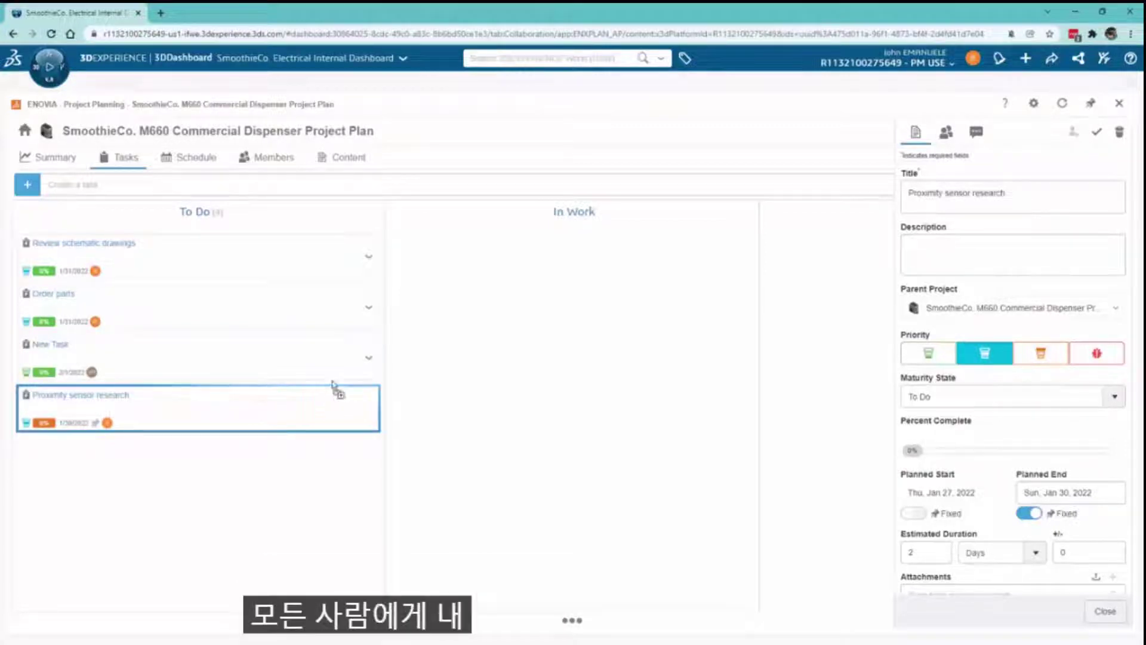
pyautogui.moveTo(339, 378); pyautogui.dragTo(583, 277)
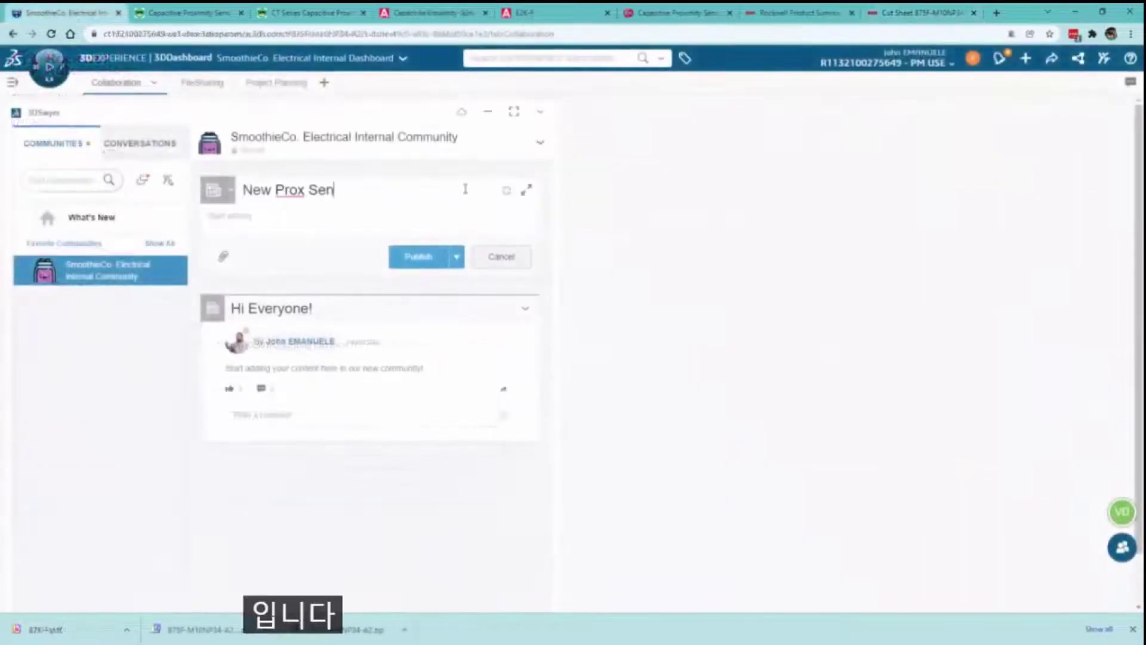
# - Finish the post body pointing to the attachments, attach the sensor datasheet and publish the post
pyautogui.write('options for us IRT the proximity sensors. Take a look at the attachments :)')
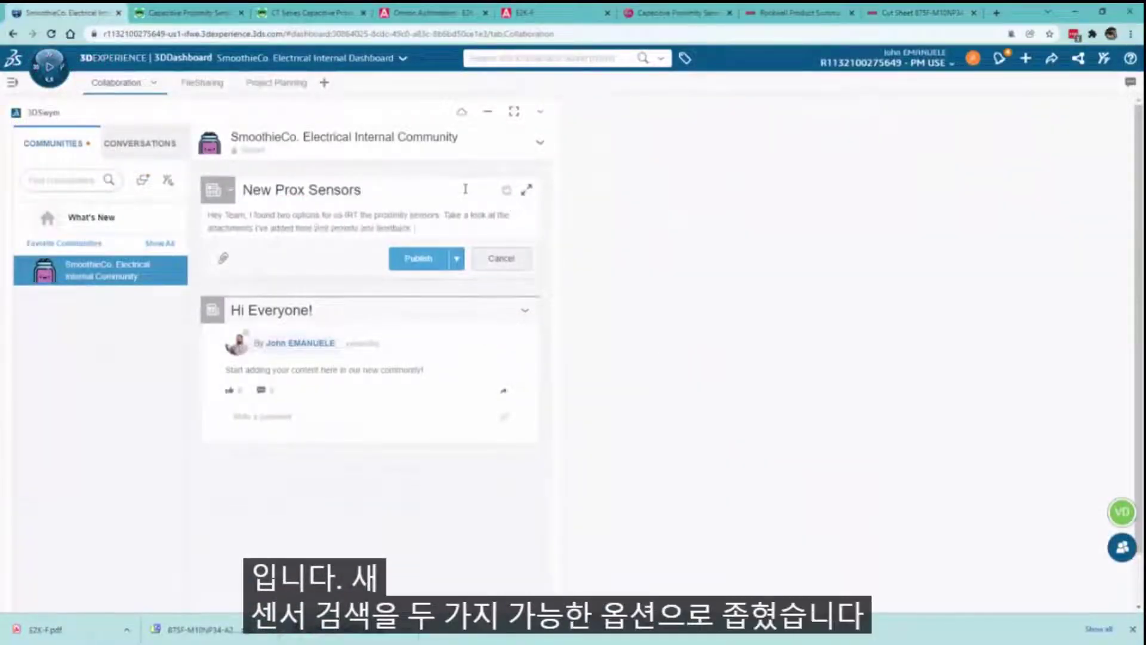
pyautogui.press('Return')
pyautogui.write('I think')
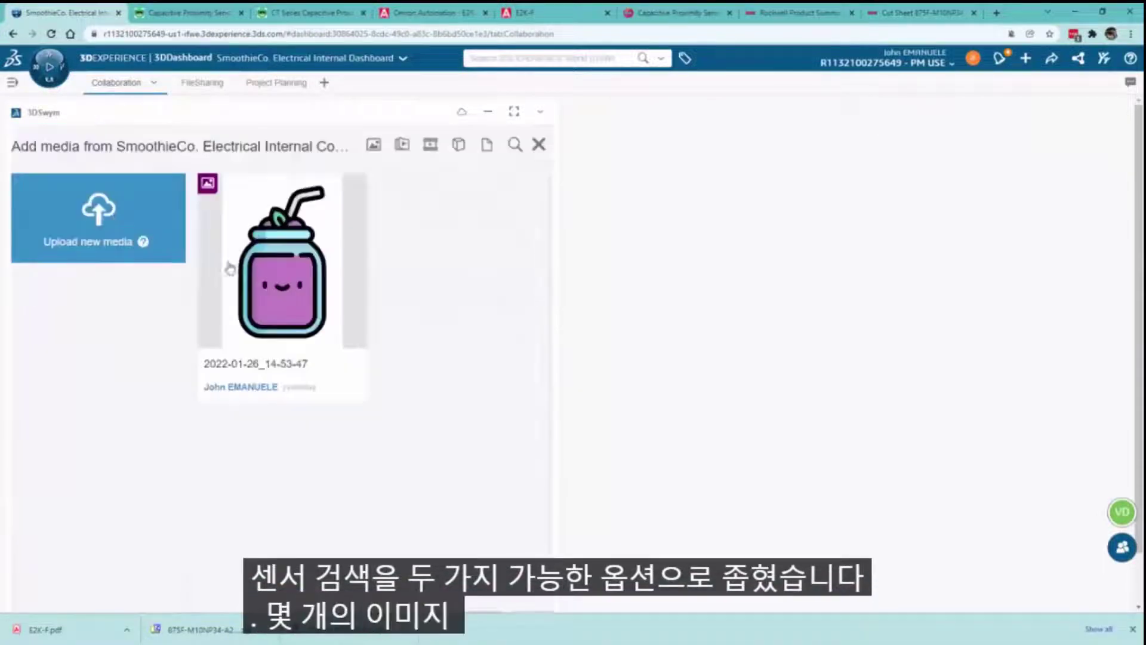
pyautogui.click(97, 217)
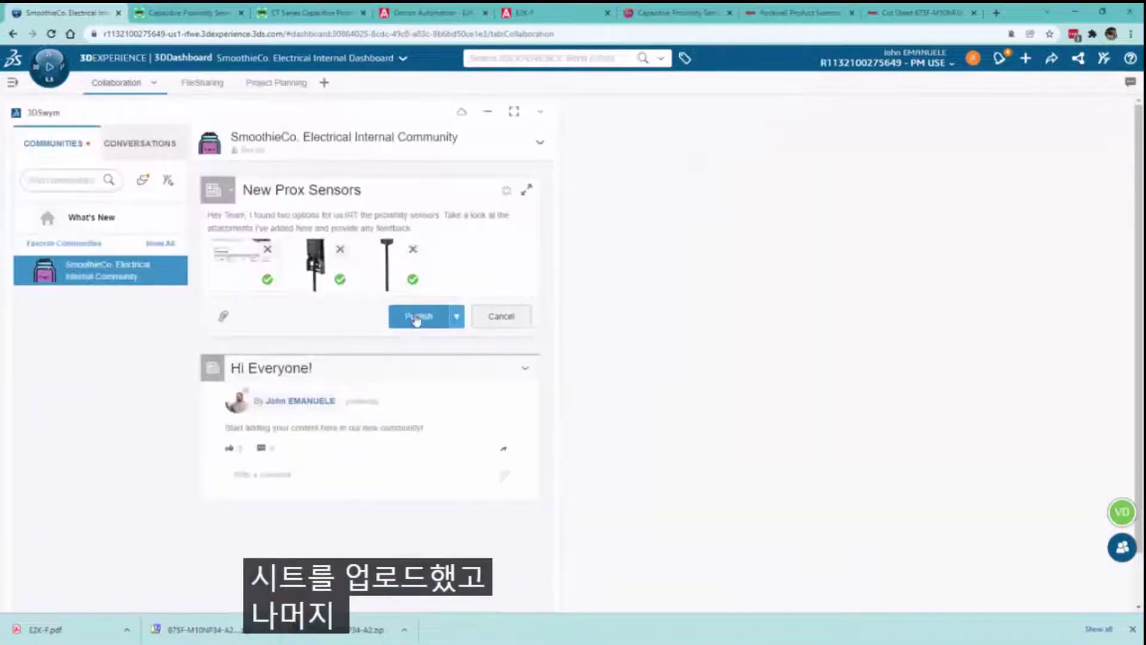
pyautogui.click(416, 319)
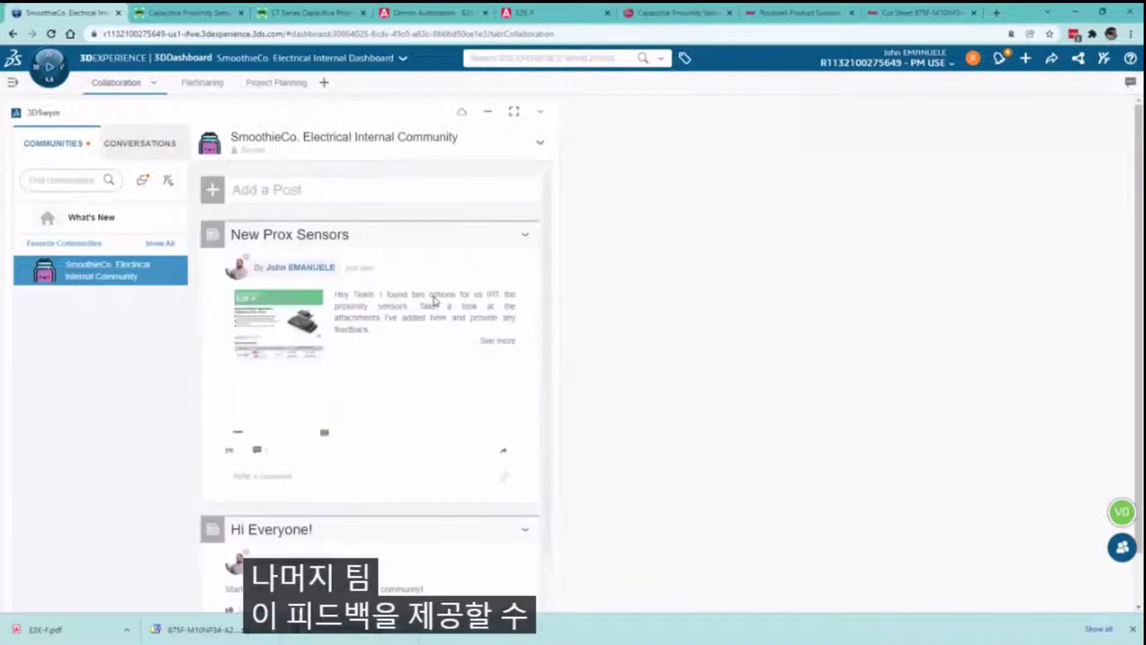
pyautogui.click(368, 476)
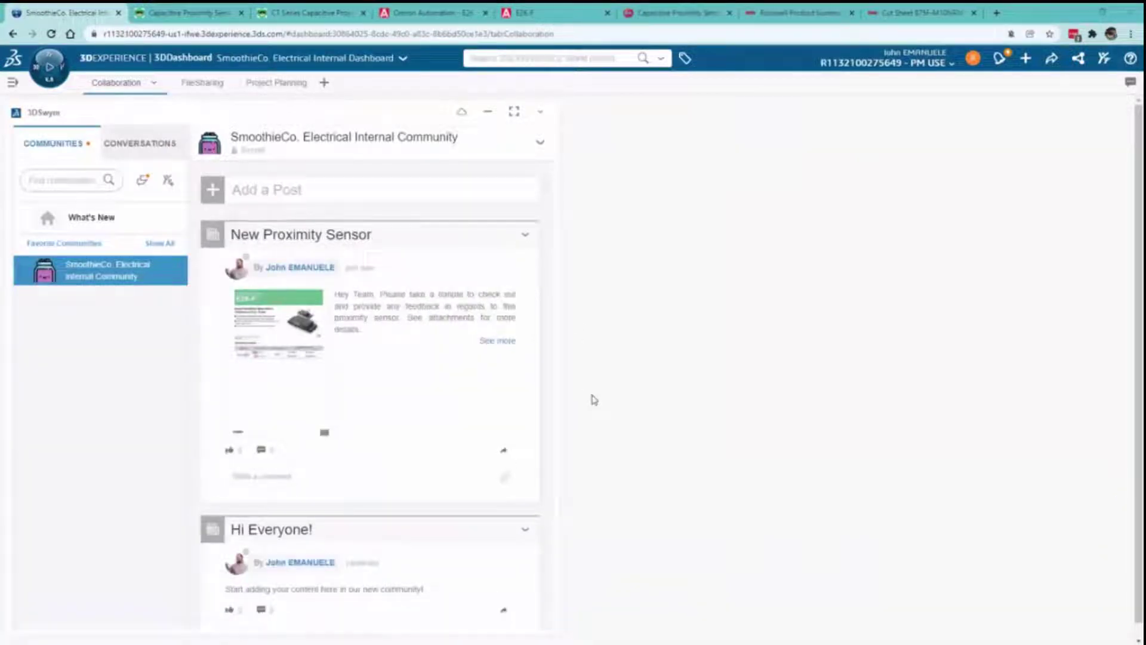
# - On the project task board, move Proximity sensor research into Completed
pyautogui.click(278, 83)
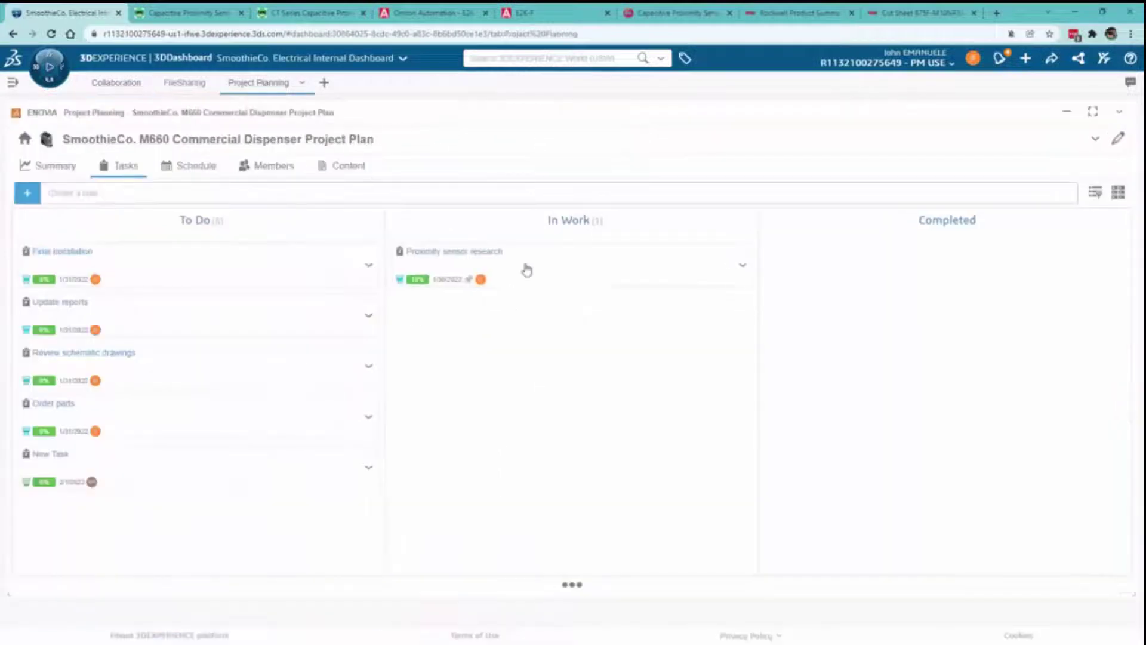
pyautogui.moveTo(567, 273); pyautogui.dragTo(924, 276)
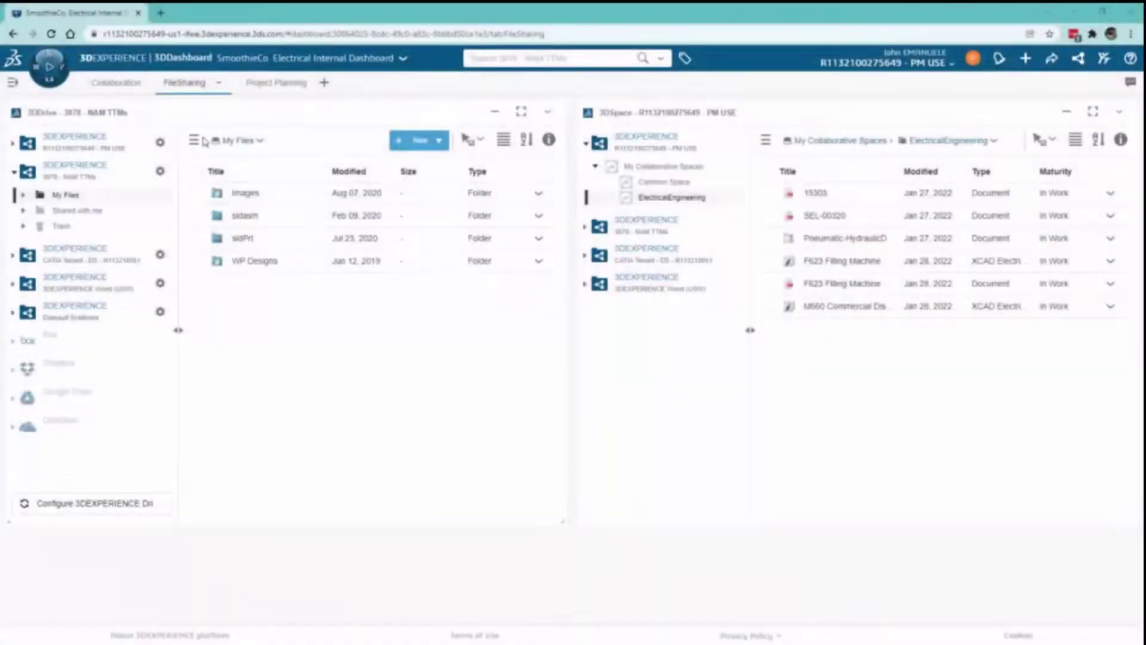
# - Open the compass to show the list of roles and apps
pyautogui.click(63, 82)
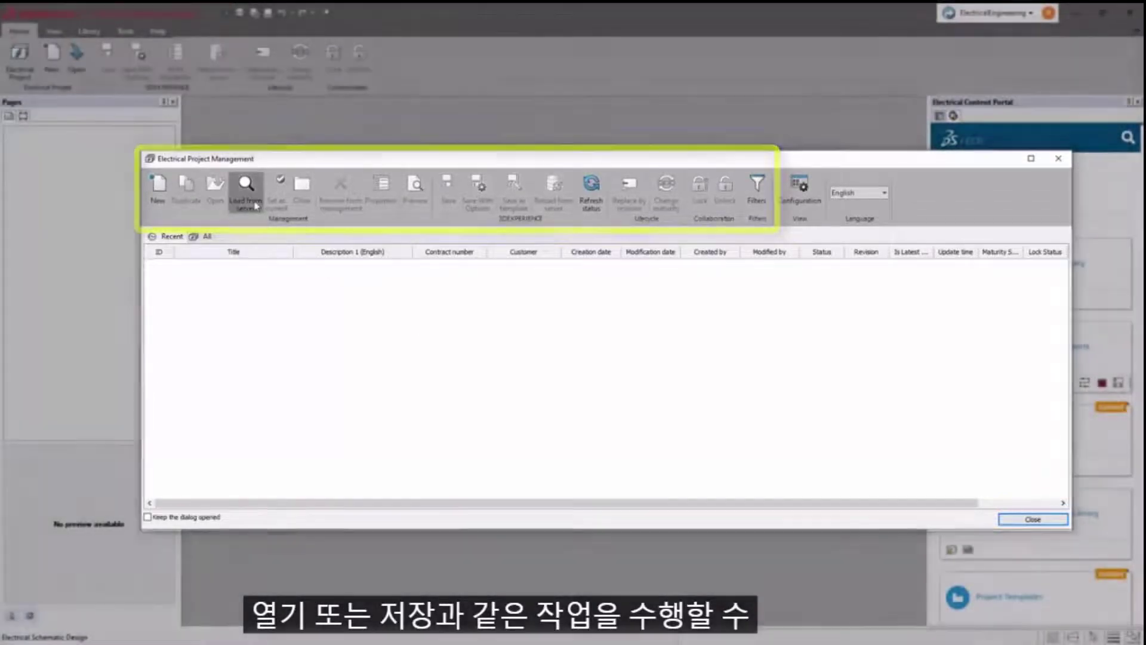
# - Search the server and load the F623 Filling Machine project
pyautogui.click(256, 206)
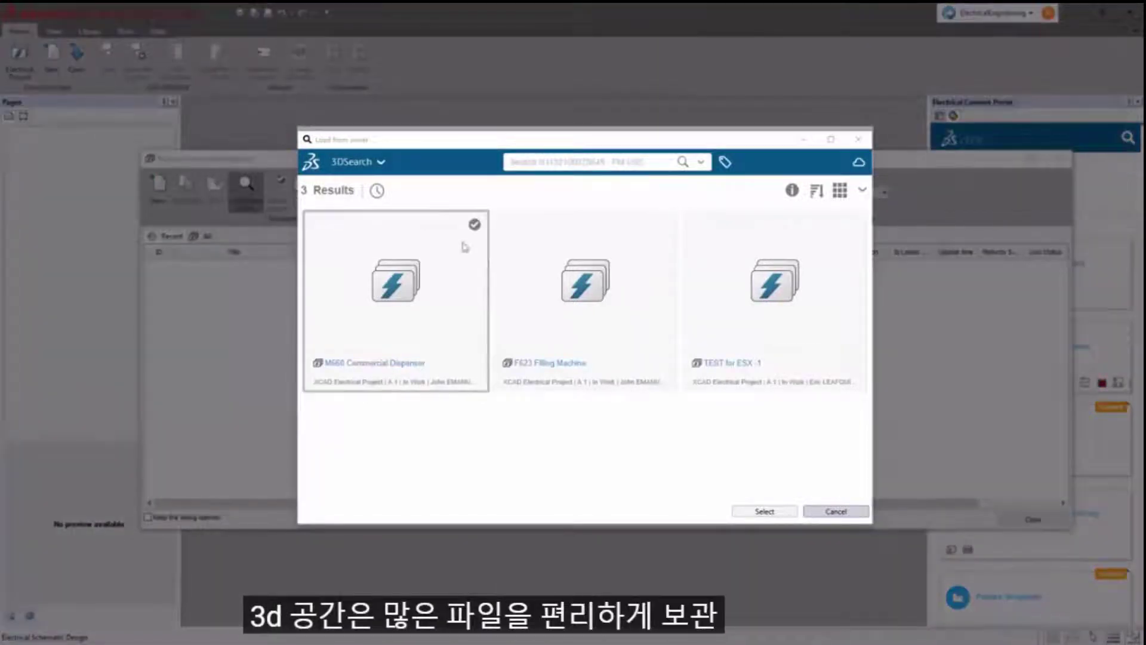
pyautogui.click(567, 308)
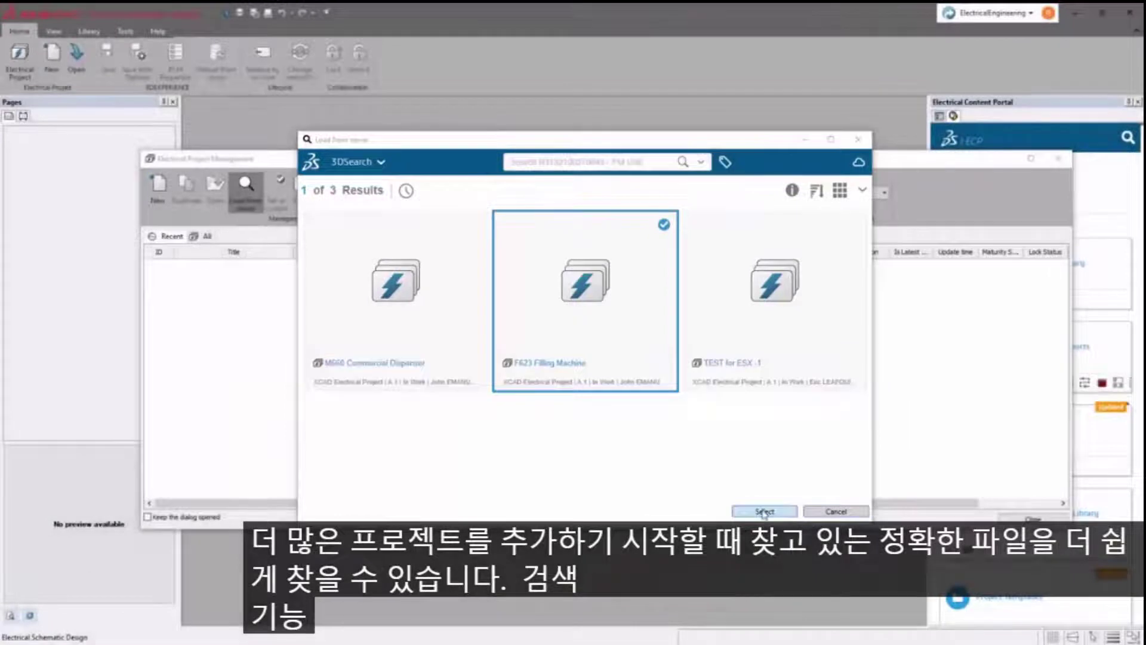
pyautogui.click(764, 511)
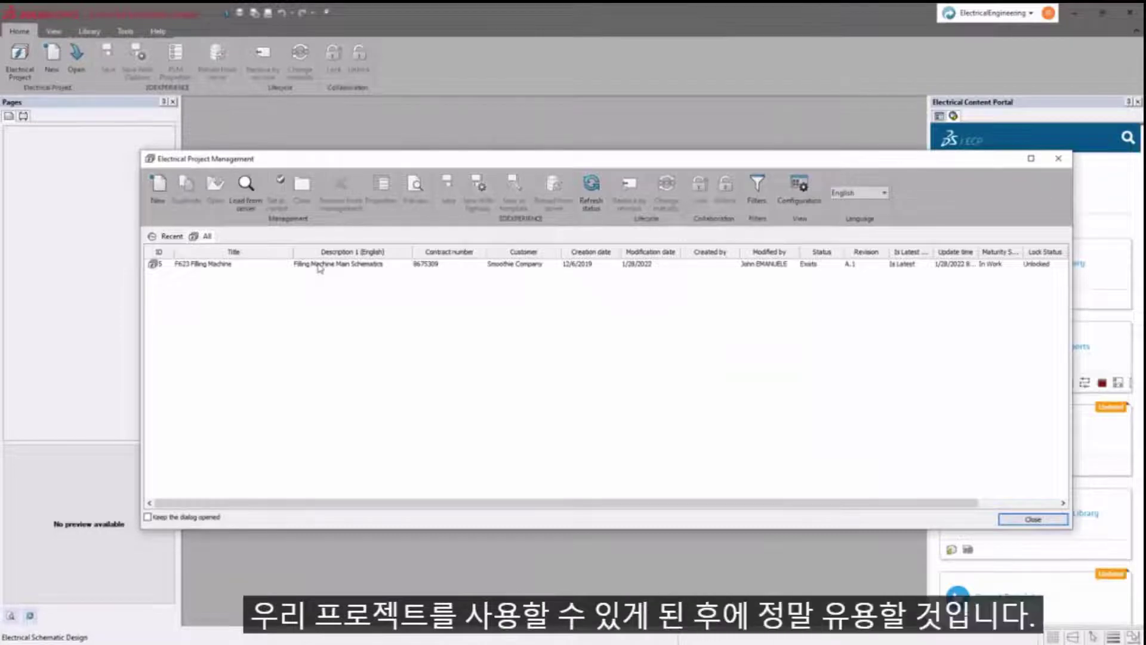
# - Open F623 Filling Machine and expand its '1 - Pick and Place Add-On' book
pyautogui.doubleClick(319, 264)
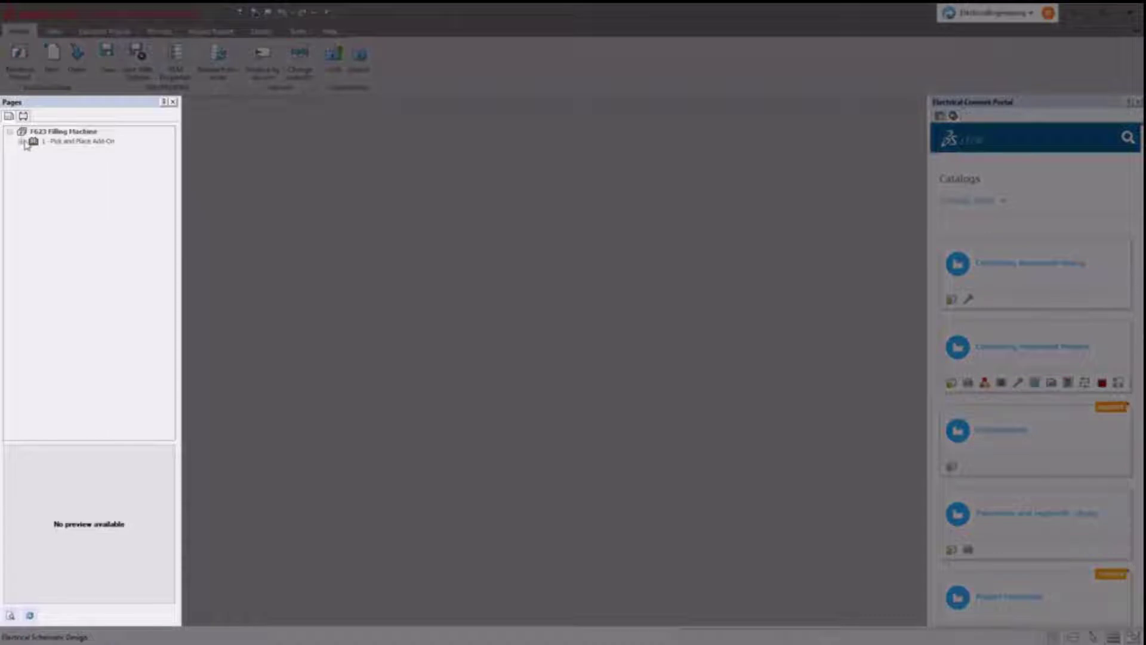
pyautogui.click(22, 141)
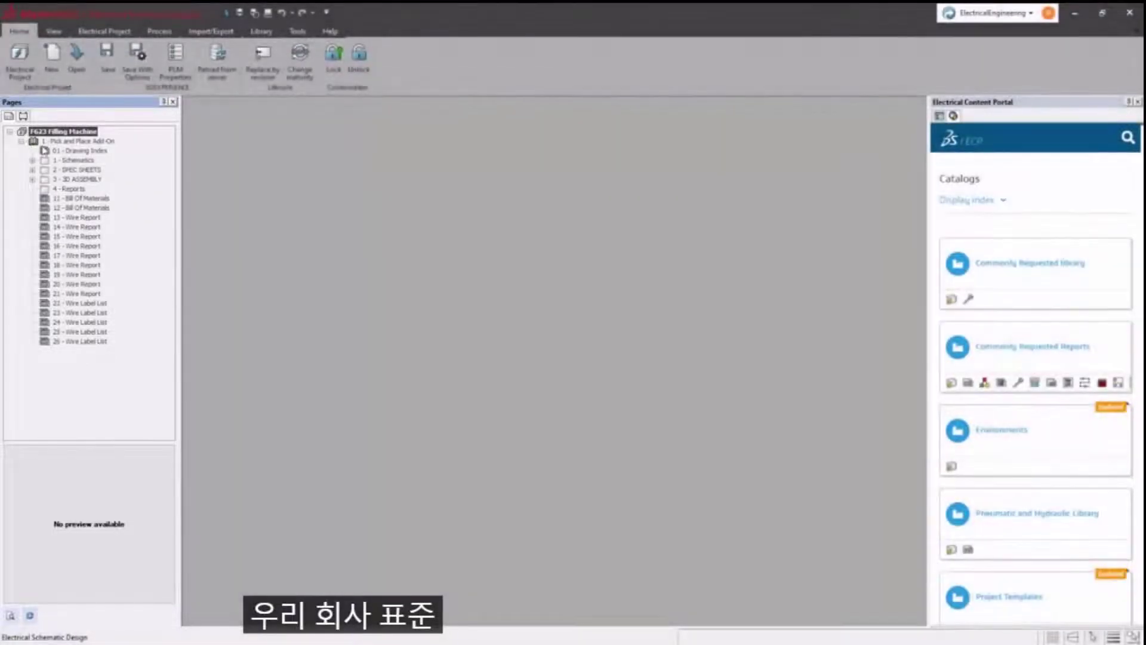
# - Add a new book to the project described as 'New Book'
pyautogui.rightClick(53, 141)
pyautogui.click(105, 141)
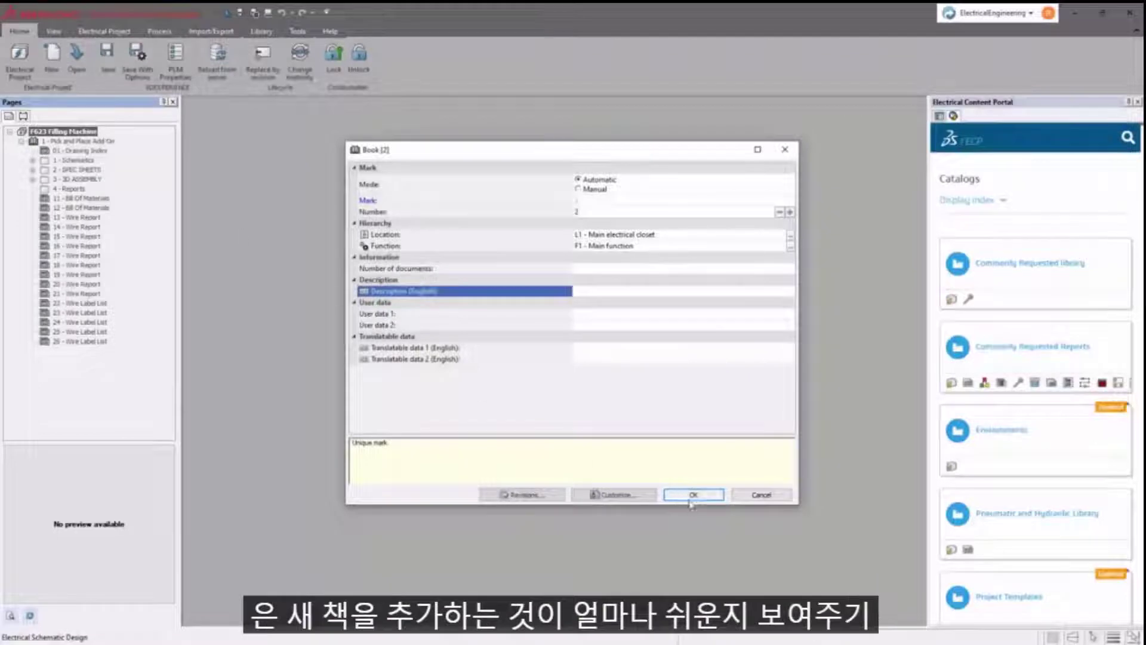
pyautogui.click(682, 293)
pyautogui.write('New Book')
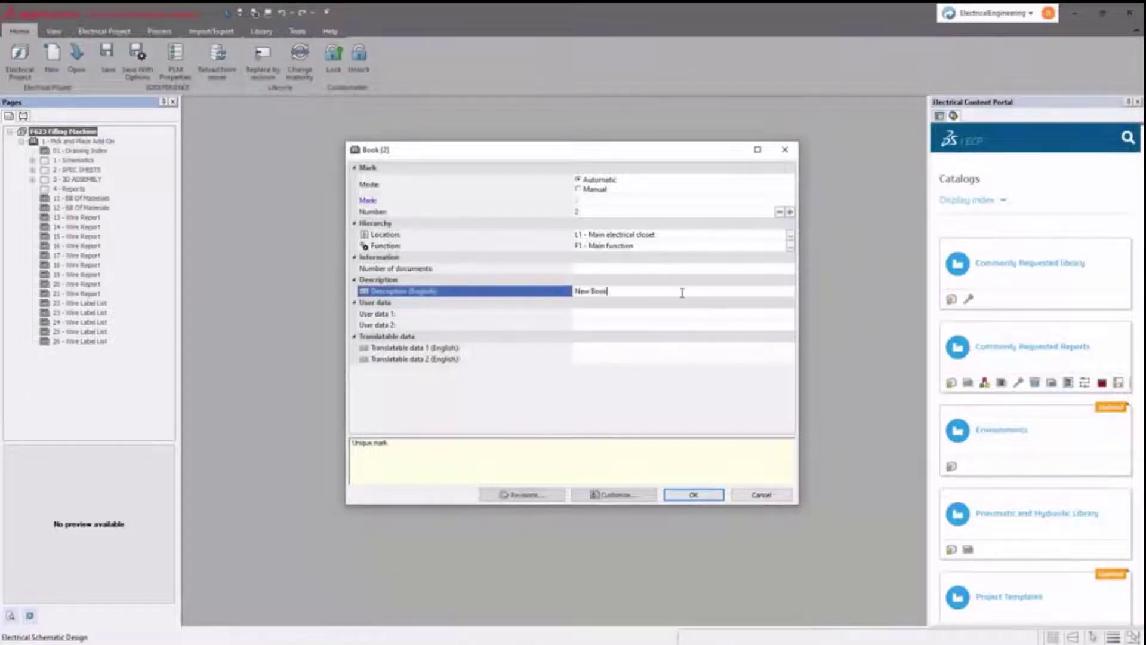
pyautogui.click(693, 494)
# - Add Folder 1, Folder 2 and Folder 3 inside New Book
pyautogui.rightClick(37, 351)
pyautogui.click(200, 358)
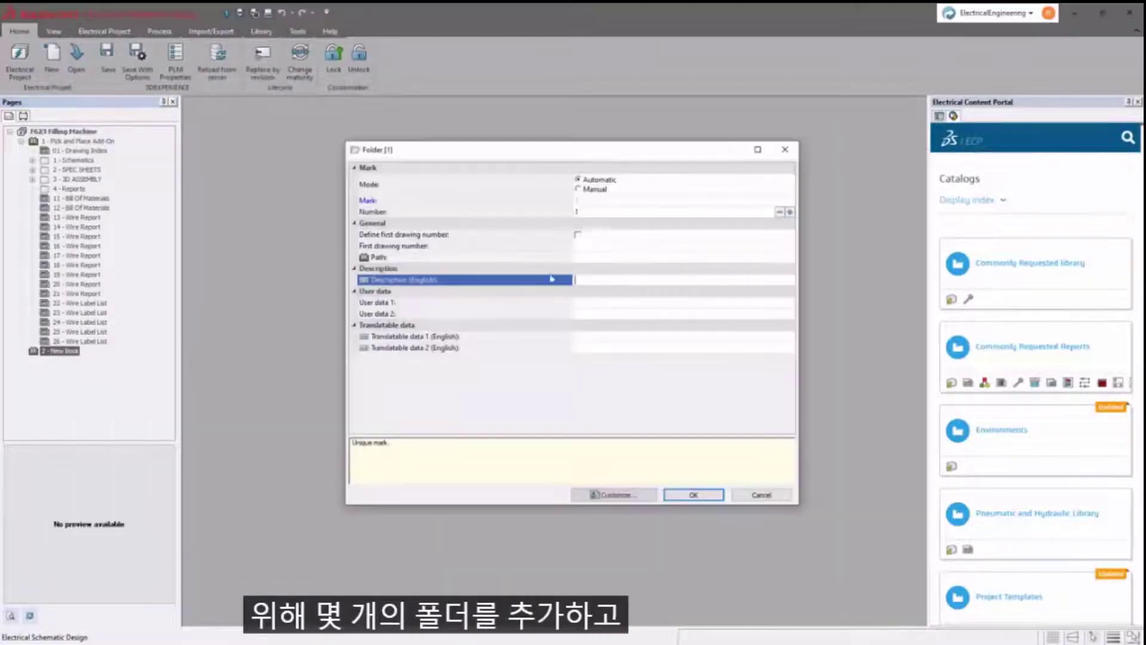
pyautogui.write('Folder 1')
pyautogui.press('Return')
pyautogui.rightClick(60, 350)
pyautogui.click(200, 358)
pyautogui.write('Folder 2')
pyautogui.press('Return')
pyautogui.rightClick(60, 350)
pyautogui.click(200, 358)
pyautogui.write('Folder 3')
pyautogui.press('Return')
# - Add schematic pages 01 and 02 to Folder 1
pyautogui.rightClick(82, 362)
pyautogui.moveTo(111, 366)
pyautogui.click(256, 396)
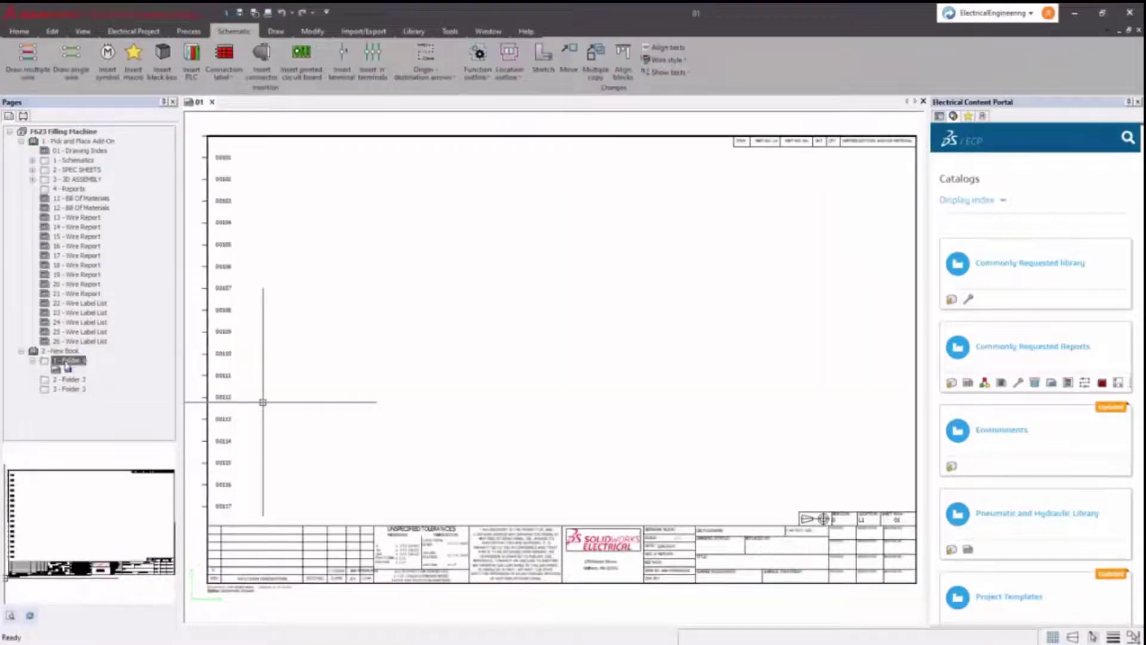
pyautogui.rightClick(68, 361)
pyautogui.click(227, 395)
pyautogui.rightClick(67, 361)
# - Add schematic page 03 to Folder 1, then attach and check E2K-F.pdf in Folder 3
pyautogui.moveTo(196, 371)
pyautogui.click(227, 395)
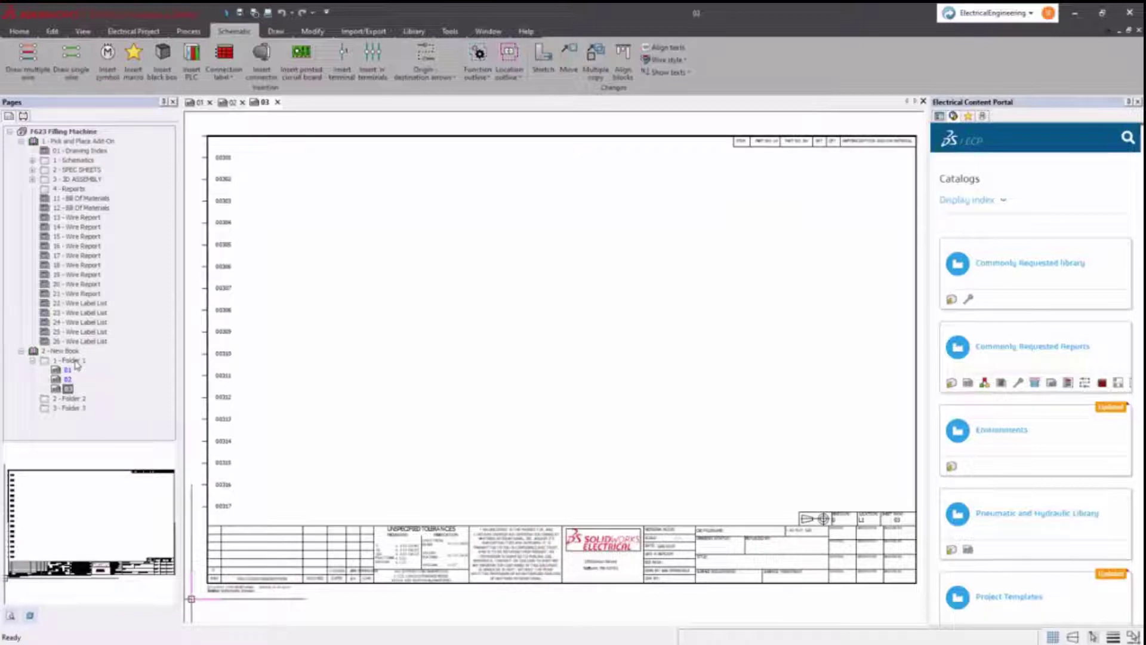
pyautogui.rightClick(74, 408)
pyautogui.moveTo(95, 413)
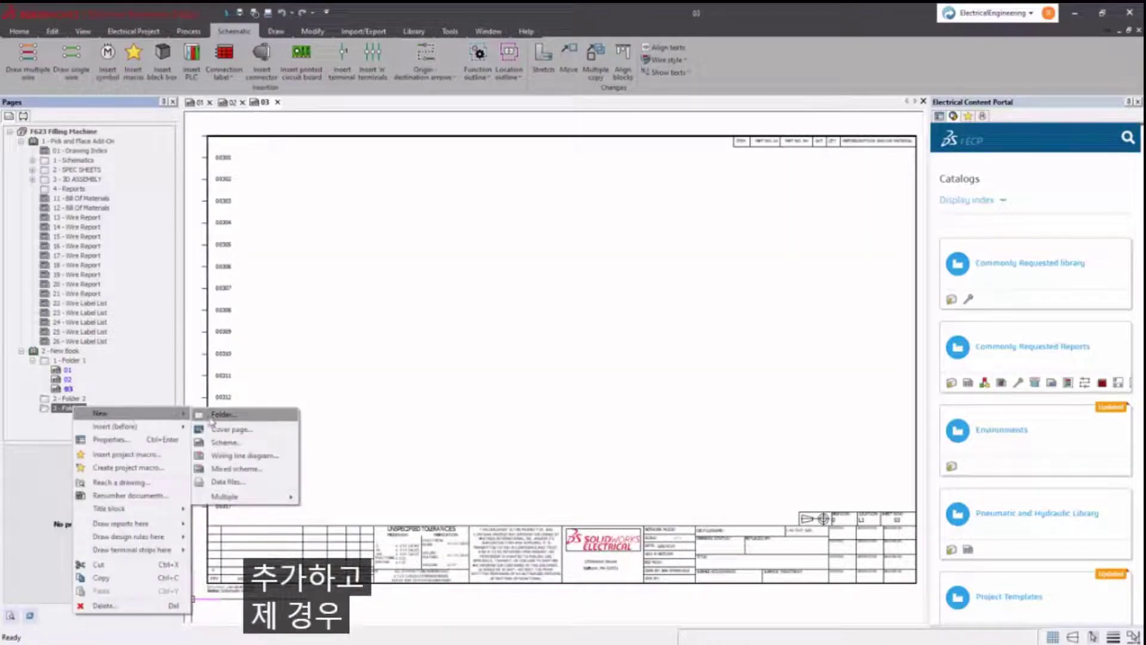
pyautogui.click(232, 482)
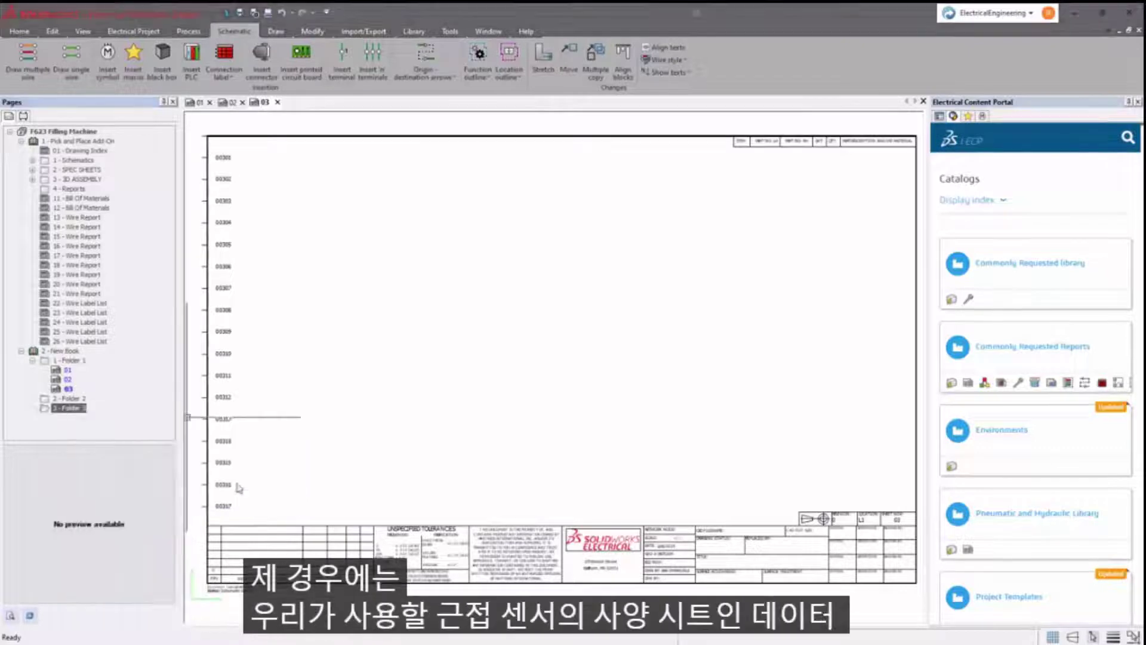
pyautogui.scroll(3, 404, 306)
pyautogui.click(438, 253)
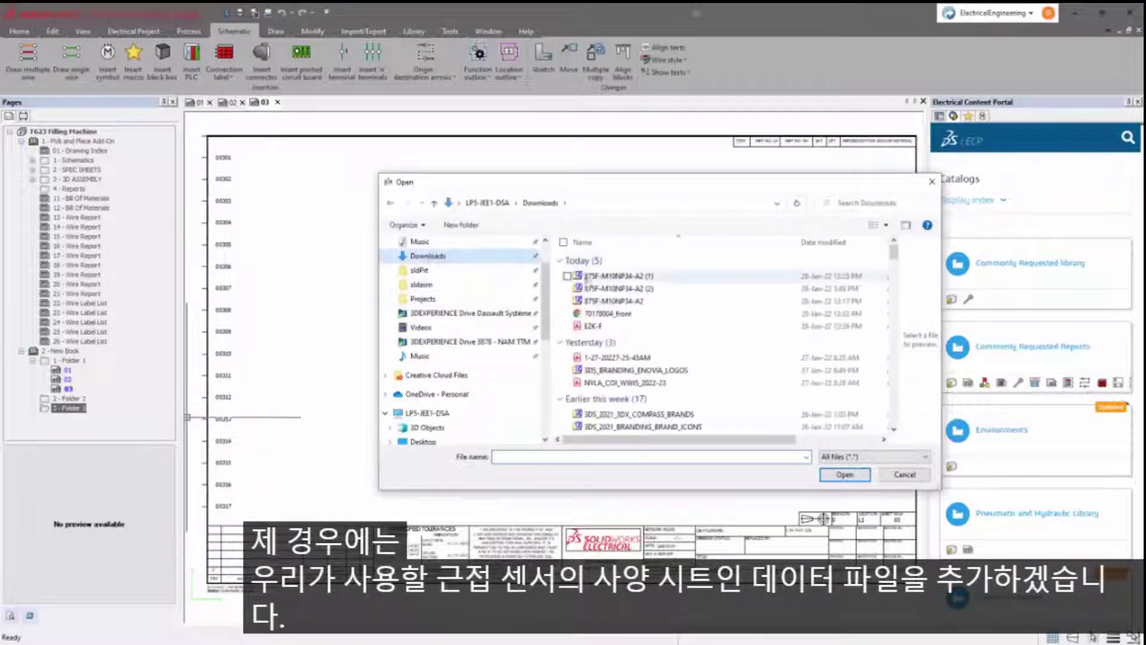
pyautogui.doubleClick(588, 325)
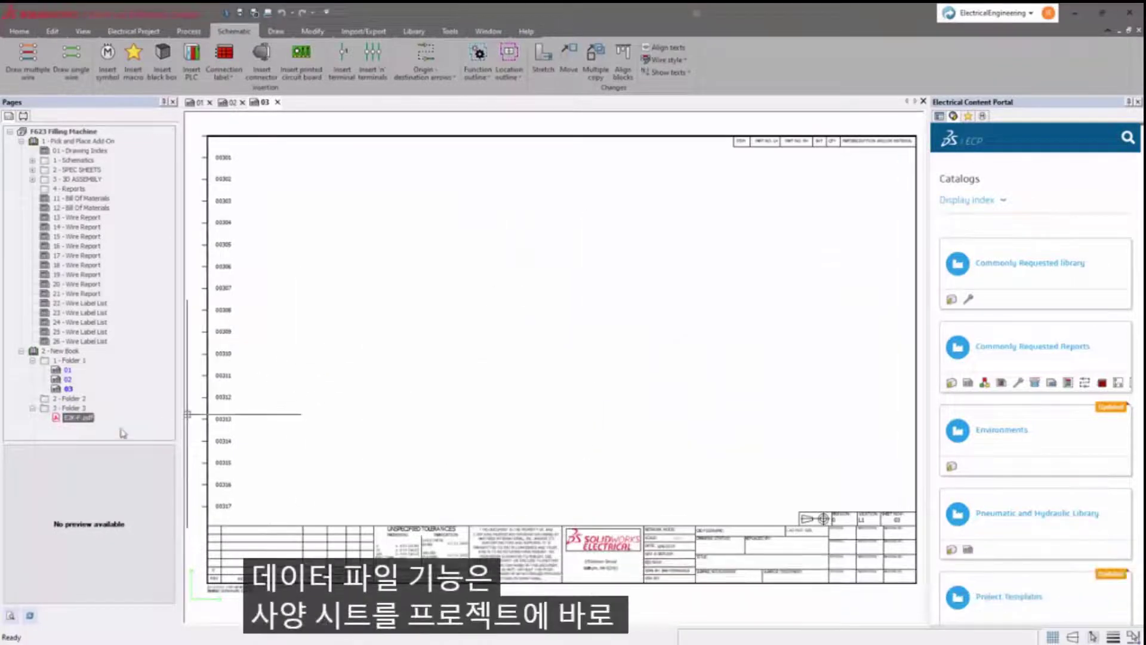
pyautogui.doubleClick(85, 419)
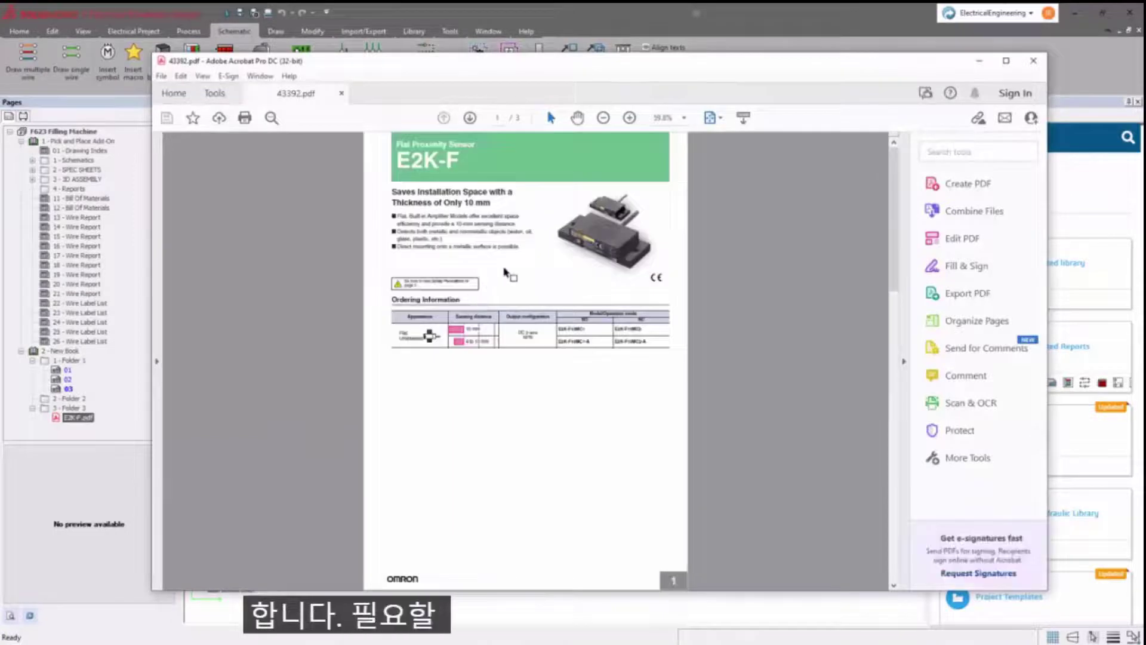
pyautogui.click(1042, 61)
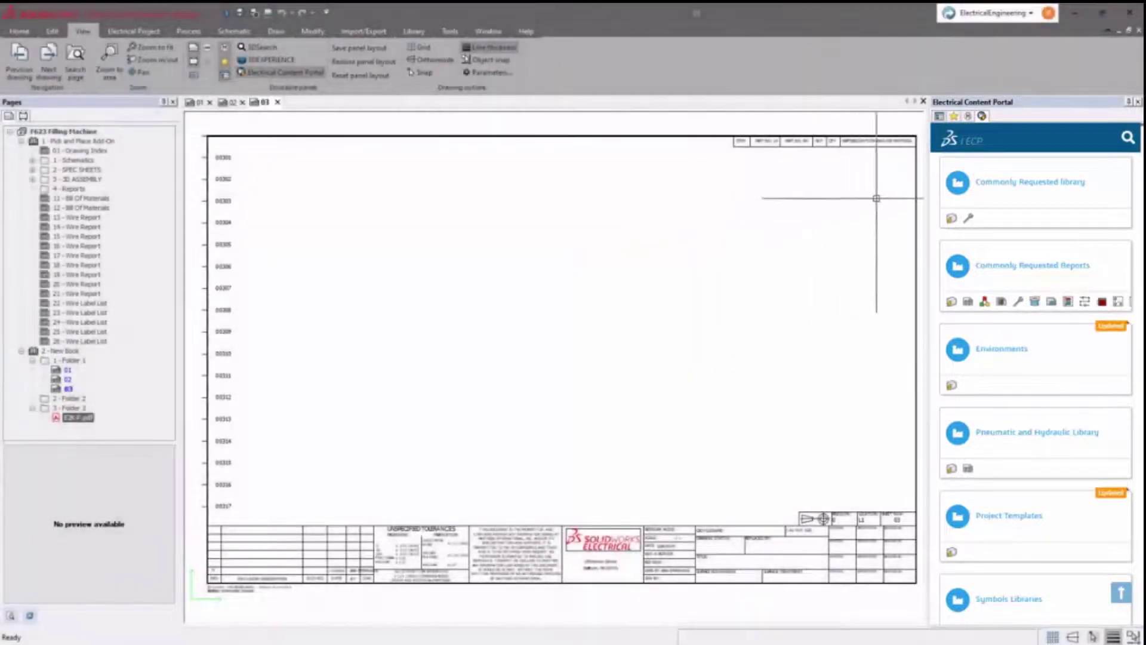
# - Run a proximity search in the Electrical Content Portal, returning 3567 results
pyautogui.click(1126, 139)
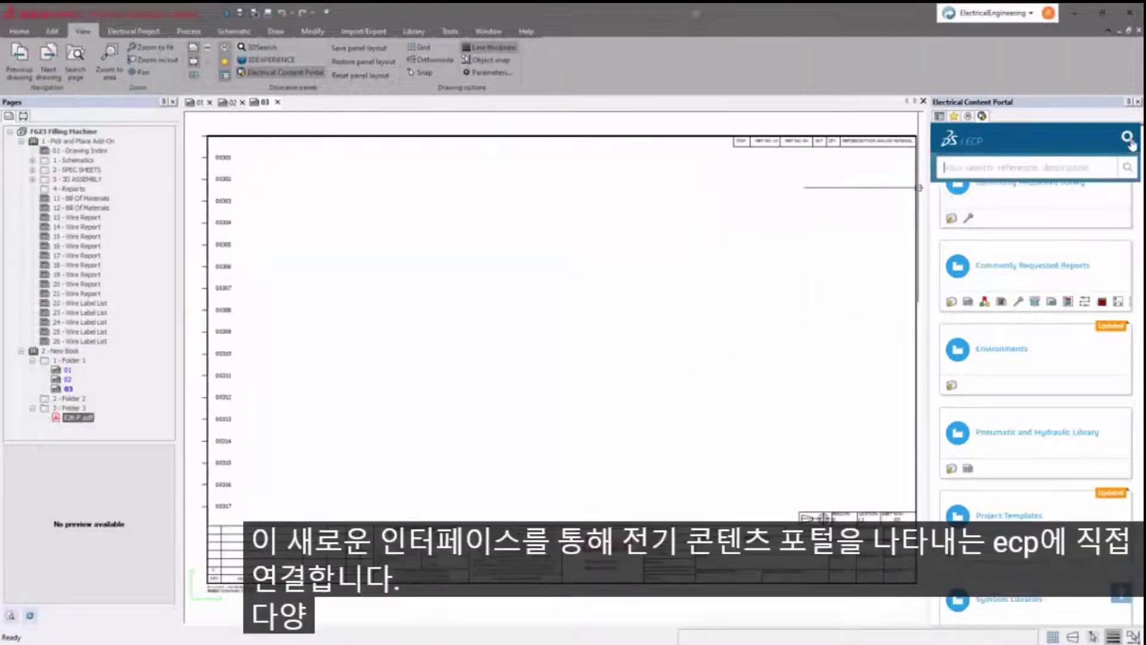
pyautogui.write('pil')
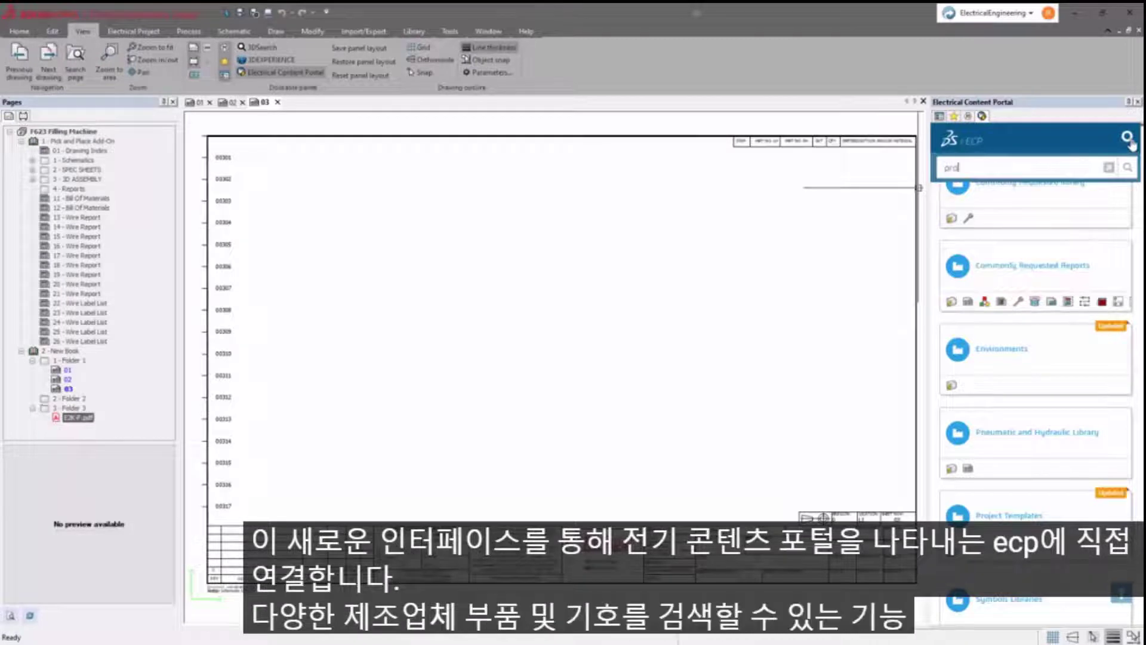
pyautogui.write('ximity')
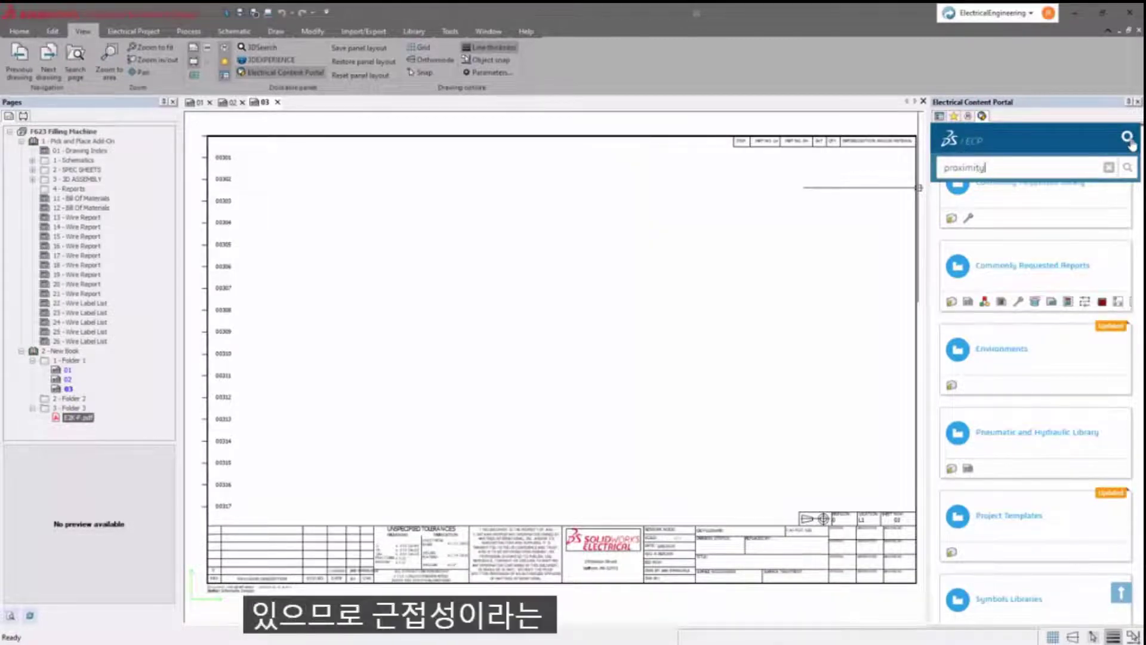
pyautogui.press('Return')
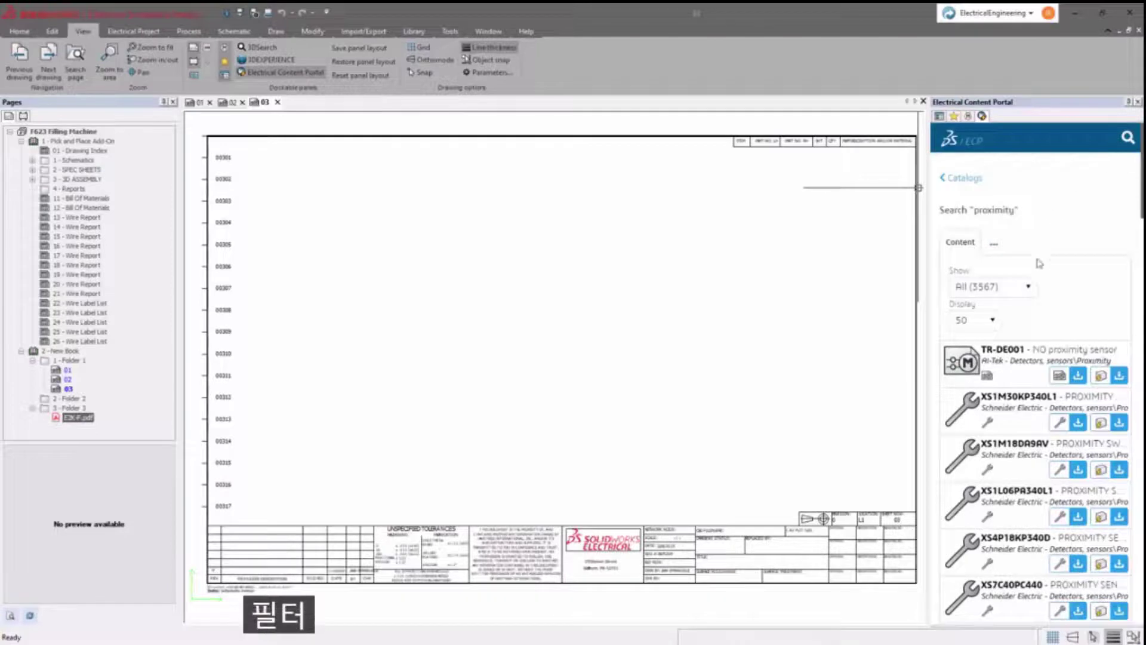
# - Filter the proximity results to Multiwire symbols and download the TR-DE001 NO proximity sensor
pyautogui.click(1029, 289)
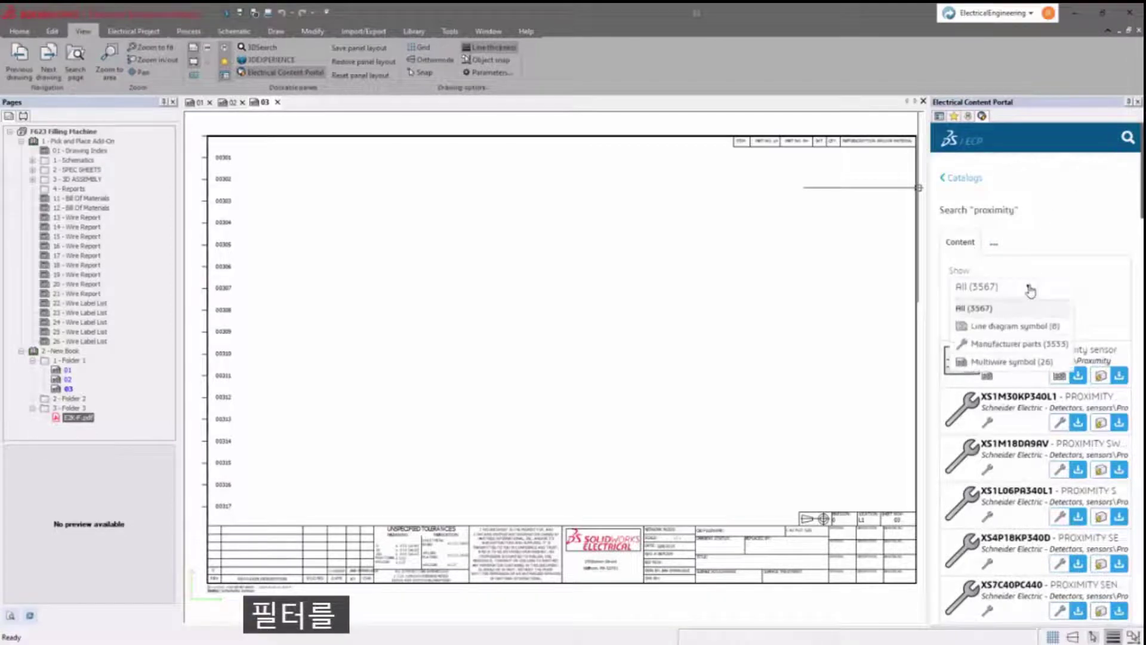
pyautogui.click(1011, 362)
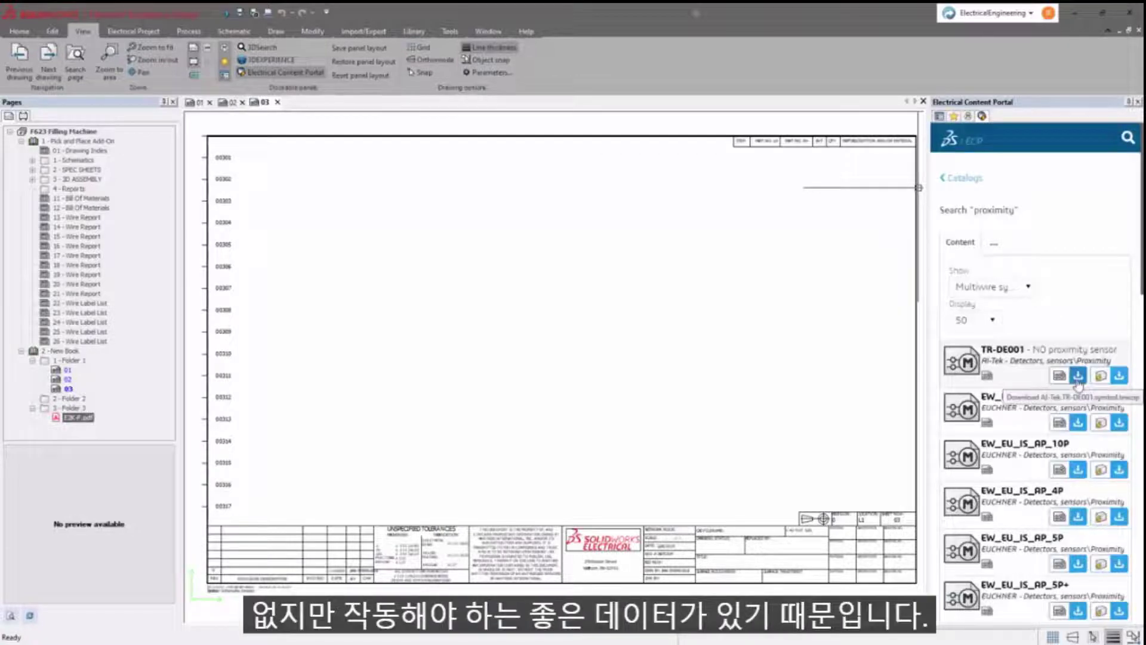
pyautogui.click(1077, 380)
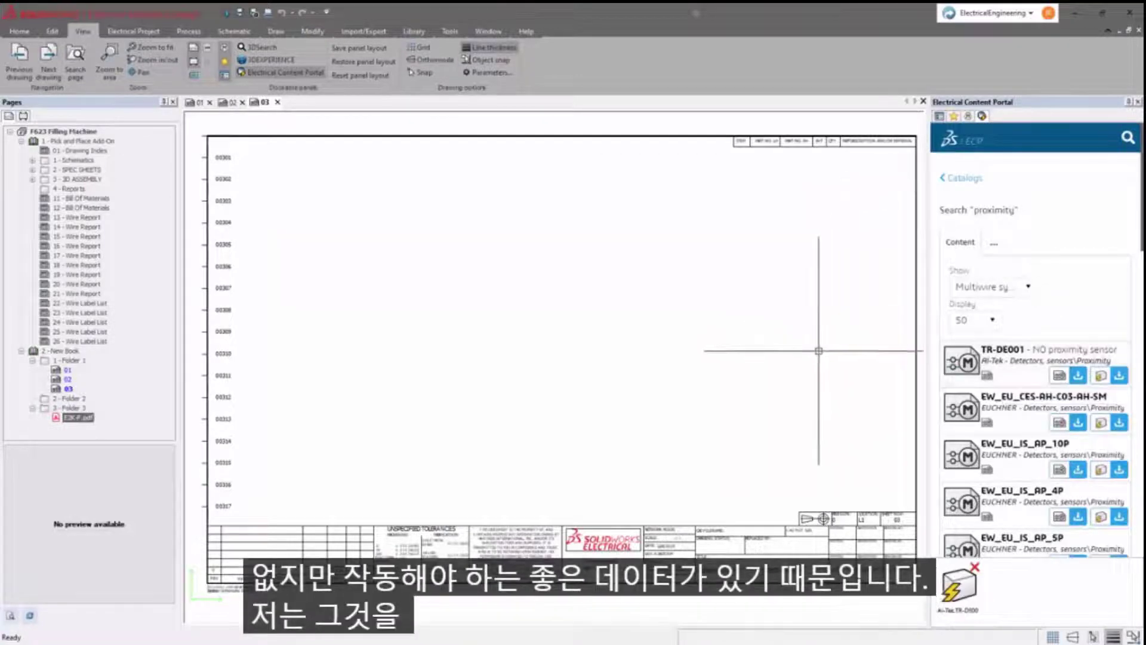
# - Unarchive the downloaded TR-DE001 package into the database through the Unarchiving wizard
pyautogui.click(948, 591)
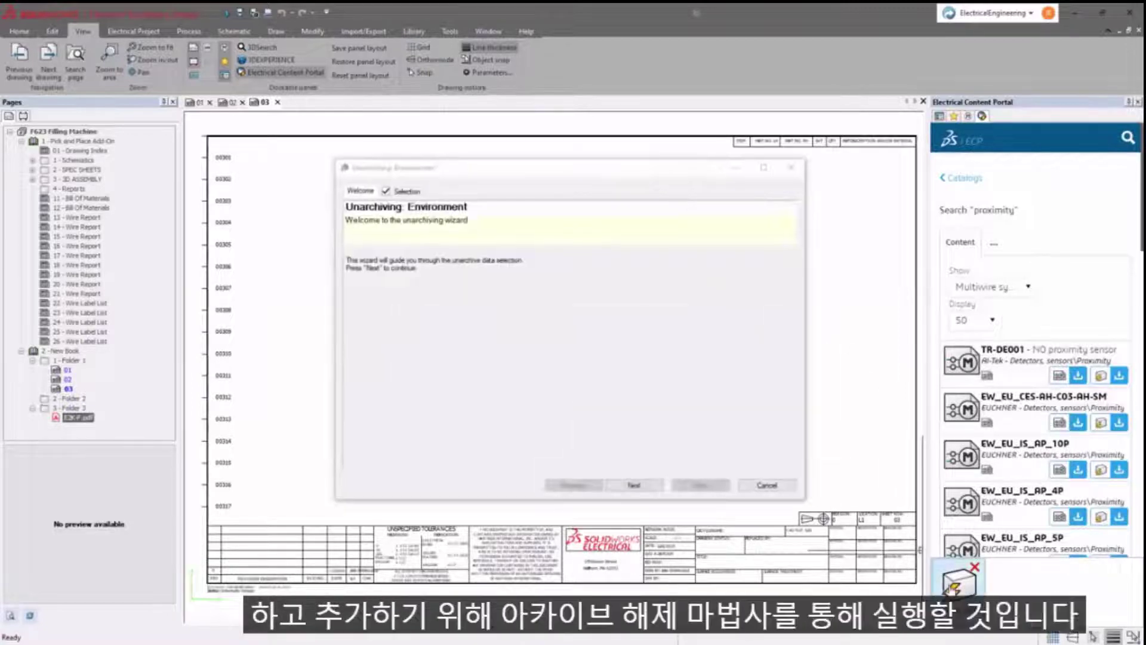
pyautogui.click(647, 485)
pyautogui.click(647, 485)
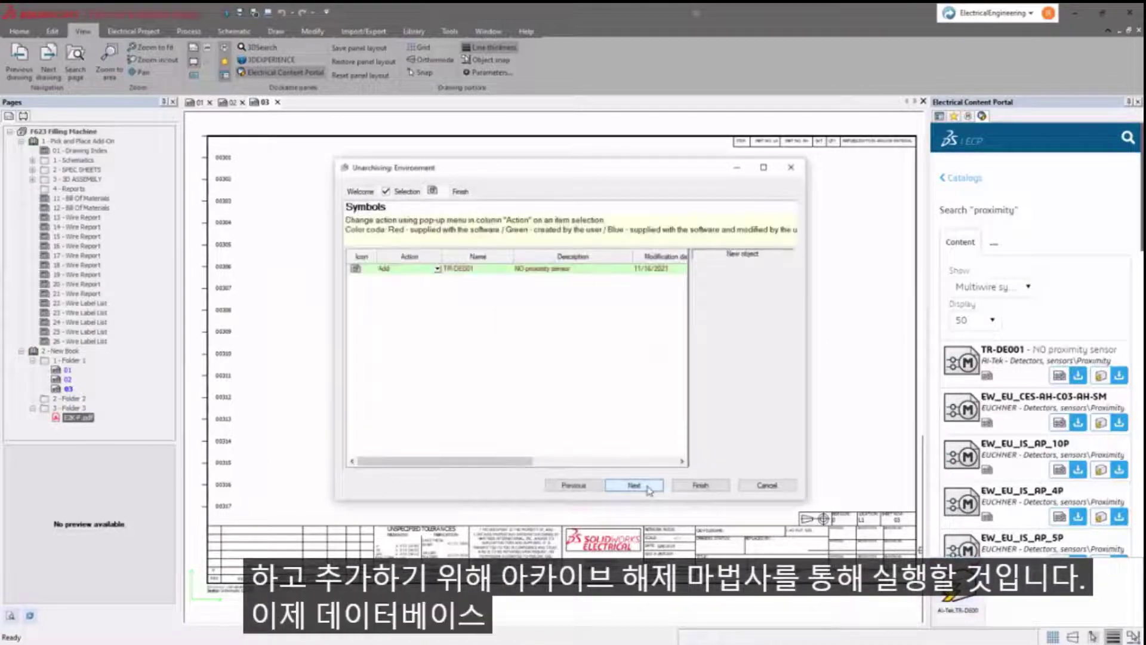
pyautogui.click(648, 486)
pyautogui.click(692, 485)
pyautogui.click(717, 457)
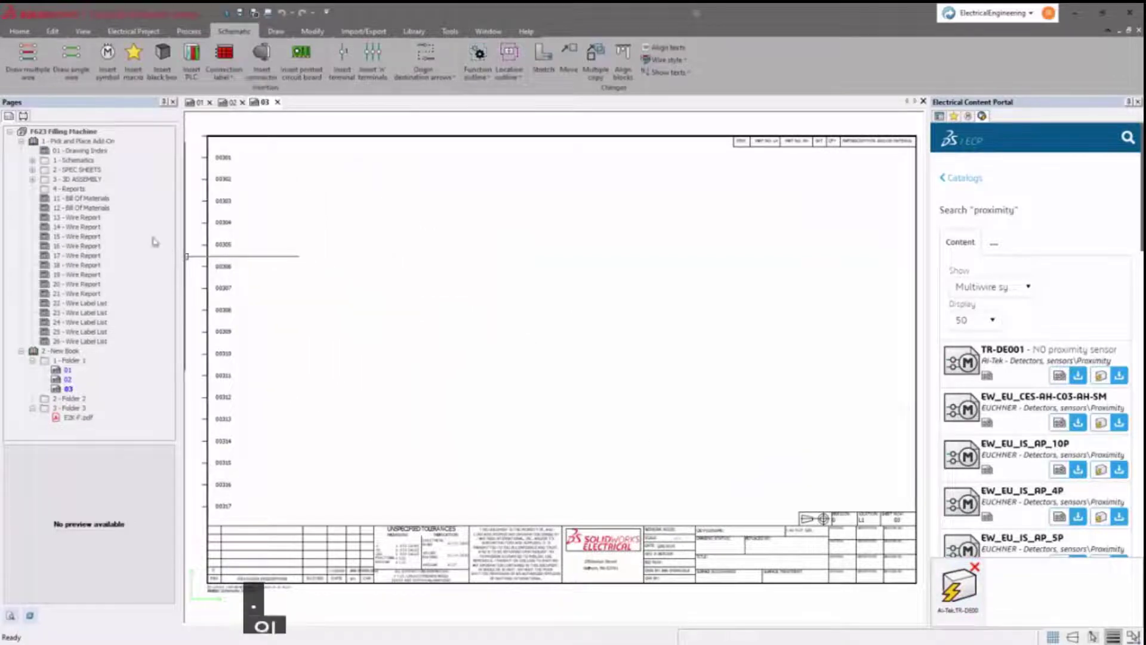
# - Open 03 - VFD1 and place a detector-group proximity sensor symbol beside TB1 terminal 50
pyautogui.click(32, 160)
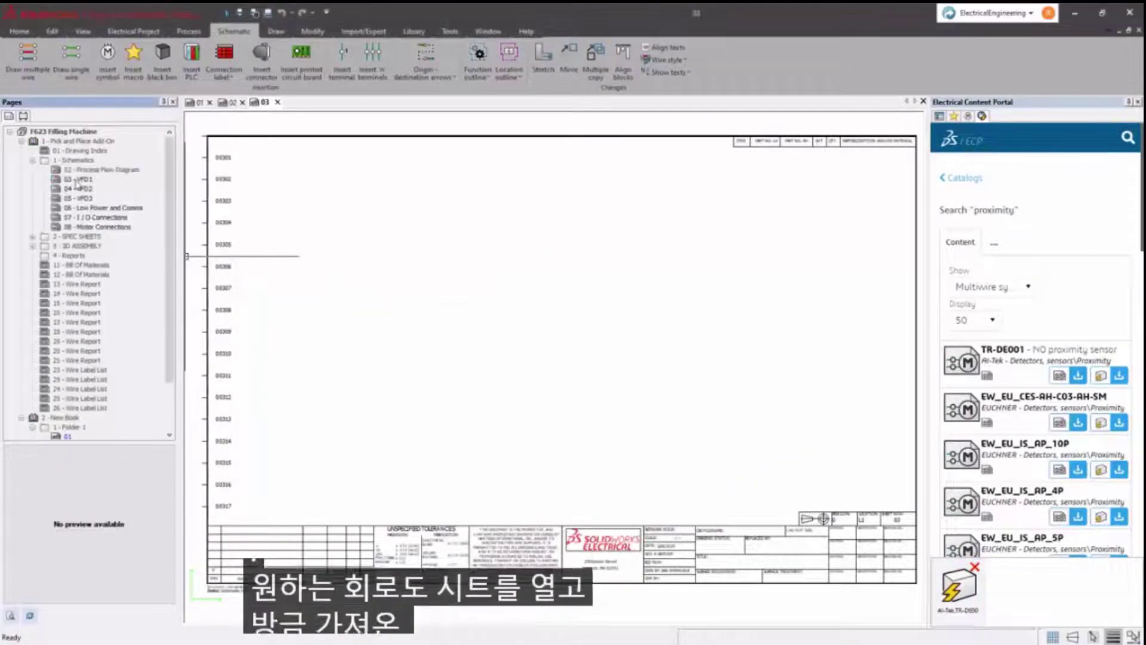
pyautogui.doubleClick(76, 179)
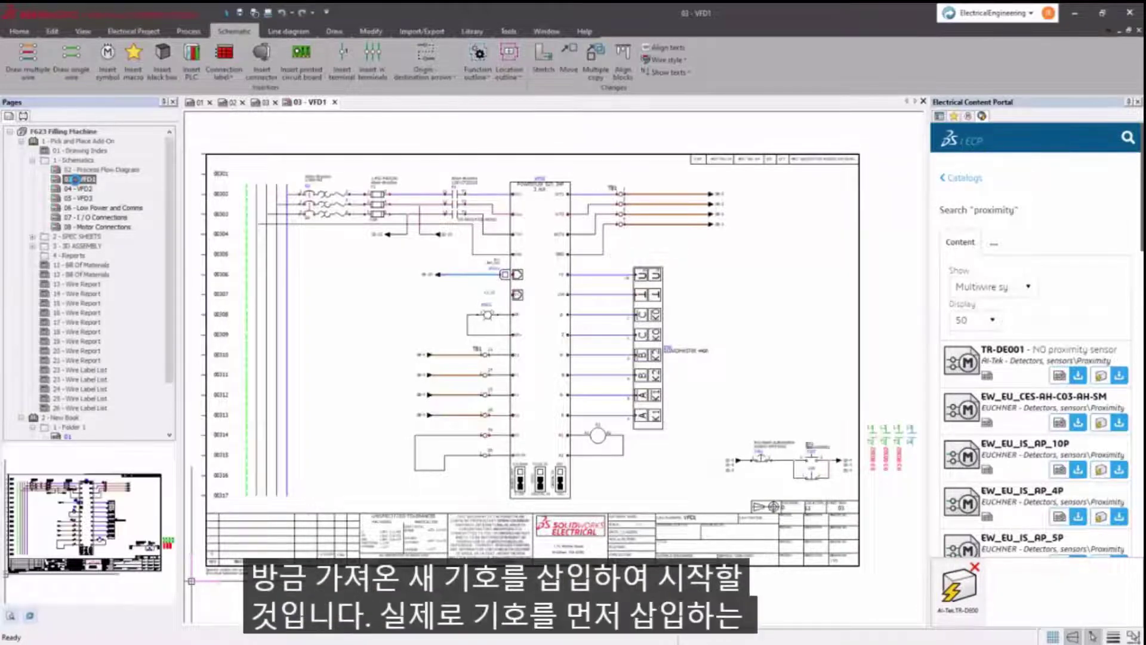
pyautogui.click(107, 59)
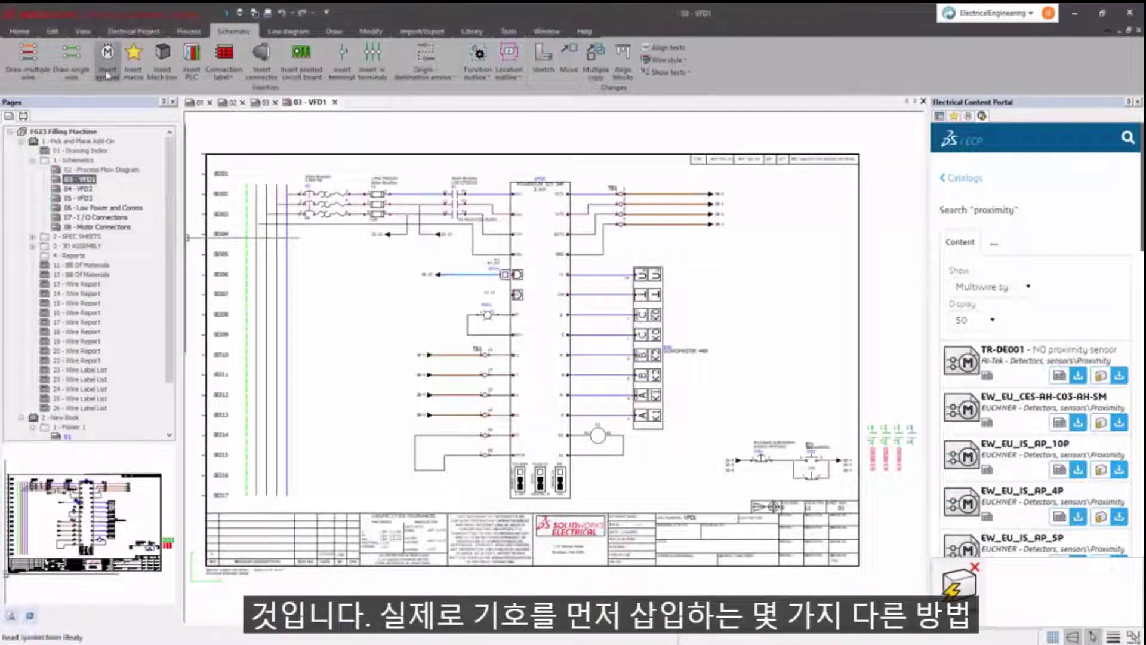
pyautogui.click(90, 307)
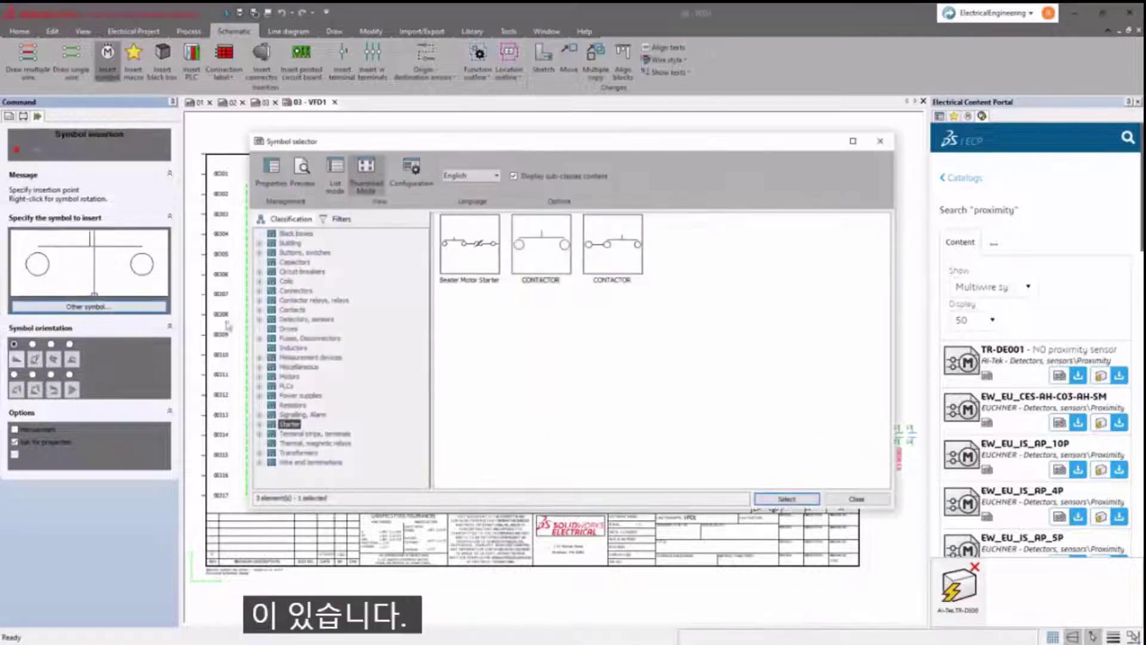
pyautogui.click(301, 319)
pyautogui.doubleClick(756, 250)
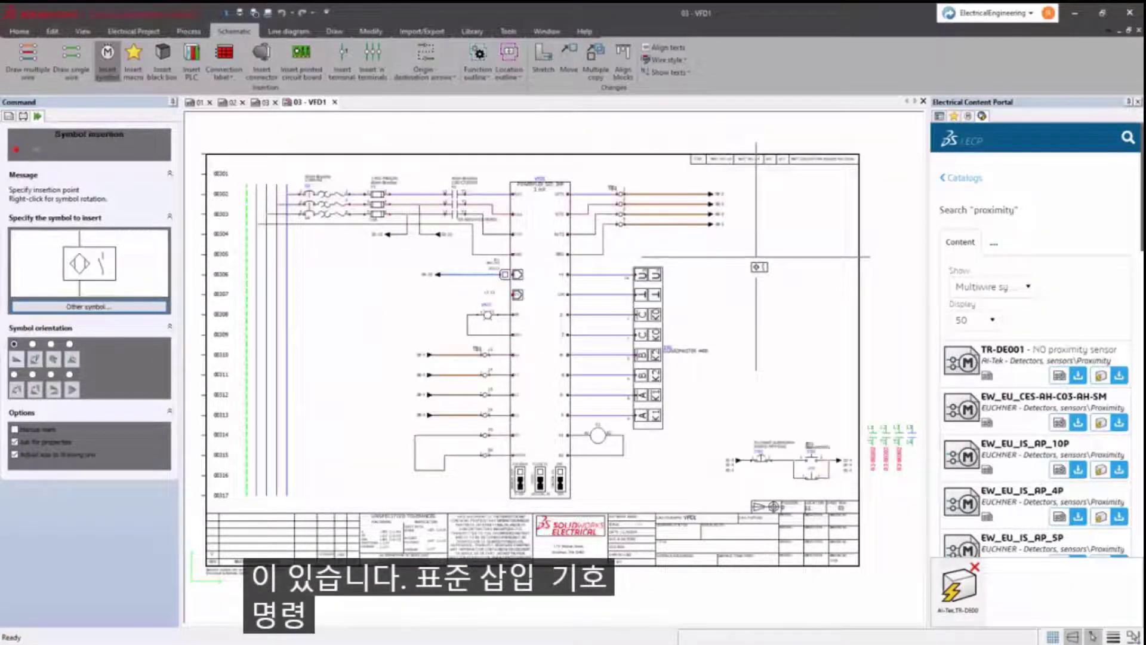
pyautogui.scroll(4, 404, 445)
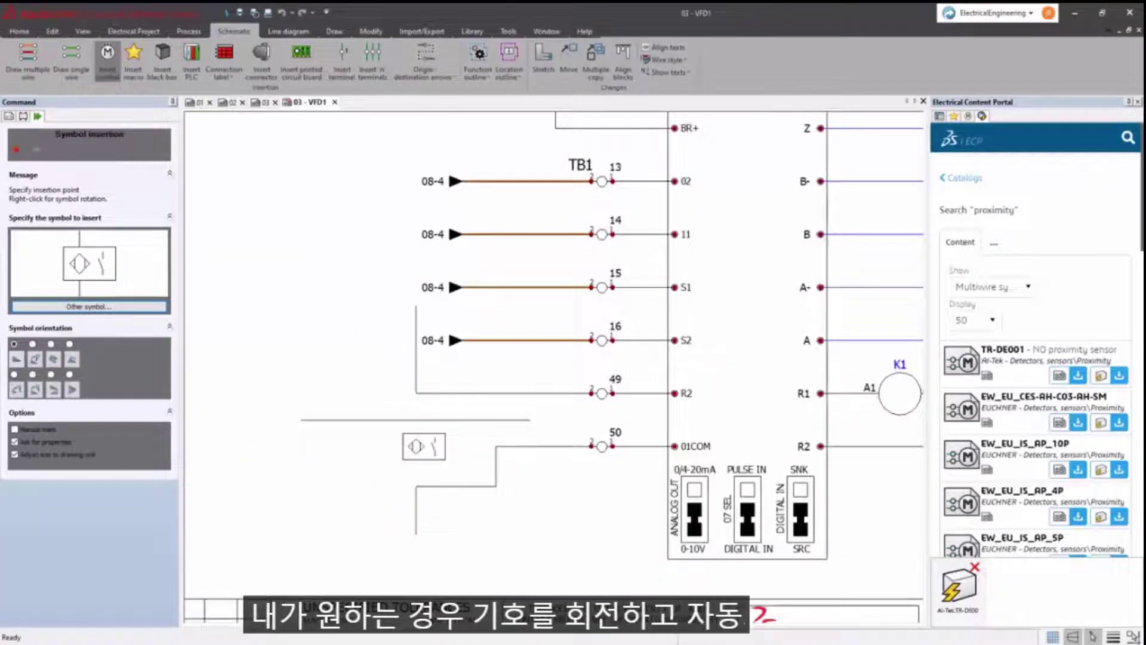
pyautogui.click(416, 446)
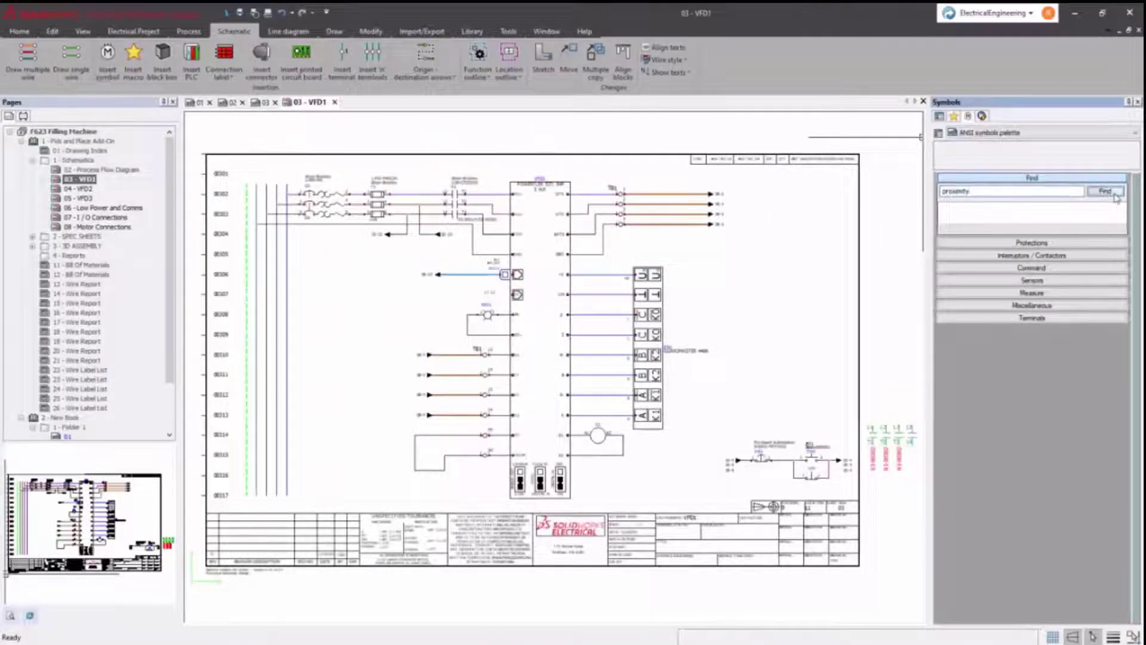
# - Search the palette for proximity sensors and accept sensor B1's symbol properties
pyautogui.click(1105, 191)
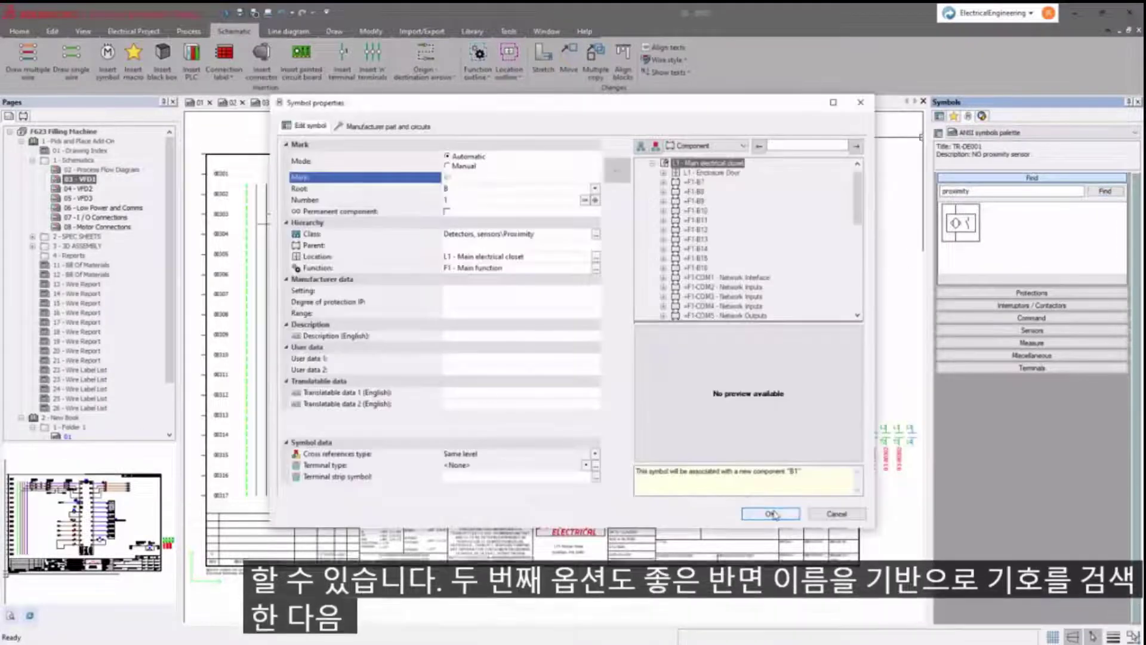
pyautogui.click(786, 516)
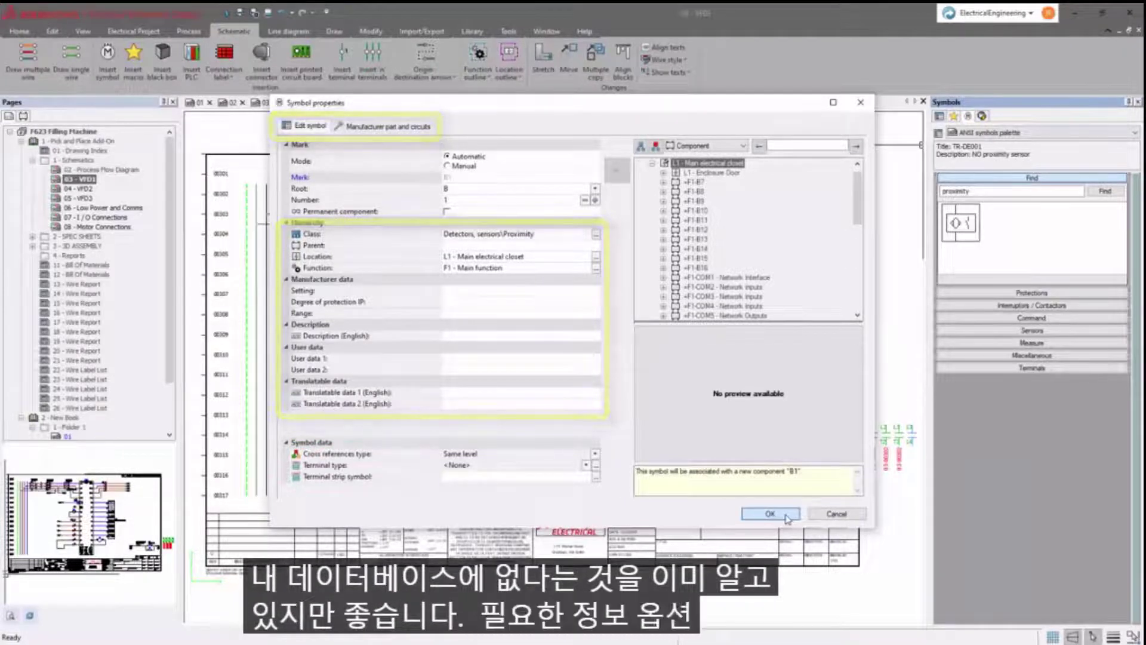
pyautogui.click(785, 516)
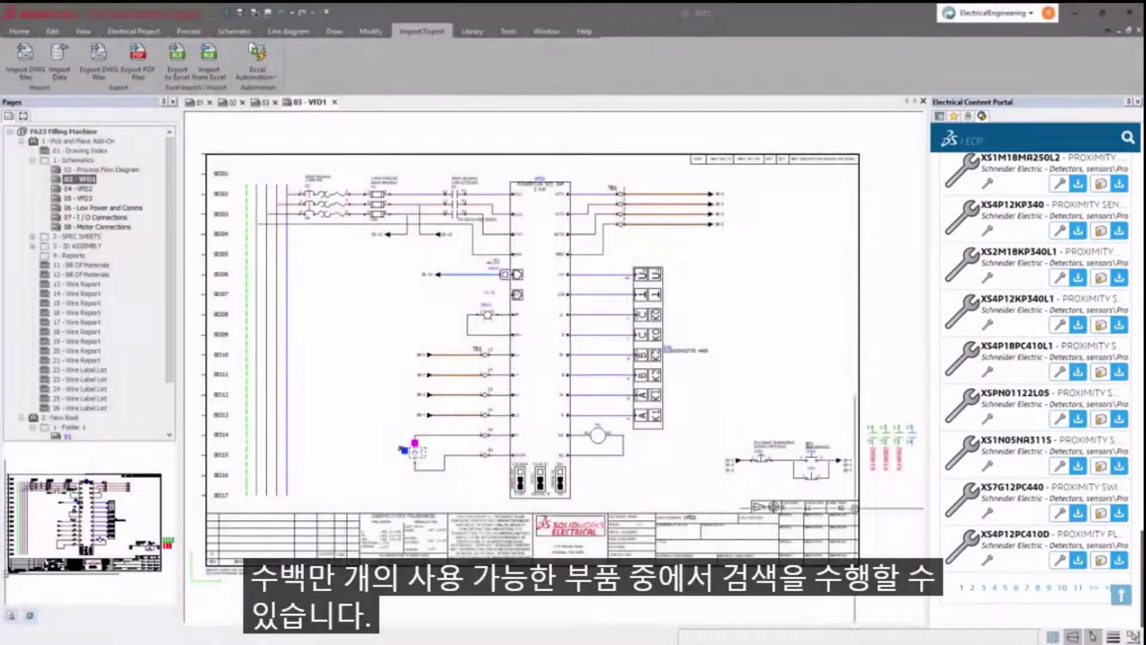
# - Import PHOENIX-QUINT.xlsx and step past data range, title rows and table definition to data comparison
pyautogui.click(59, 60)
pyautogui.click(803, 243)
pyautogui.click(540, 233)
pyautogui.doubleClick(540, 233)
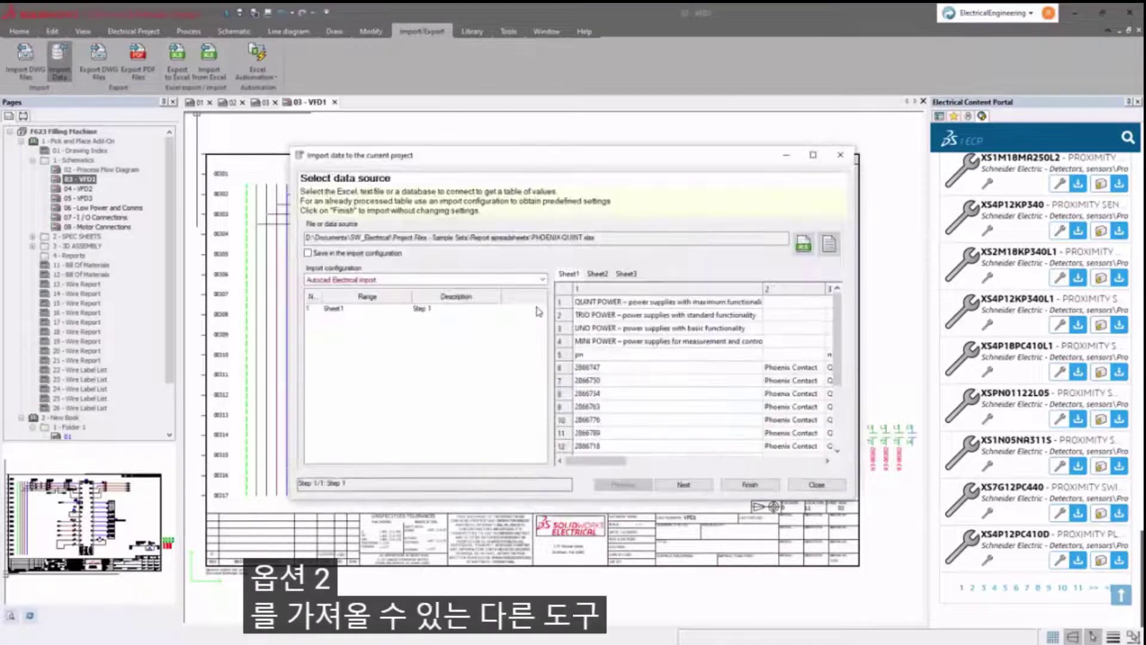
pyautogui.click(683, 484)
pyautogui.click(683, 484)
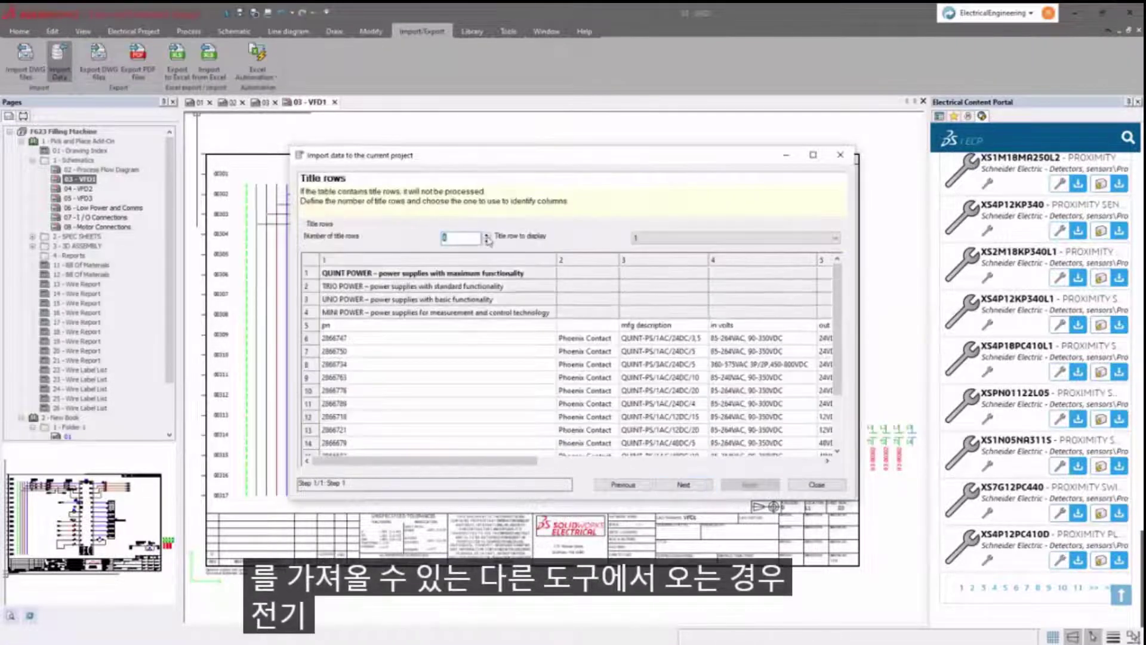
pyautogui.click(683, 484)
pyautogui.click(684, 484)
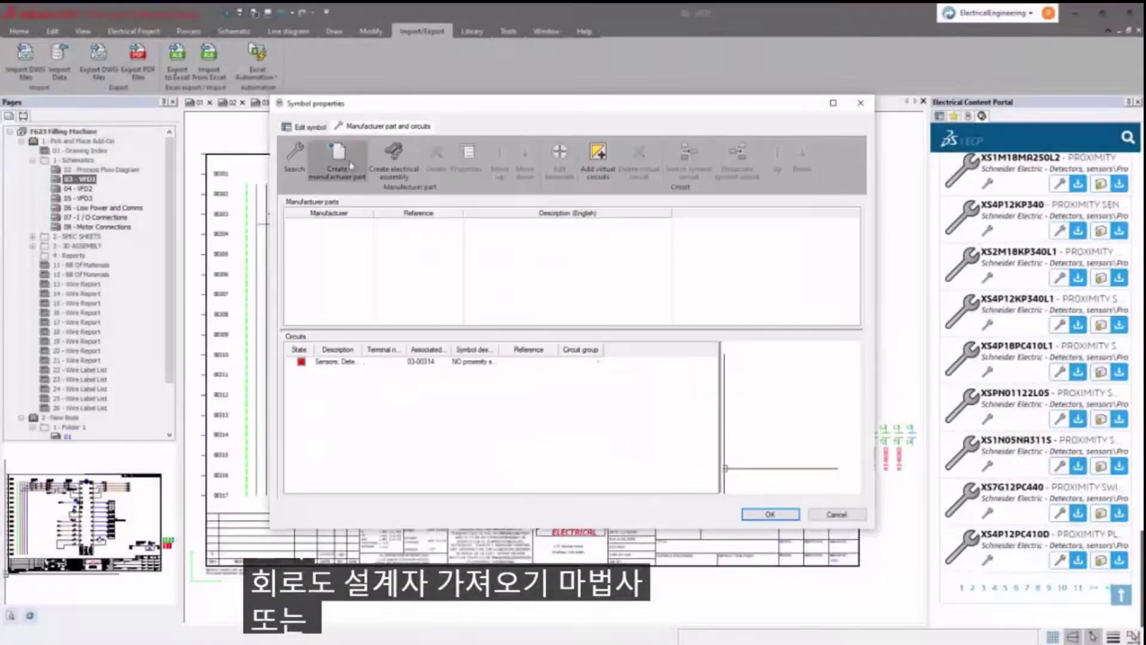
# - Create a manufacturer part: reference 'Part Number', manufacturer 'Manufacturer', supplier 'Supplier', stock number 12
pyautogui.click(337, 171)
pyautogui.click(601, 179)
pyautogui.write('Pa')
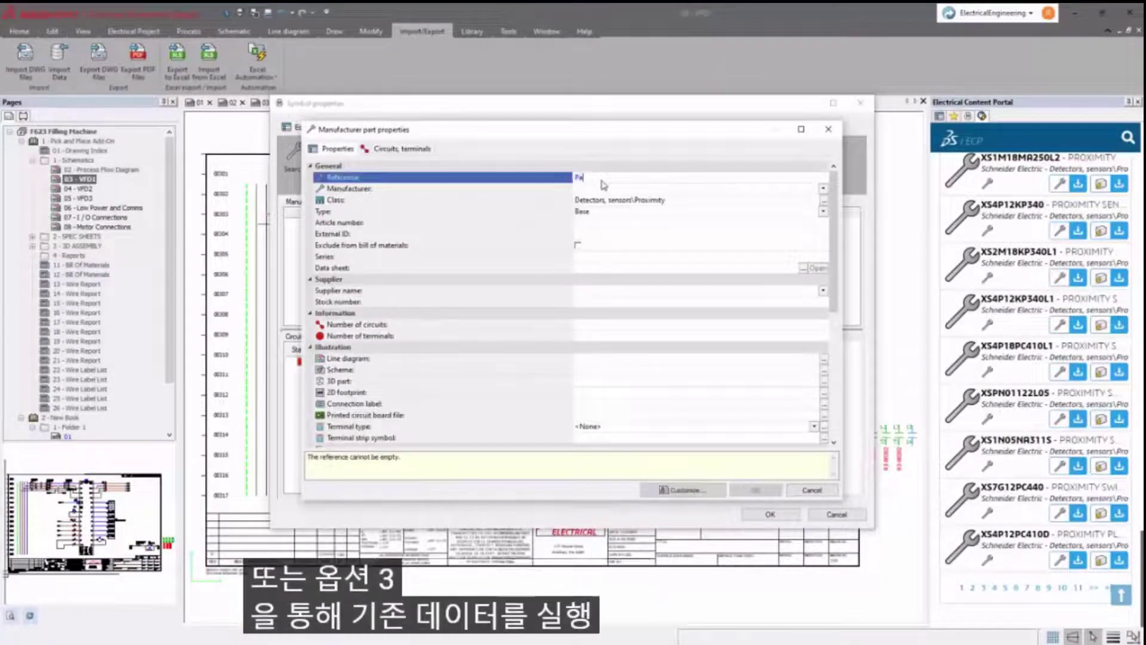
pyautogui.write('rt Number')
pyautogui.press('Return')
pyautogui.write('Manufacturer')
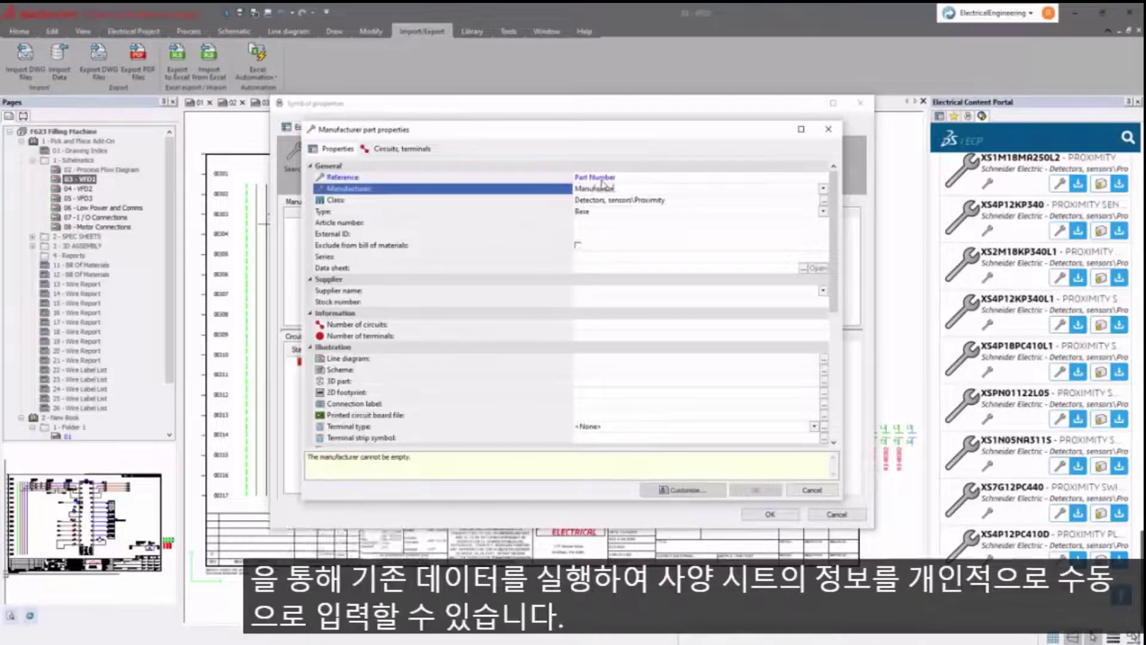
pyautogui.click(611, 291)
pyautogui.write('Supplier')
pyautogui.click(596, 303)
pyautogui.write('12345')
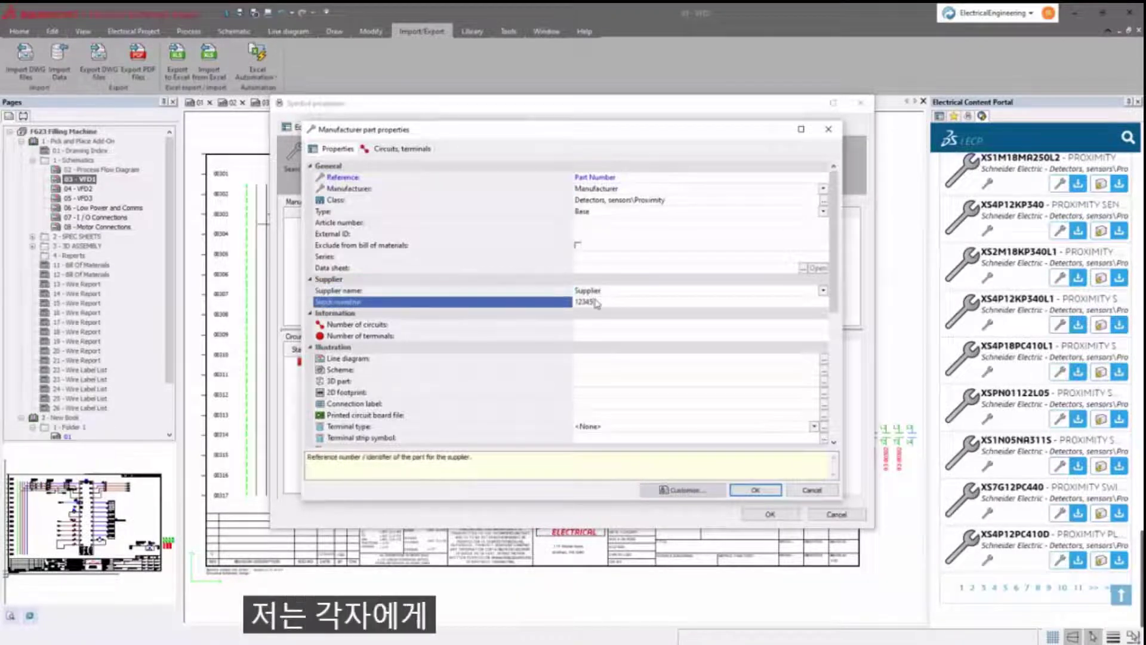
# - Set the part's terminal marks A and B, save it and assign it to the proximity sensor
pyautogui.click(397, 148)
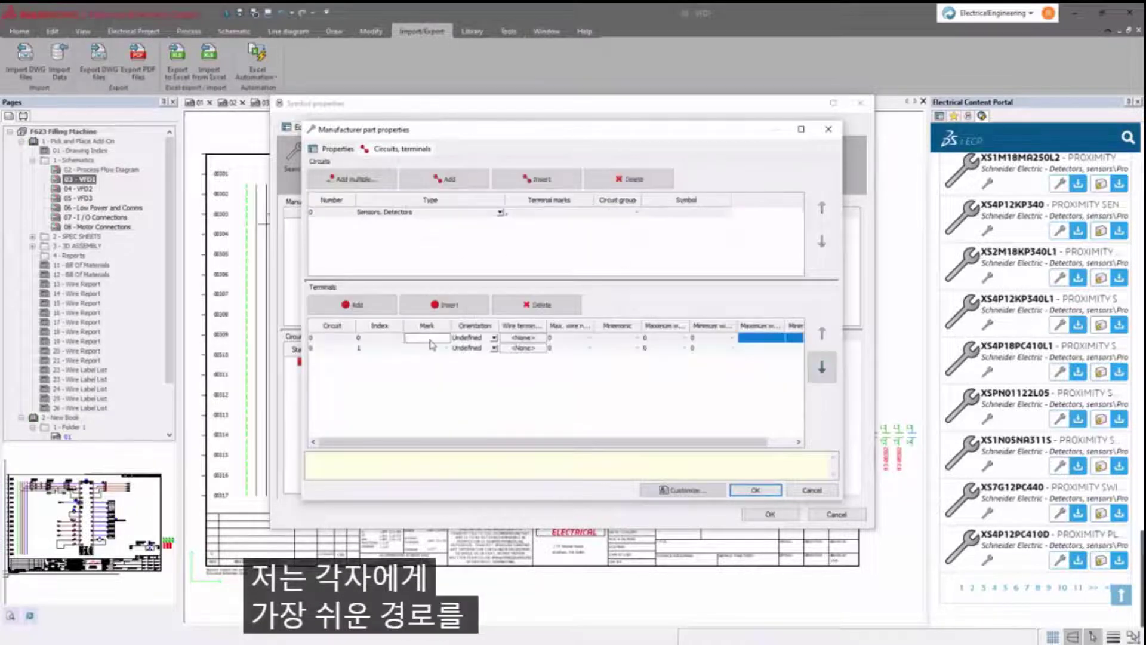
pyautogui.click(428, 347)
pyautogui.click(439, 380)
pyautogui.click(754, 491)
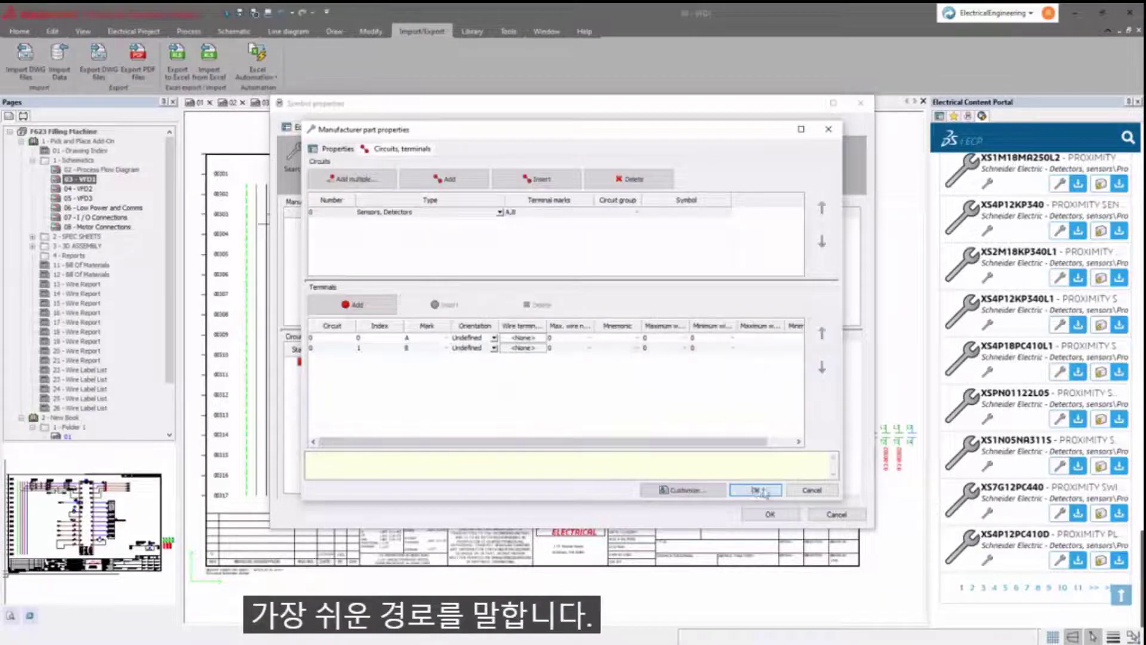
pyautogui.click(649, 328)
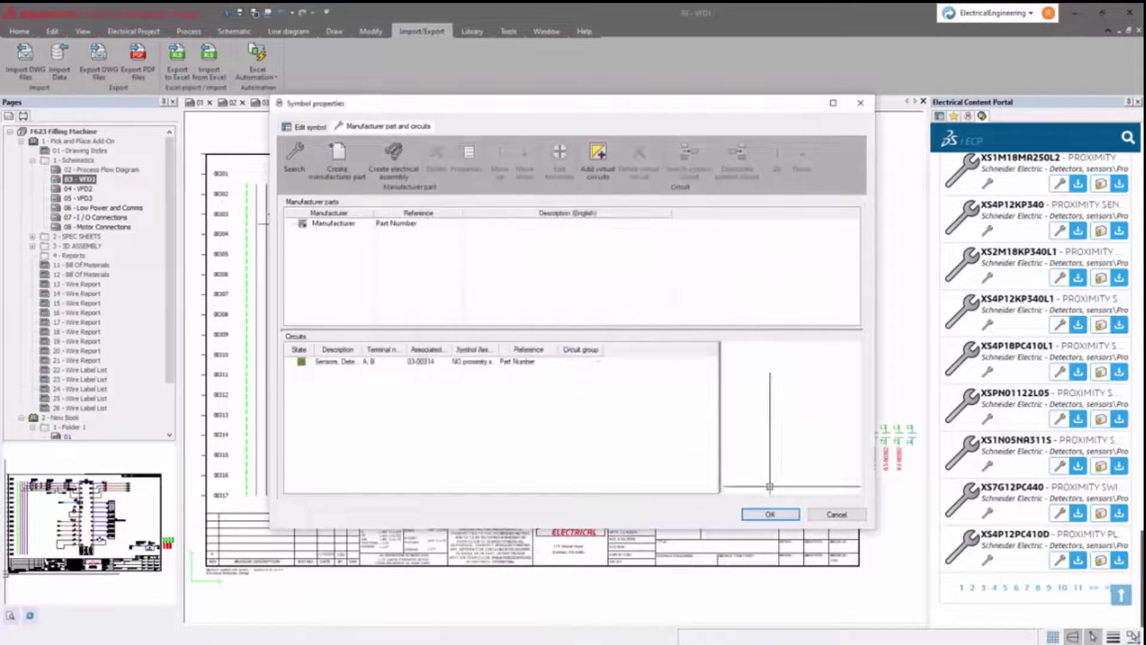
pyautogui.click(769, 513)
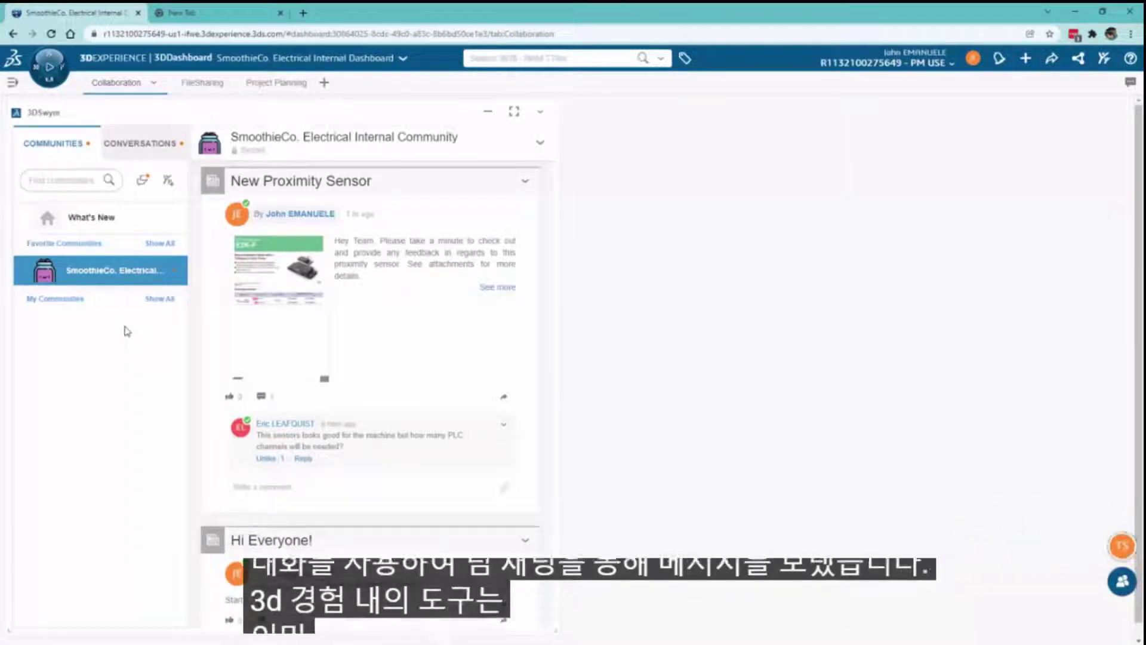
pyautogui.click(139, 143)
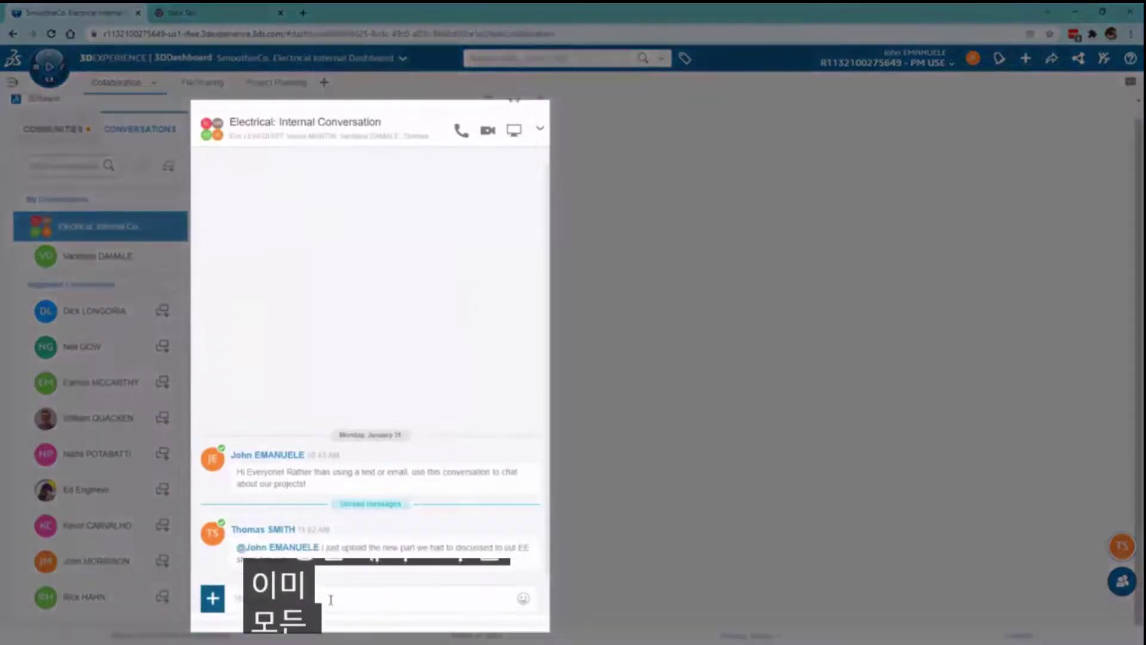
pyautogui.click(468, 598)
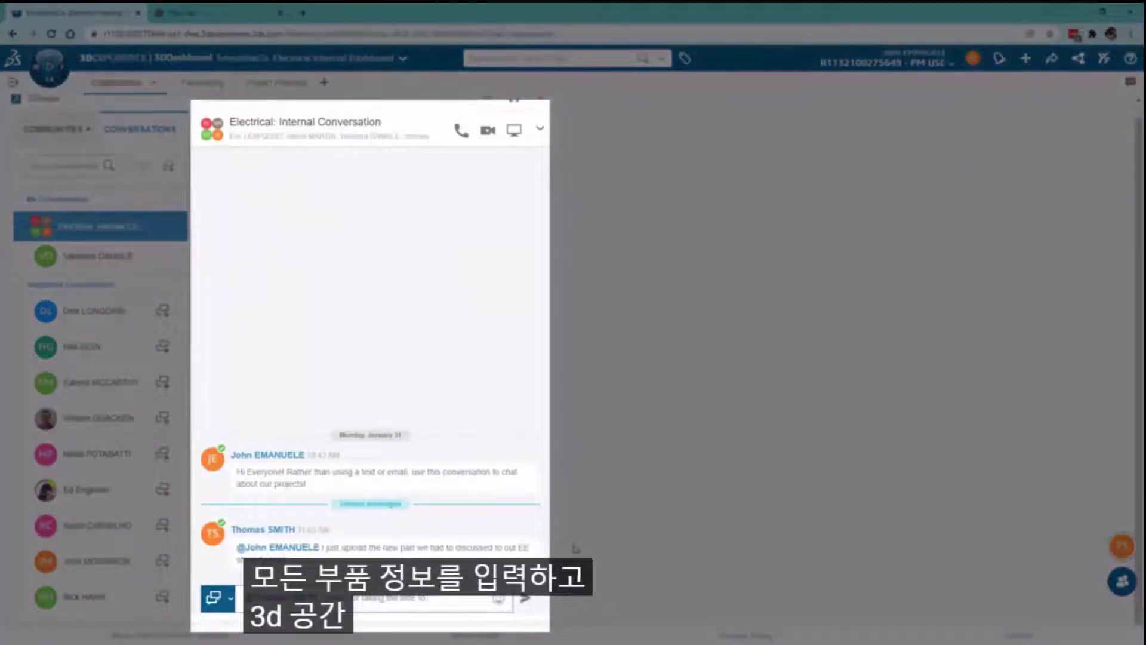
pyautogui.press('Return')
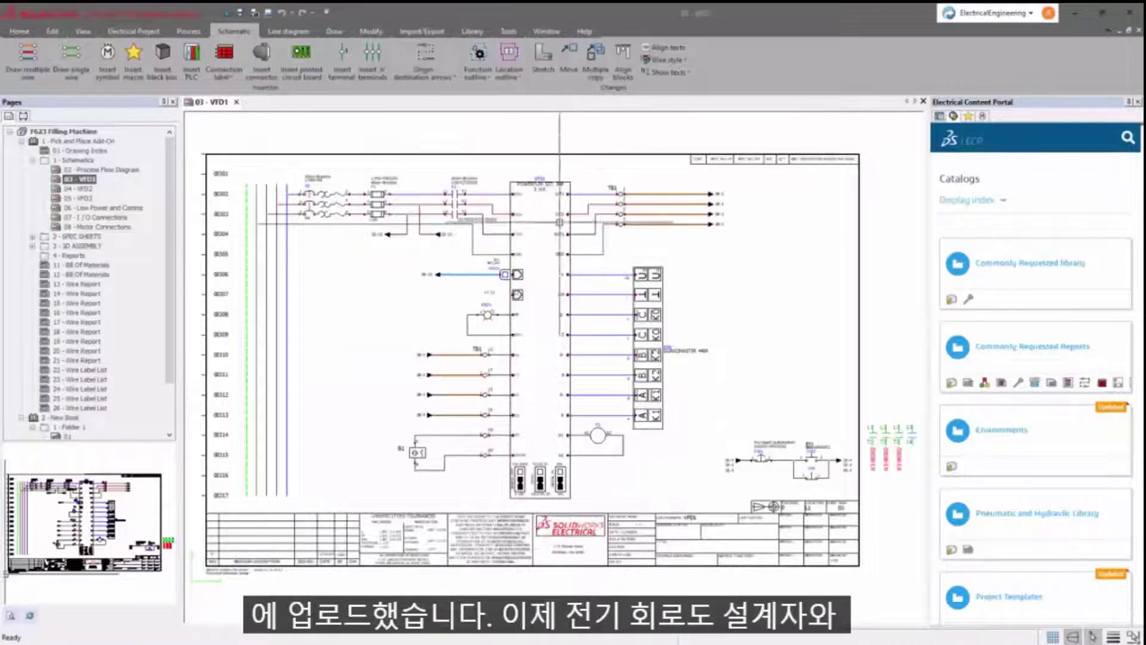
# - Load the Omron E2K-F10MC2 part from the server into Manufacturer part management
pyautogui.click(472, 31)
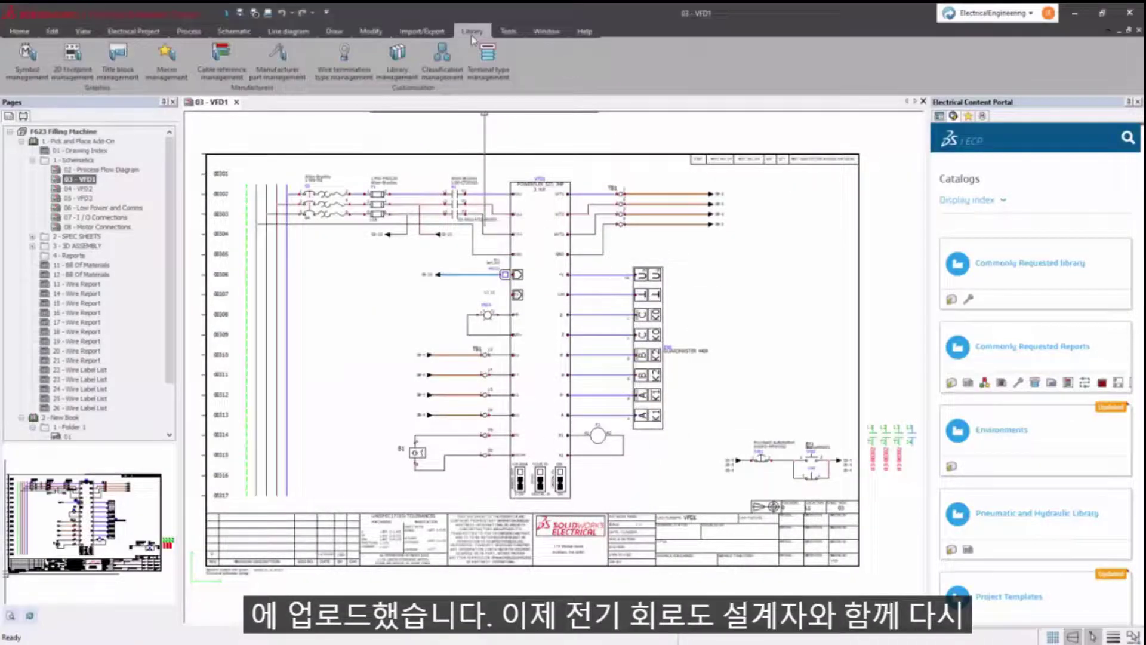
pyautogui.click(278, 69)
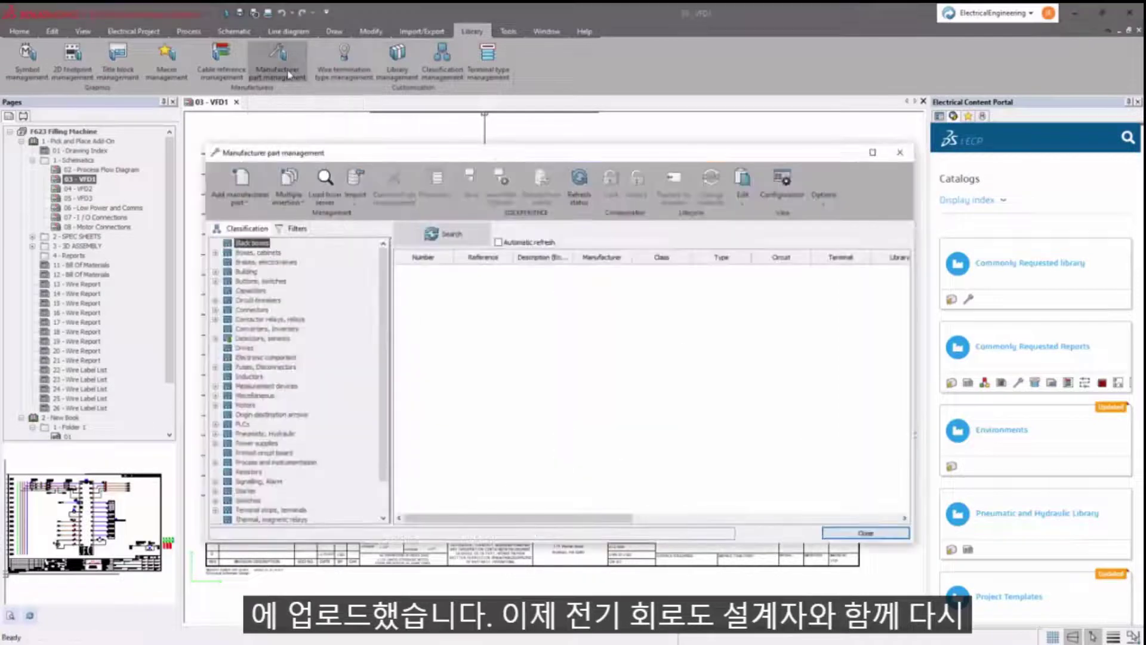
pyautogui.click(339, 208)
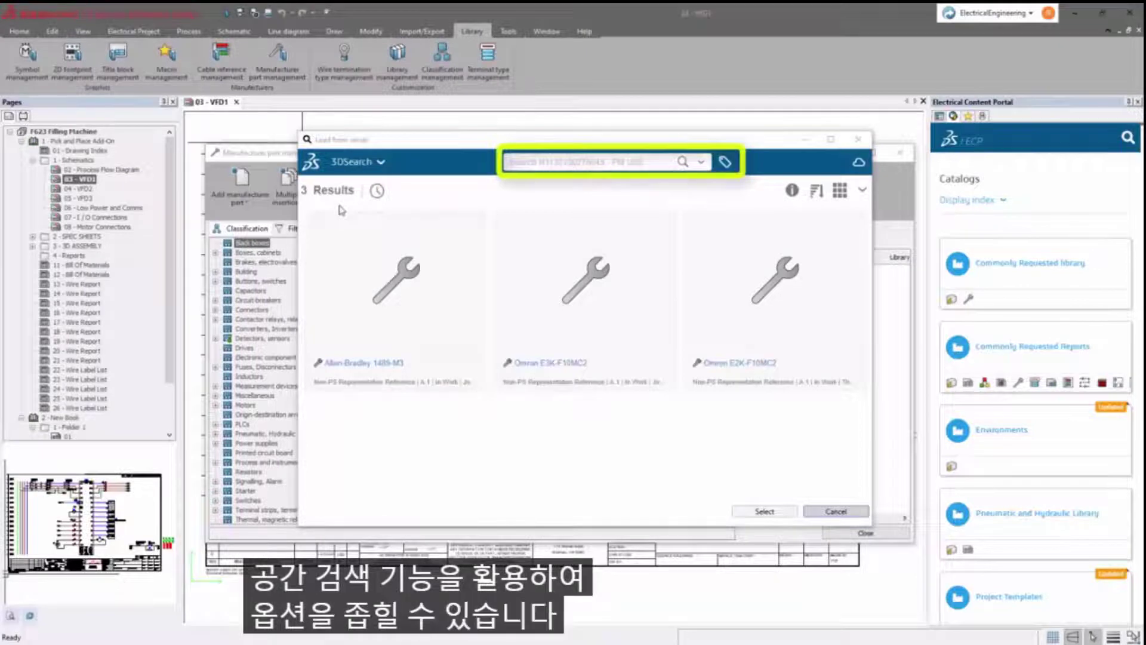
pyautogui.click(741, 227)
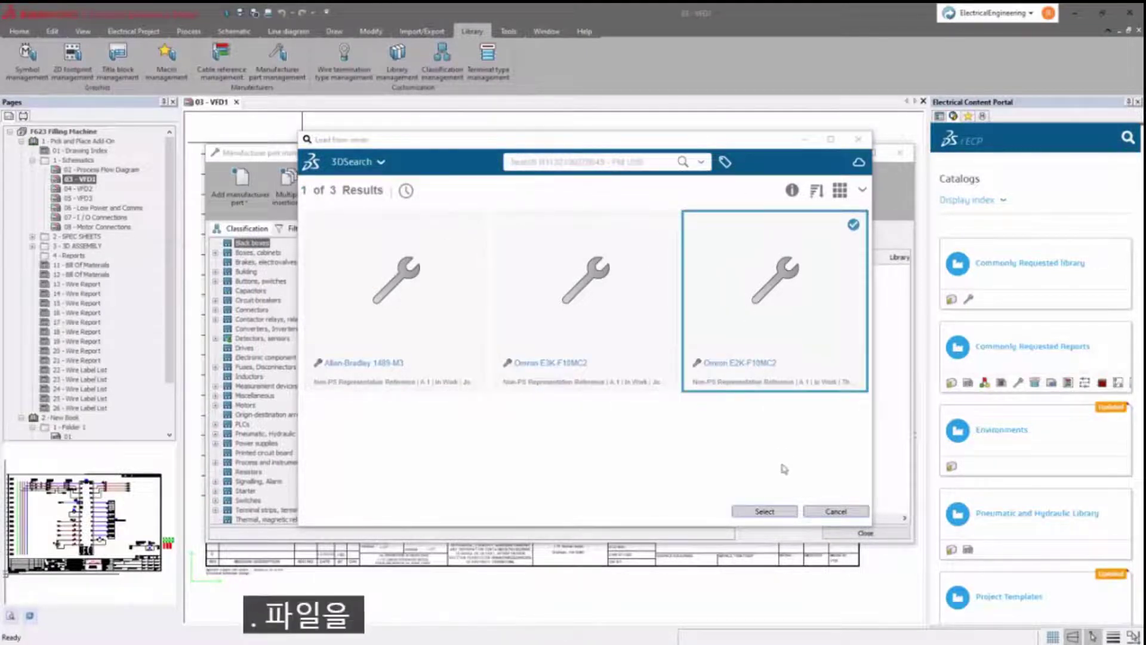
pyautogui.click(779, 512)
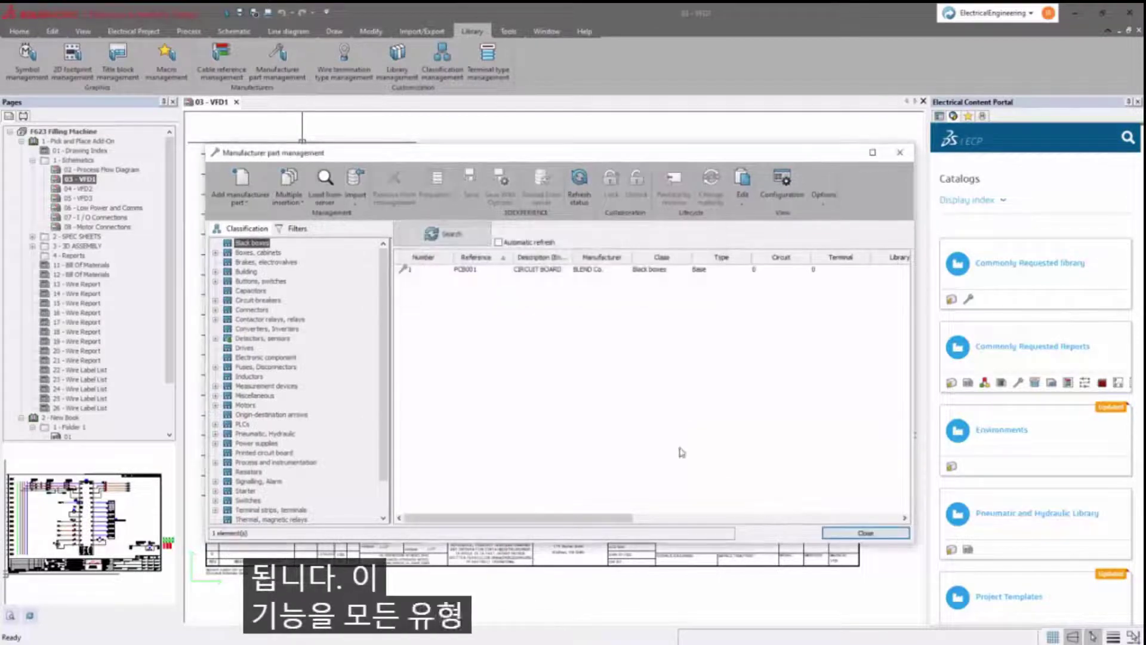
# - Check the new Omron part under Detectors, sensors, close the manager and show the Macros panel
pyautogui.click(284, 338)
pyautogui.click(443, 234)
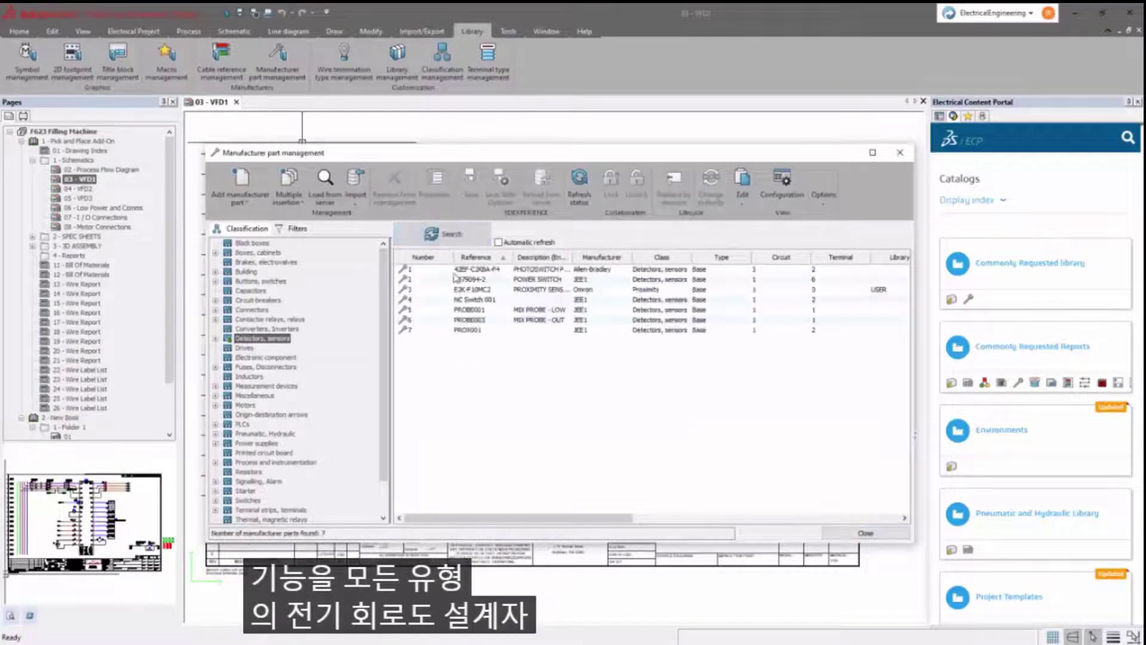
pyautogui.click(424, 290)
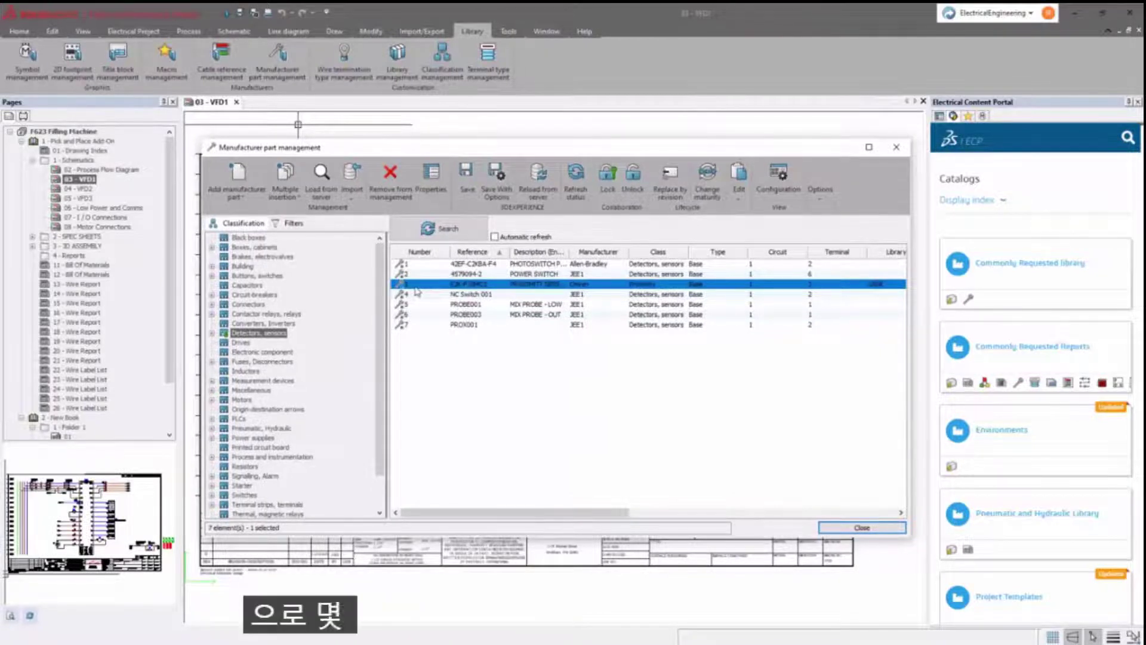
pyautogui.click(866, 527)
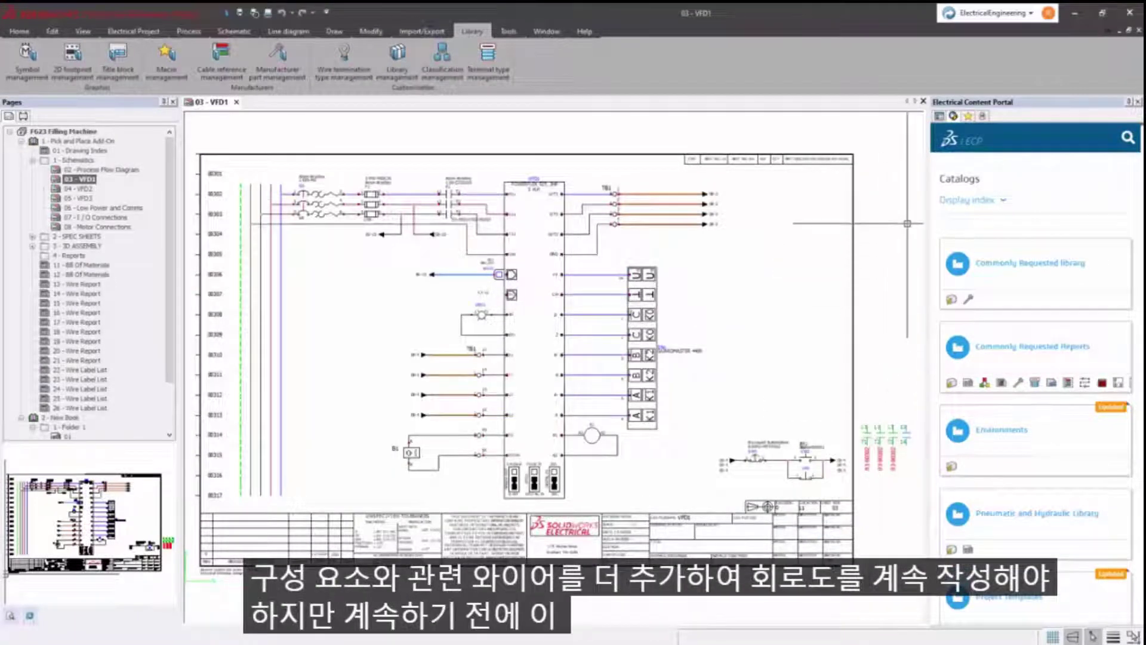
pyautogui.click(967, 117)
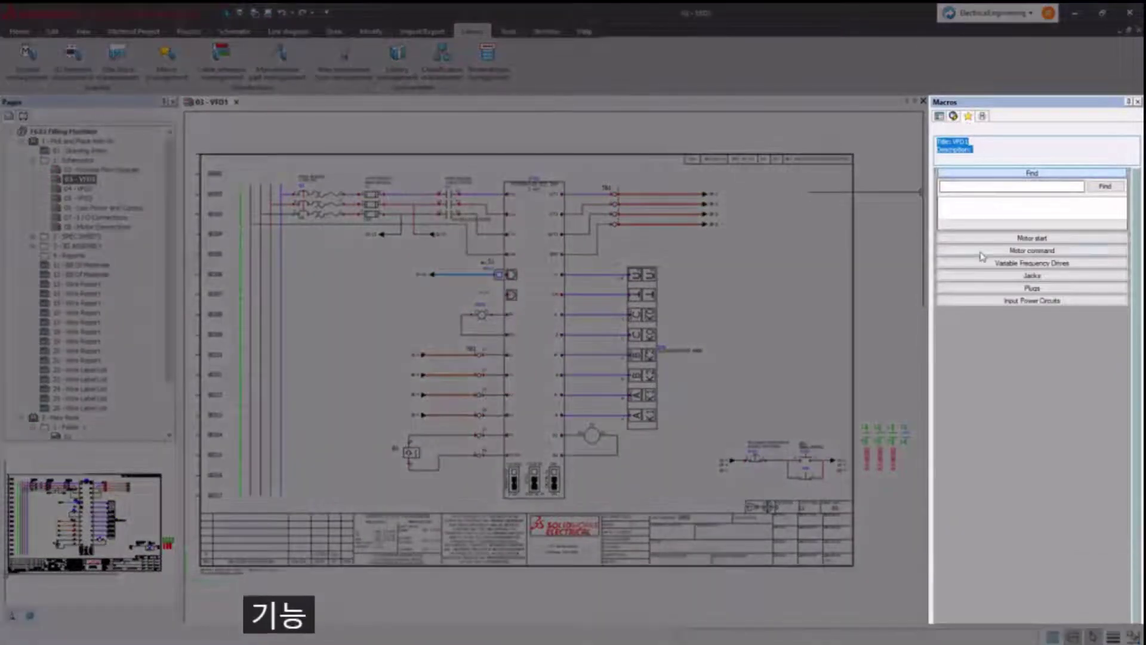
# - Save the selected VFD1 circuit as macro VFD_1, class Drawing automation, in the USER library
pyautogui.click(979, 264)
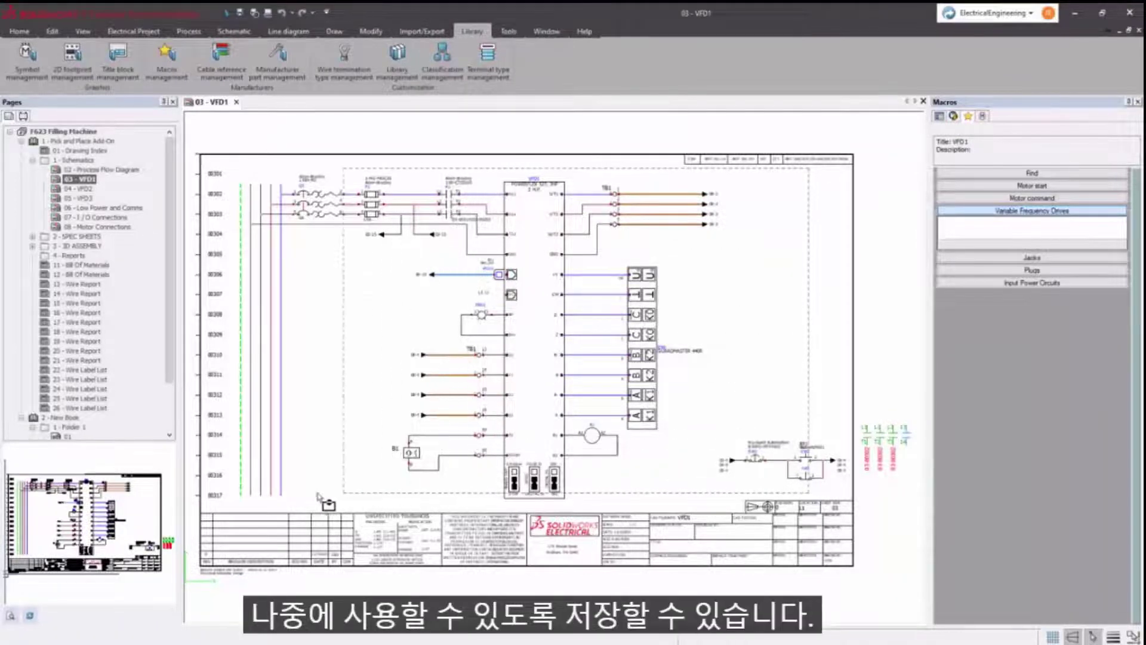
pyautogui.moveTo(310, 495); pyautogui.dragTo(305, 499)
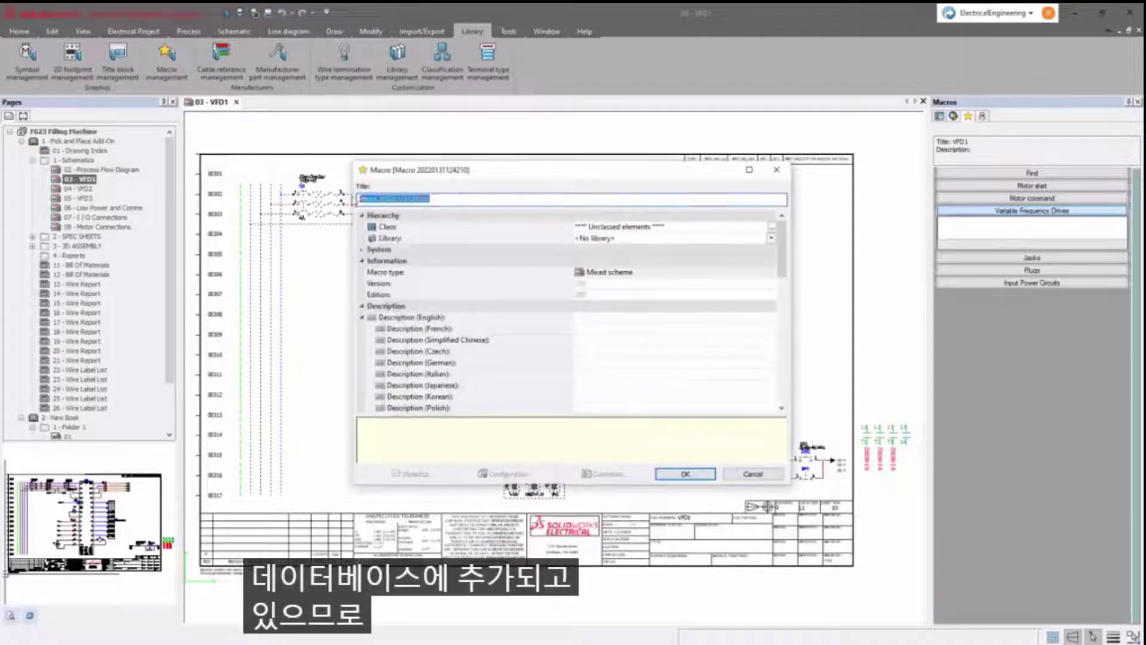
pyautogui.write('VFD_1')
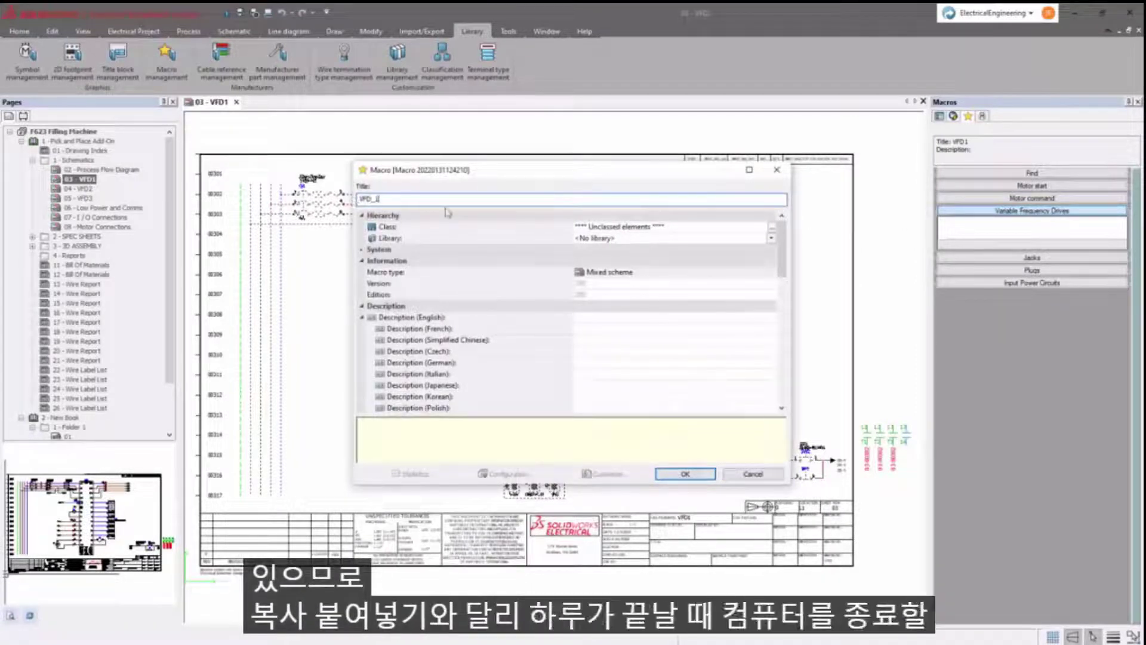
pyautogui.click(772, 227)
pyautogui.doubleClick(525, 227)
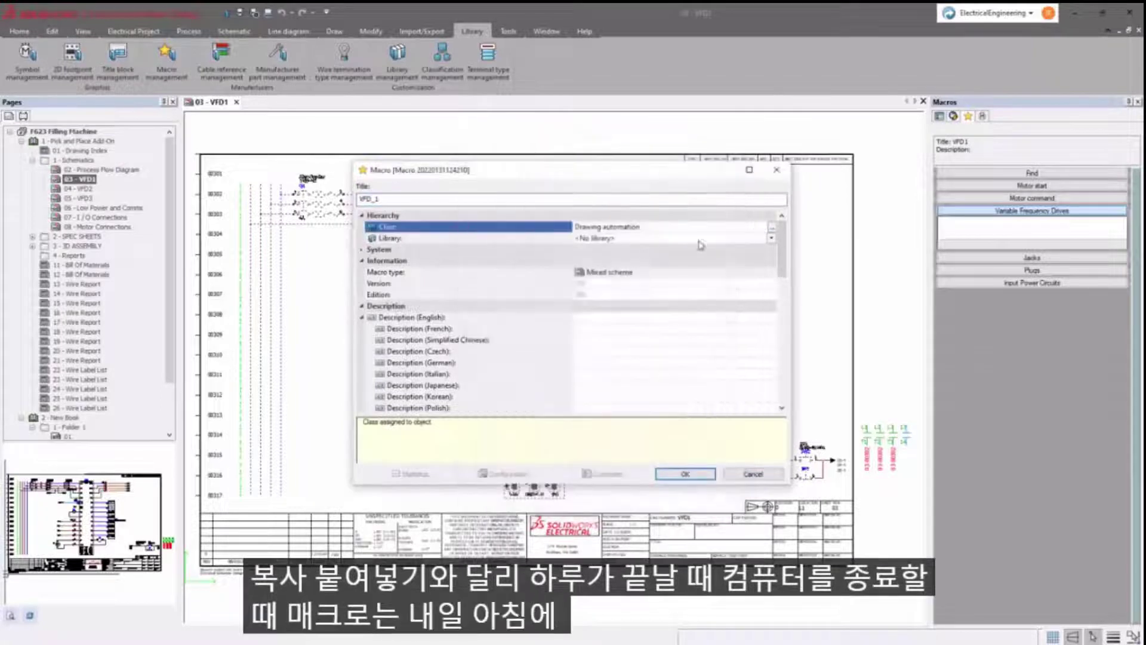
pyautogui.click(597, 238)
pyautogui.click(594, 314)
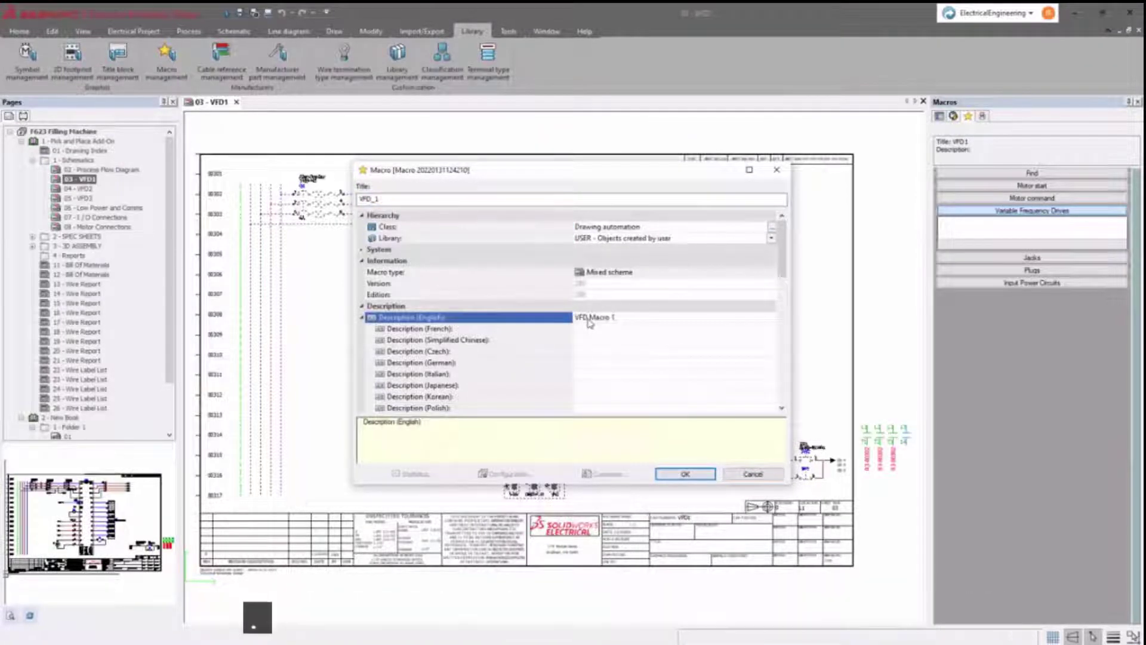
pyautogui.press('Return')
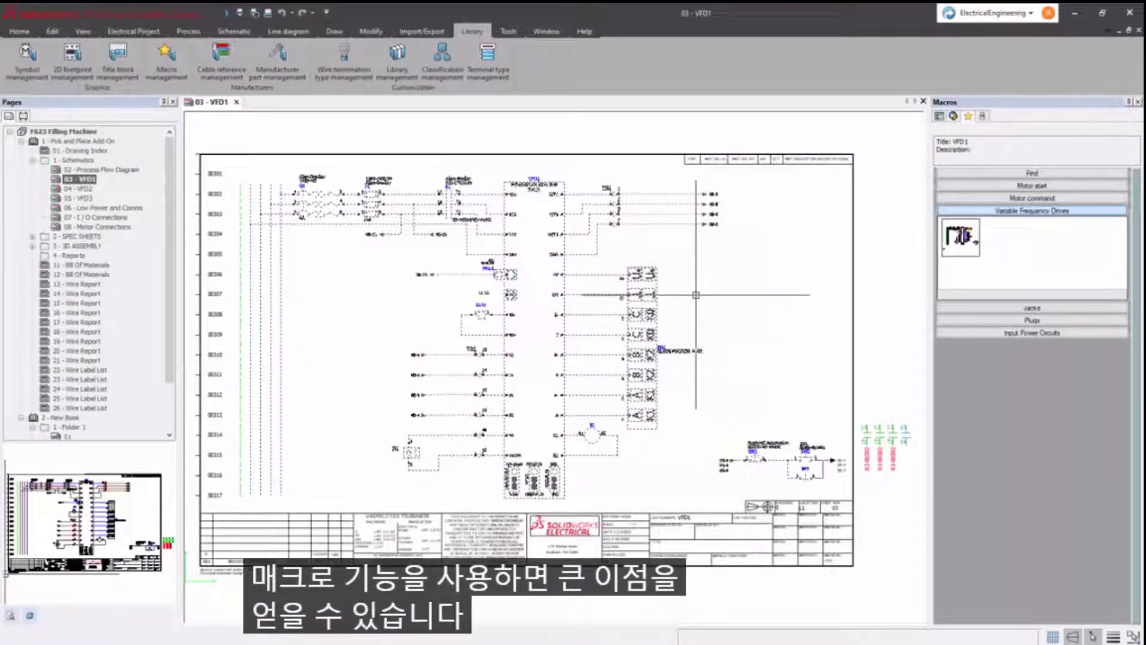
# - Save the lower-right circuit and the motor as Variable Frequency Drives macros
pyautogui.press('Escape')
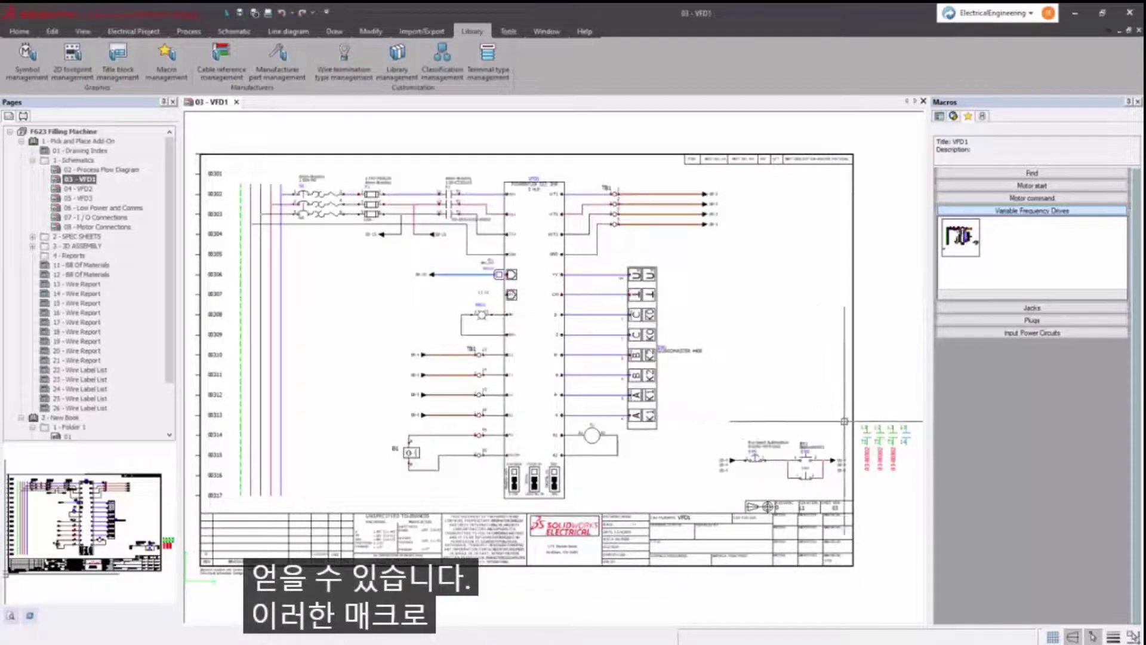
pyautogui.moveTo(718, 497); pyautogui.dragTo(719, 497)
pyautogui.moveTo(776, 462); pyautogui.dragTo(1014, 257)
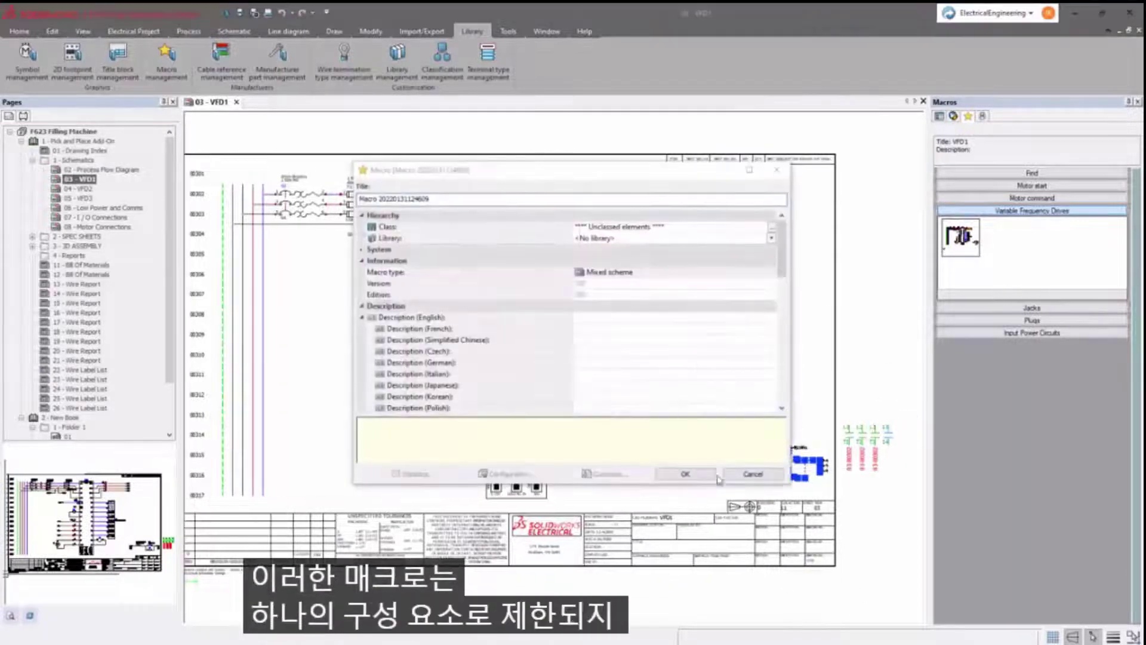
pyautogui.press('Return')
pyautogui.click(574, 435)
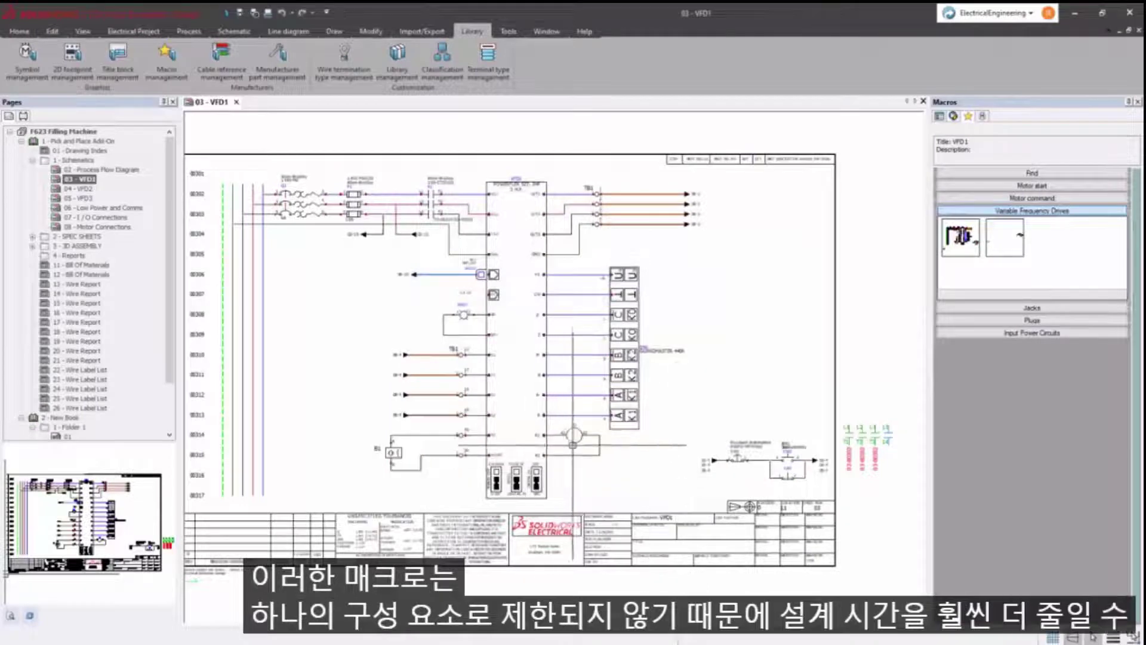
pyautogui.moveTo(1050, 294); pyautogui.dragTo(1051, 292)
pyautogui.press('Return')
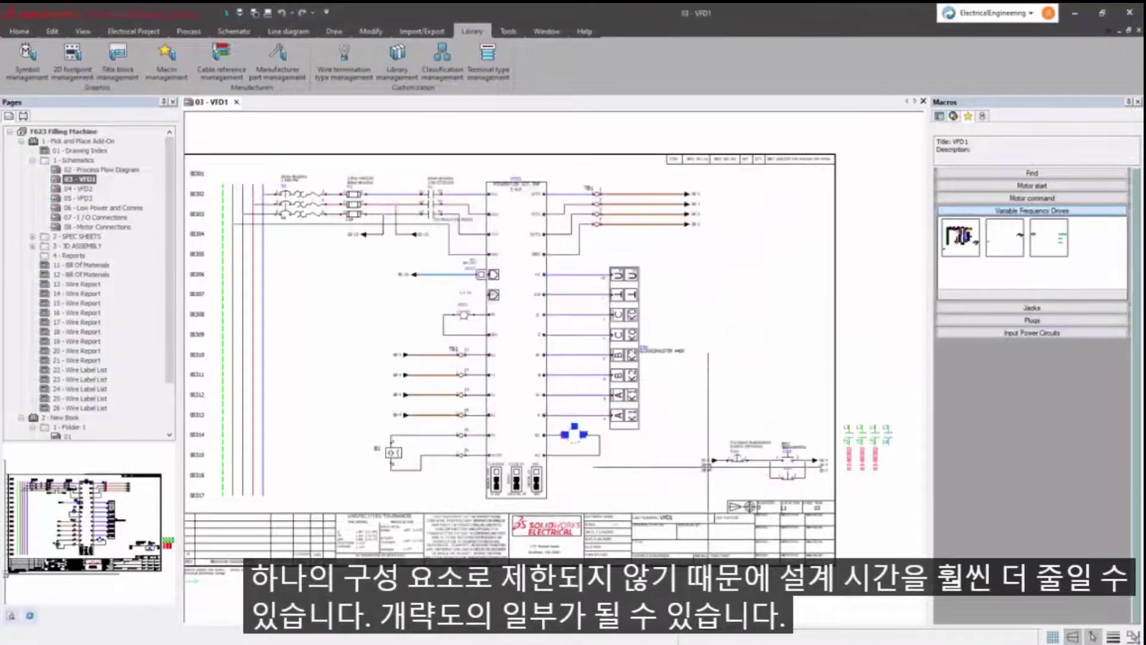
pyautogui.press('Escape')
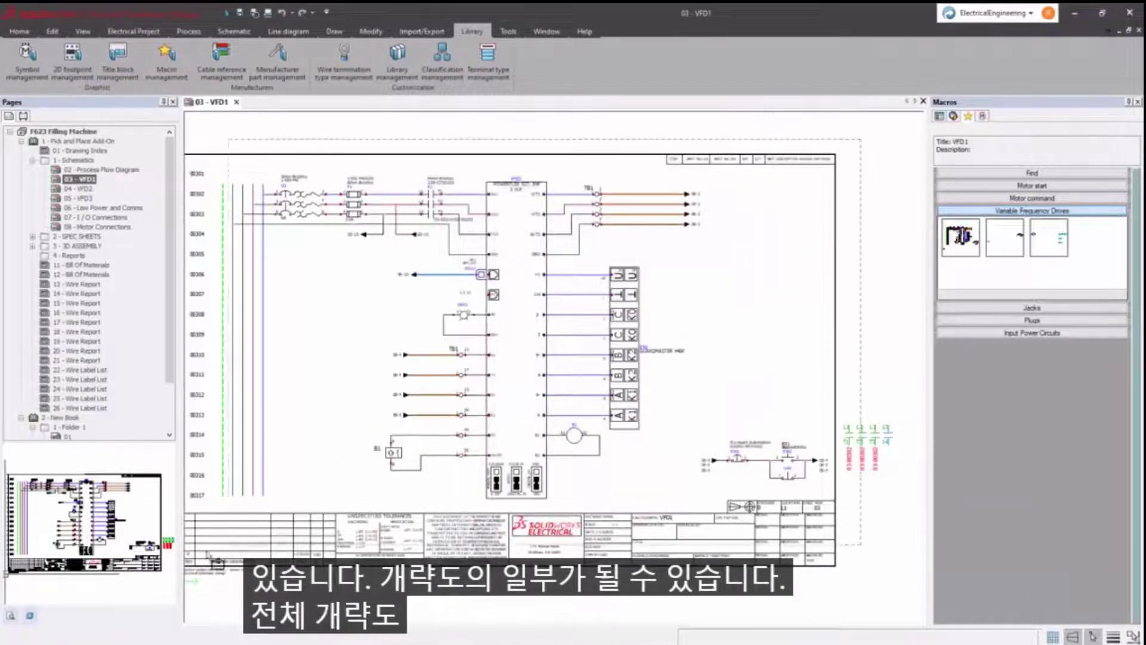
# - Save the whole VFD1 page as a macro, then bring up options for pages 03 - VFD1 to 05 - VFD3
pyautogui.hotkey('ctrl', 'a')
pyautogui.moveTo(388, 429); pyautogui.dragTo(1069, 262)
pyautogui.click(682, 477)
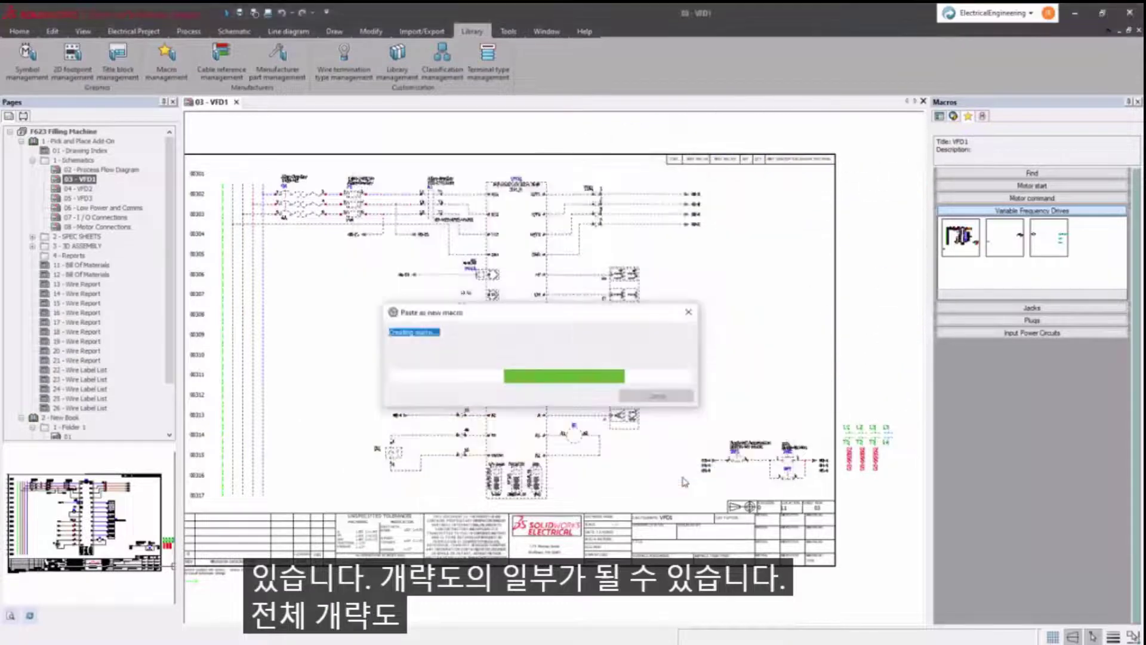
pyautogui.keyDown('shift'); pyautogui.click(83, 198); pyautogui.keyUp('shift')
pyautogui.rightClick(83, 198)
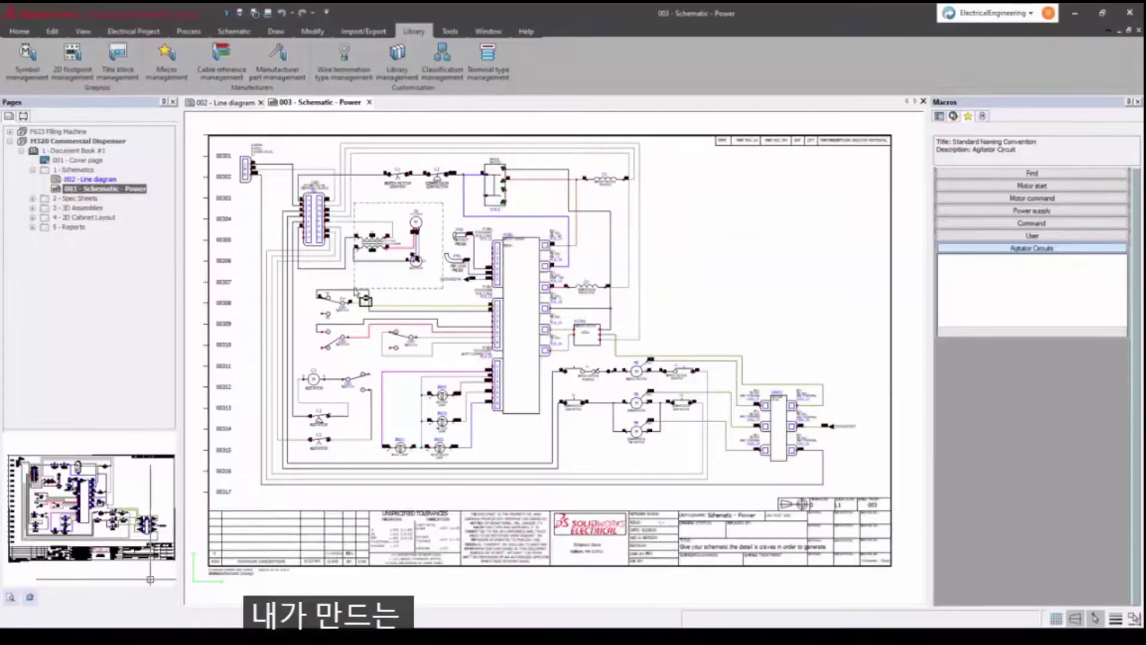
# - Save the transformer components as Agitator Circuits macro 'Standard Naming Convention1'
pyautogui.moveTo(331, 206); pyautogui.dragTo(466, 287)
pyautogui.moveTo(382, 238); pyautogui.dragTo(982, 305)
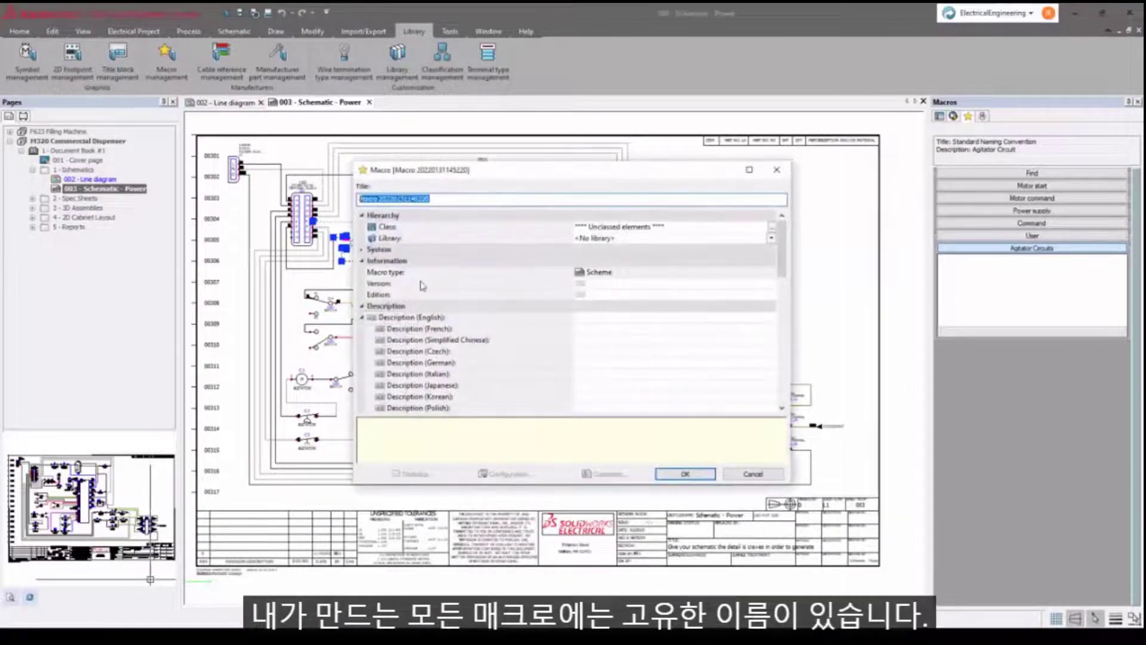
pyautogui.write('Standard Naming Convention1')
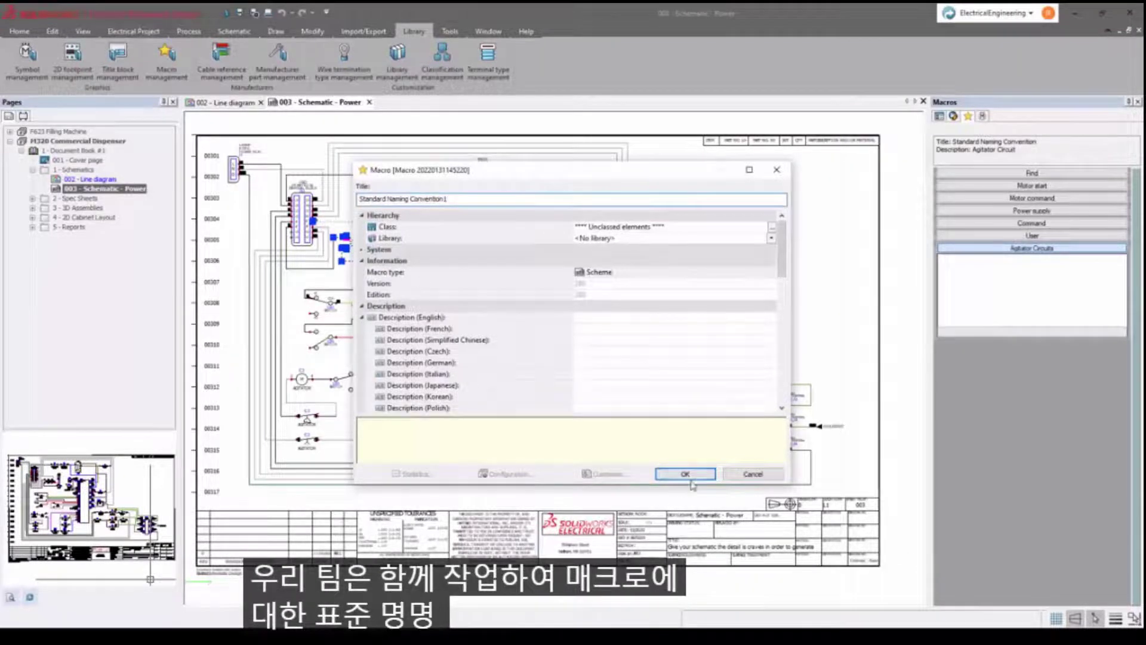
pyautogui.press('Return')
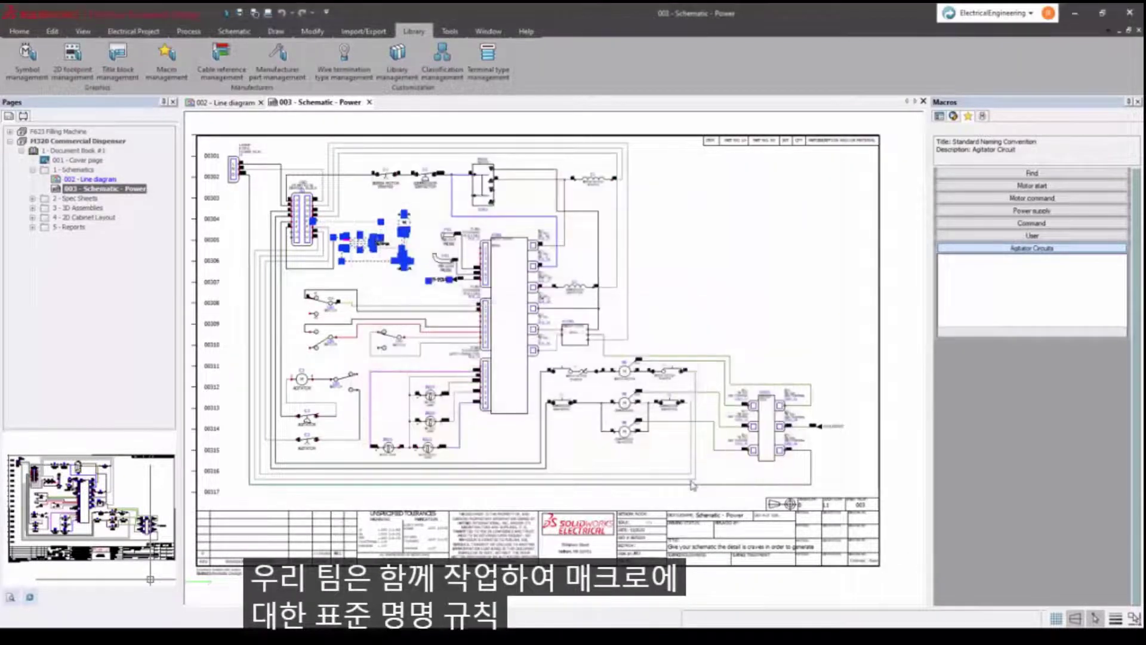
# - Review the saved macros in Macro management, then close it
pyautogui.click(167, 66)
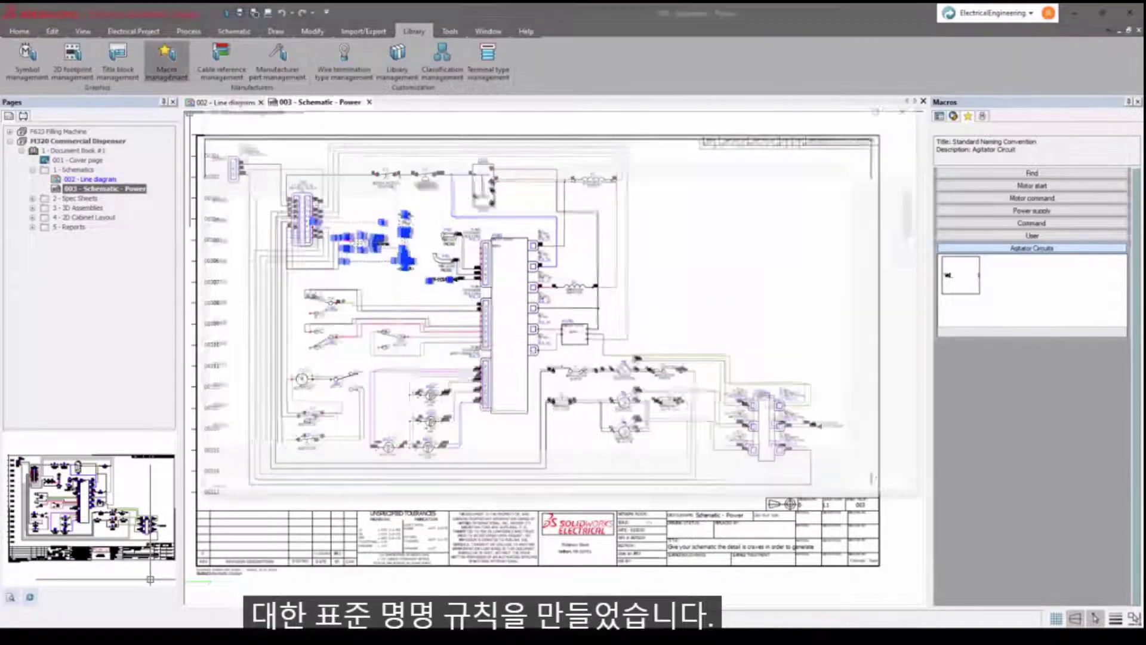
pyautogui.scroll(-3, 916, 263)
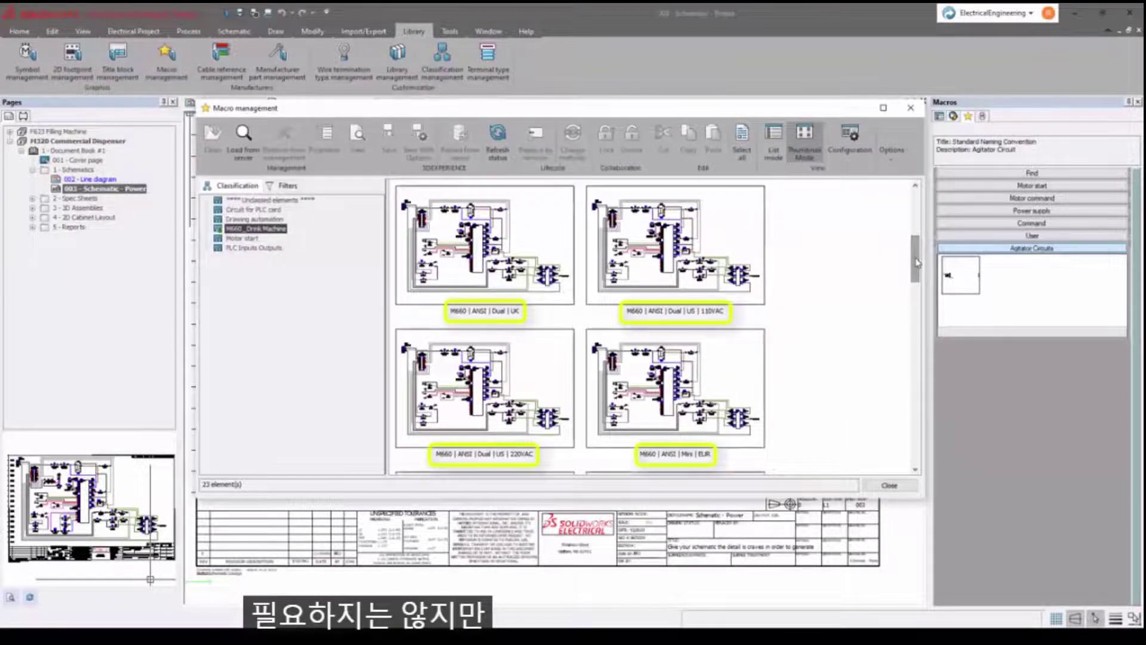
pyautogui.click(898, 486)
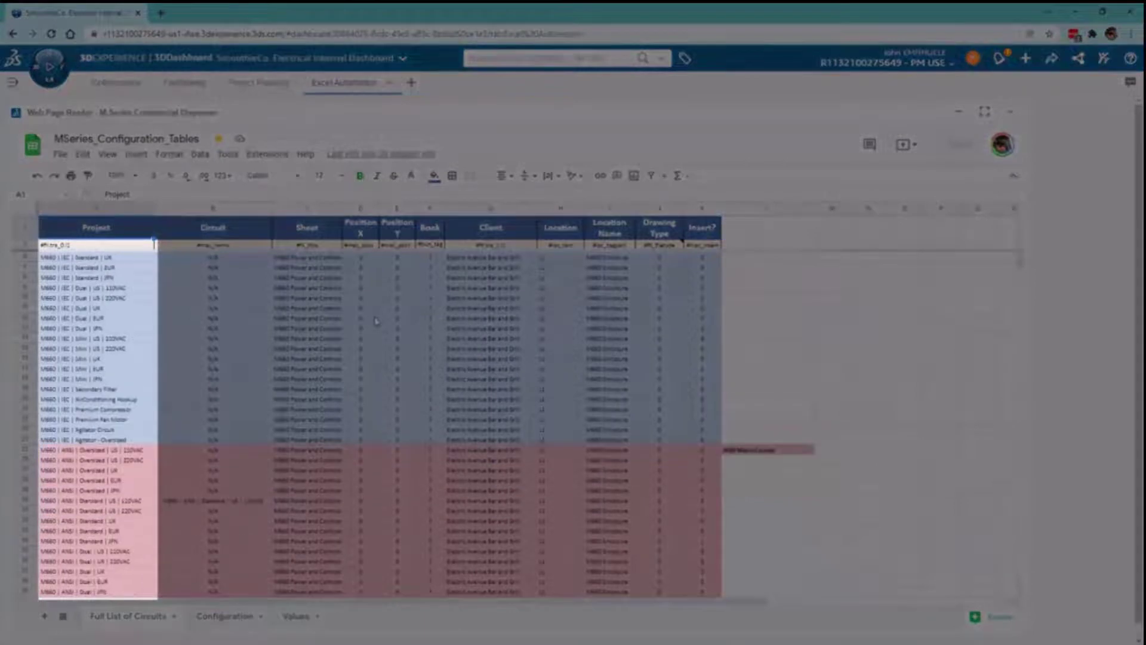
pyautogui.scroll(-3, 376, 321)
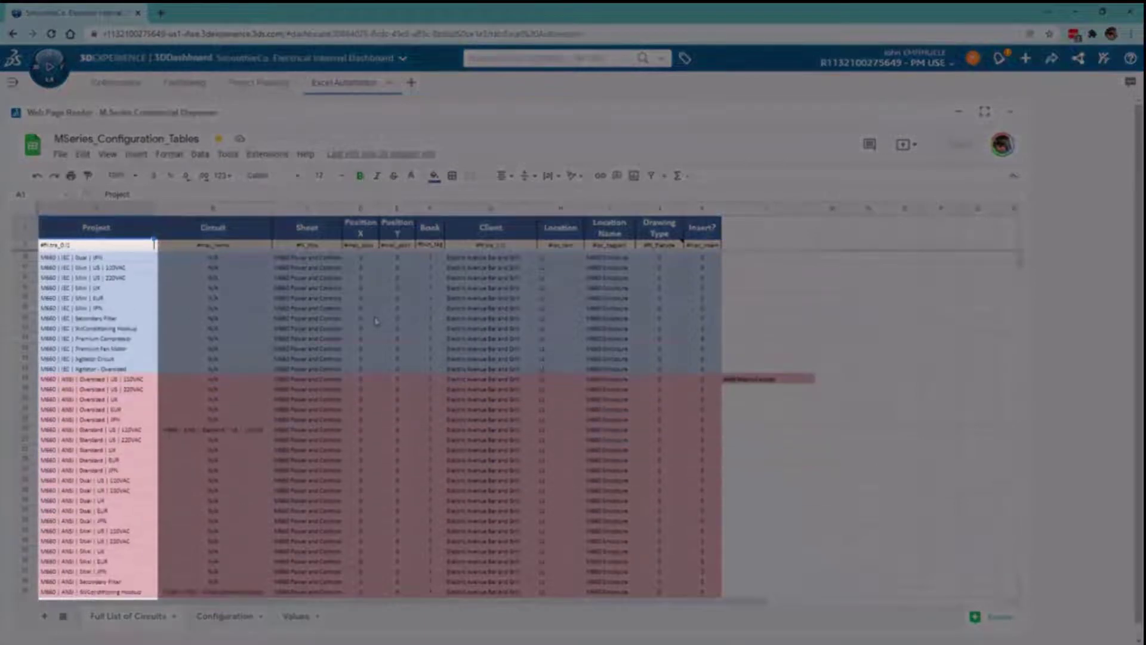
pyautogui.scroll(-7, 376, 321)
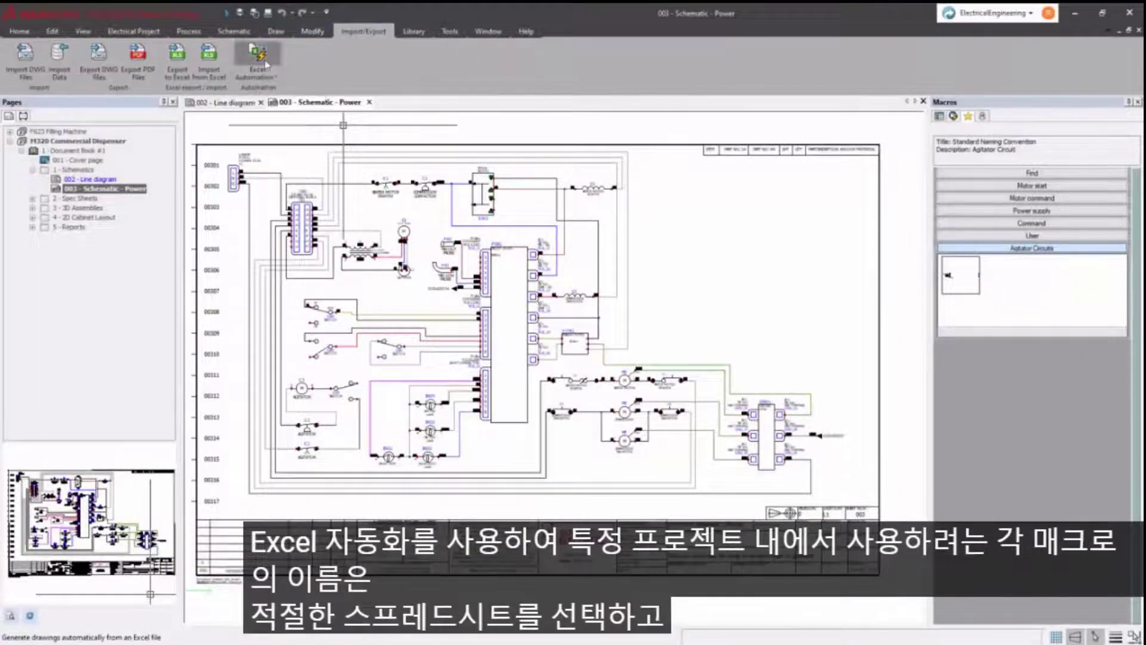
# - Run Excel Automation on the M660_Configuration_Tables RevA spreadsheet to generate pages
pyautogui.click(259, 55)
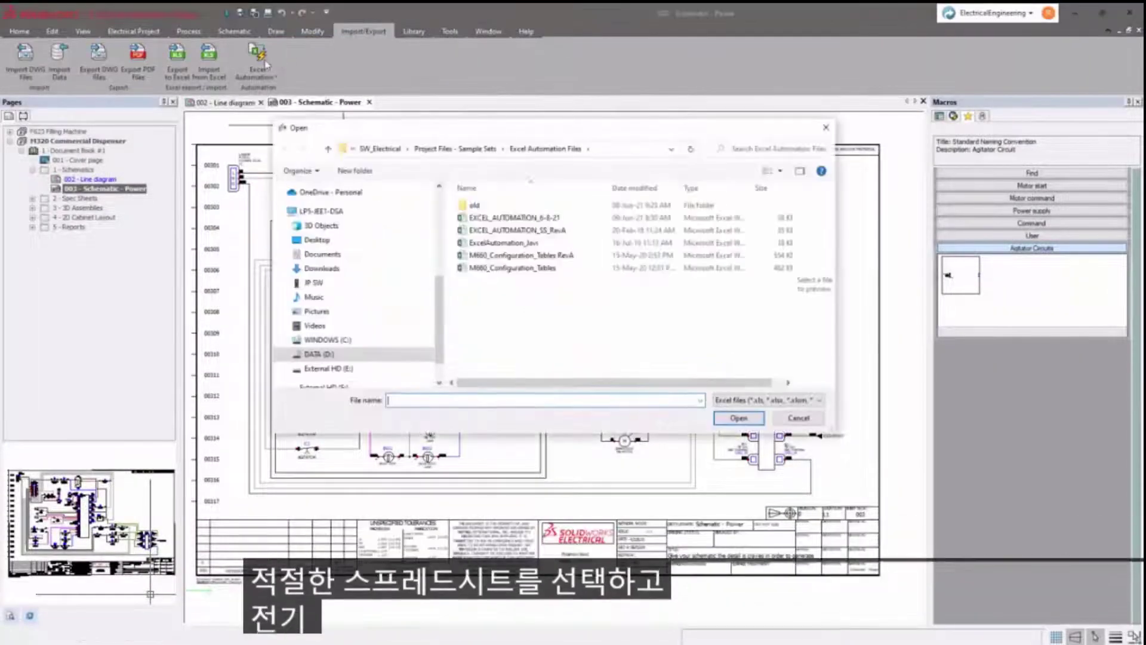
pyautogui.click(517, 257)
pyautogui.click(738, 418)
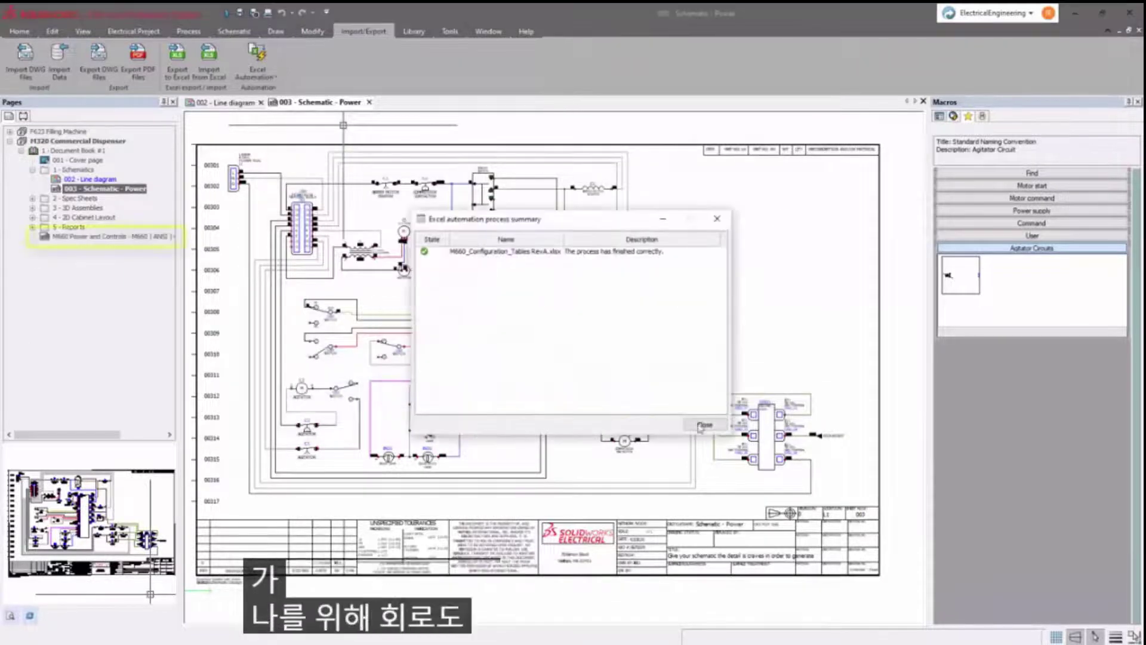
pyautogui.click(721, 417)
# - Open the new M660 Power and Controls page and pan across the schematic
pyautogui.doubleClick(113, 236)
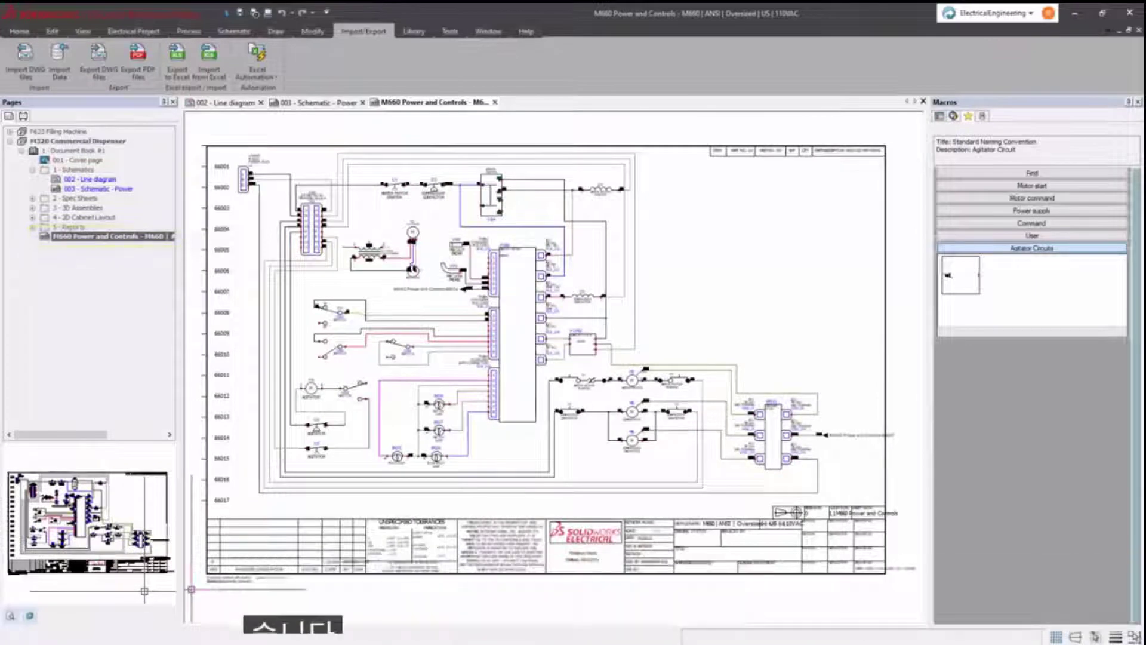
pyautogui.scroll(3, 587, 304)
pyautogui.moveTo(587, 305); pyautogui.dragTo(361, 263, button='middle')
pyautogui.scroll(-5, 394, 261)
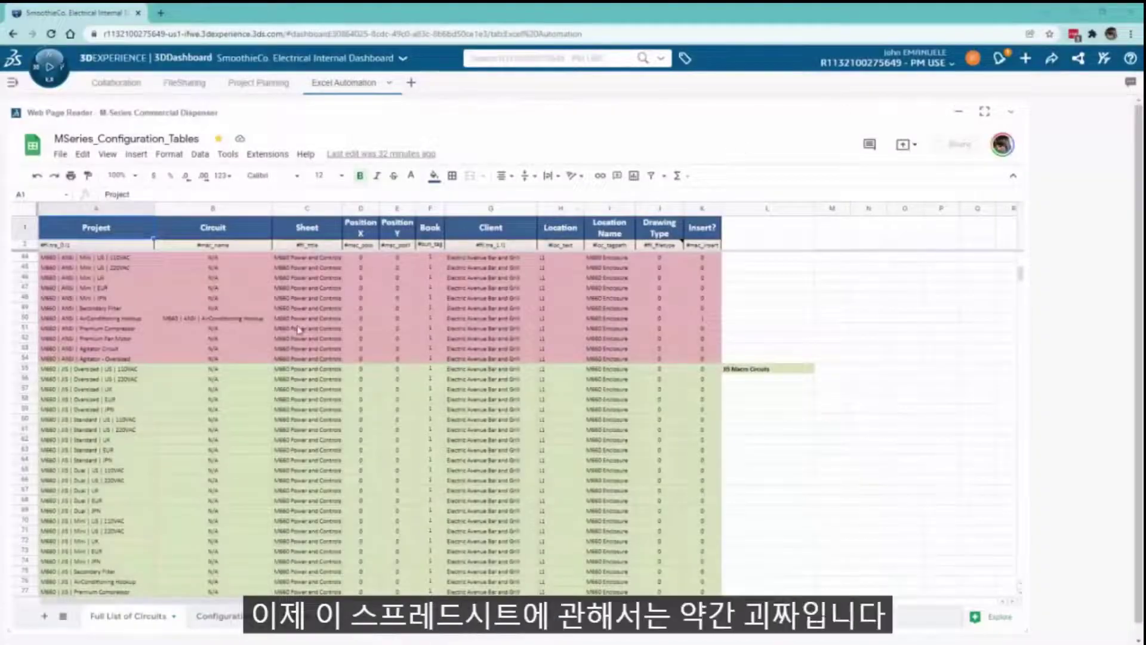
# - Set Drawing Standard to IEC on the Configuration sheet
pyautogui.scroll(-3, 298, 343)
pyautogui.scroll(-4, 287, 398)
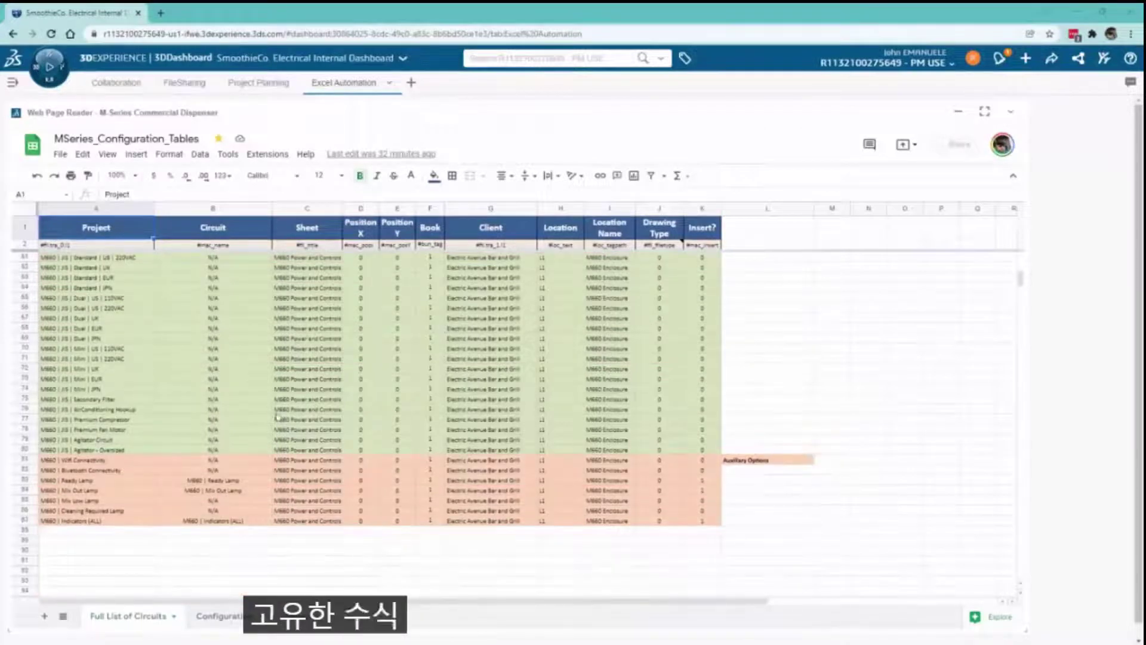
pyautogui.click(229, 621)
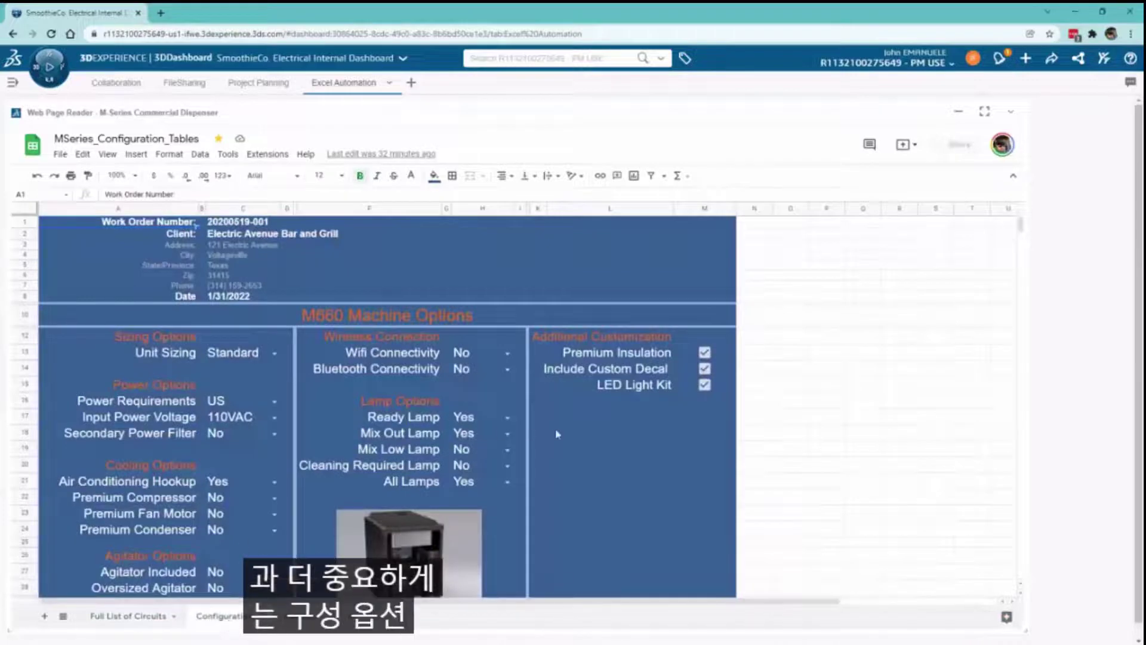
pyautogui.scroll(-2, 567, 436)
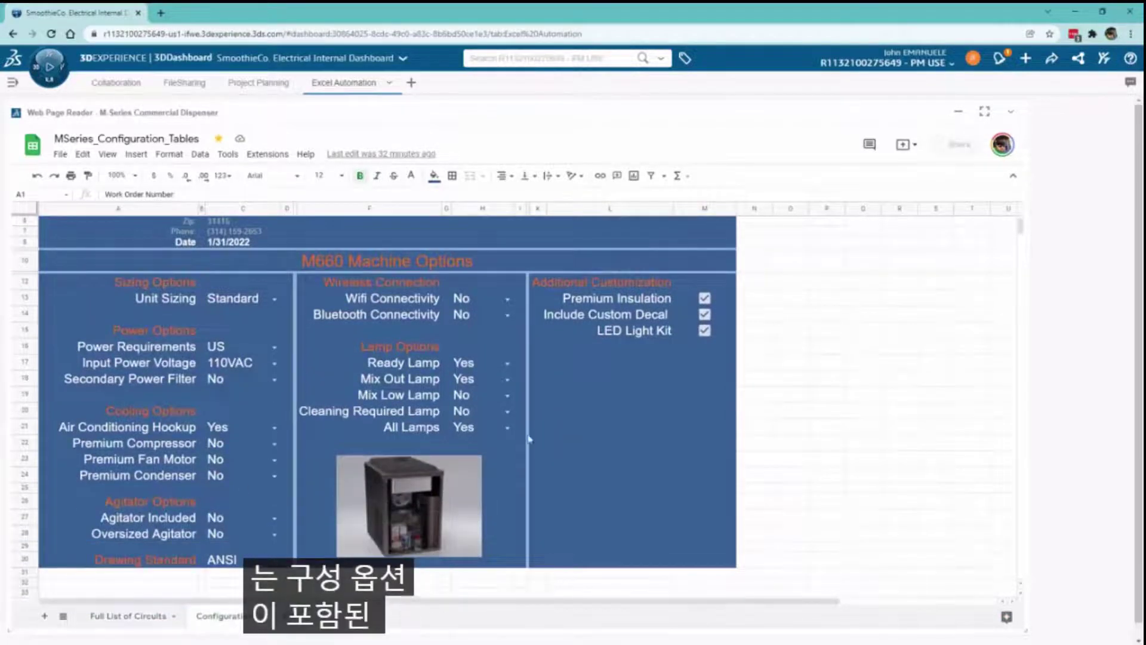
pyautogui.click(275, 560)
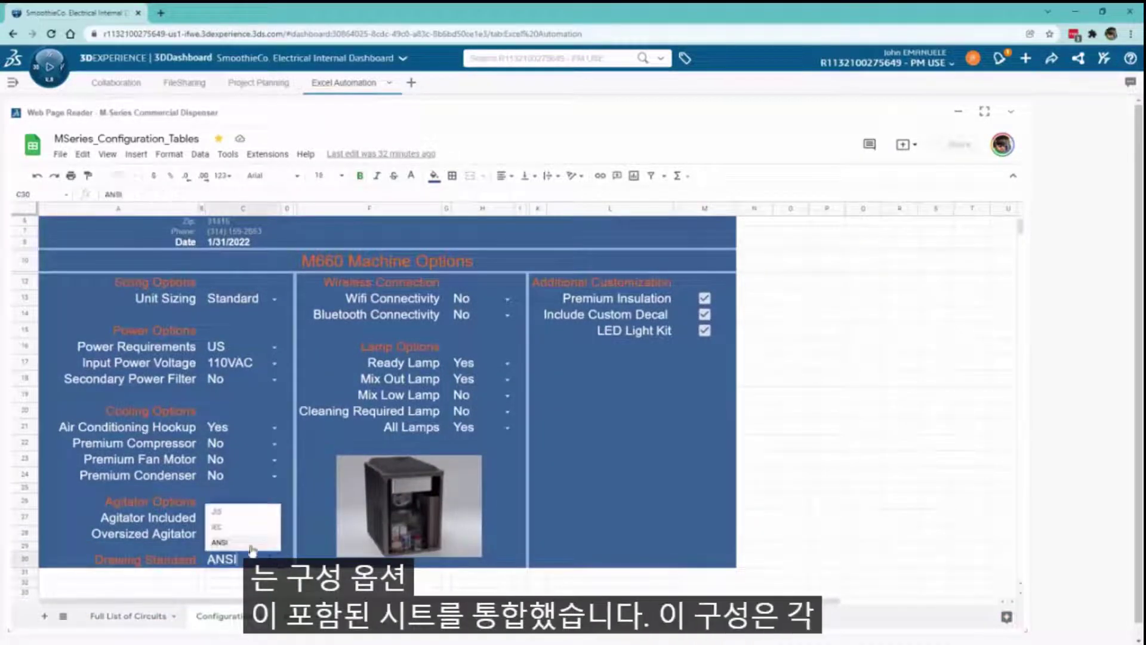
pyautogui.click(259, 530)
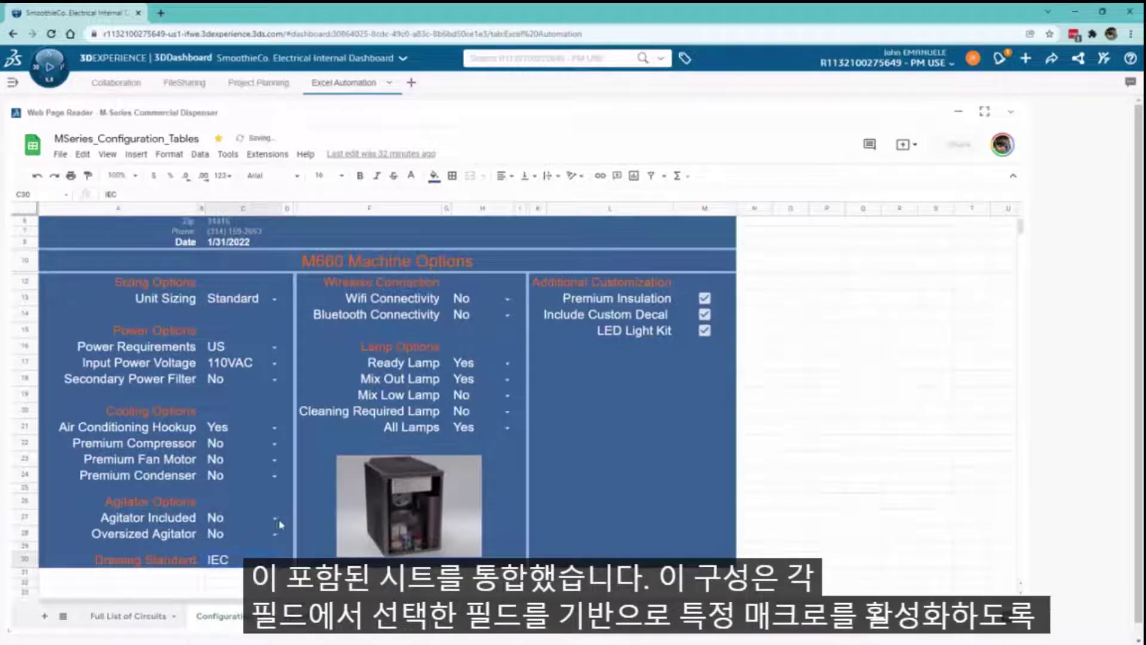
# - Set Agitator Included and Oversized Agitator to Yes, then return to Full List of Circuits
pyautogui.click(261, 522)
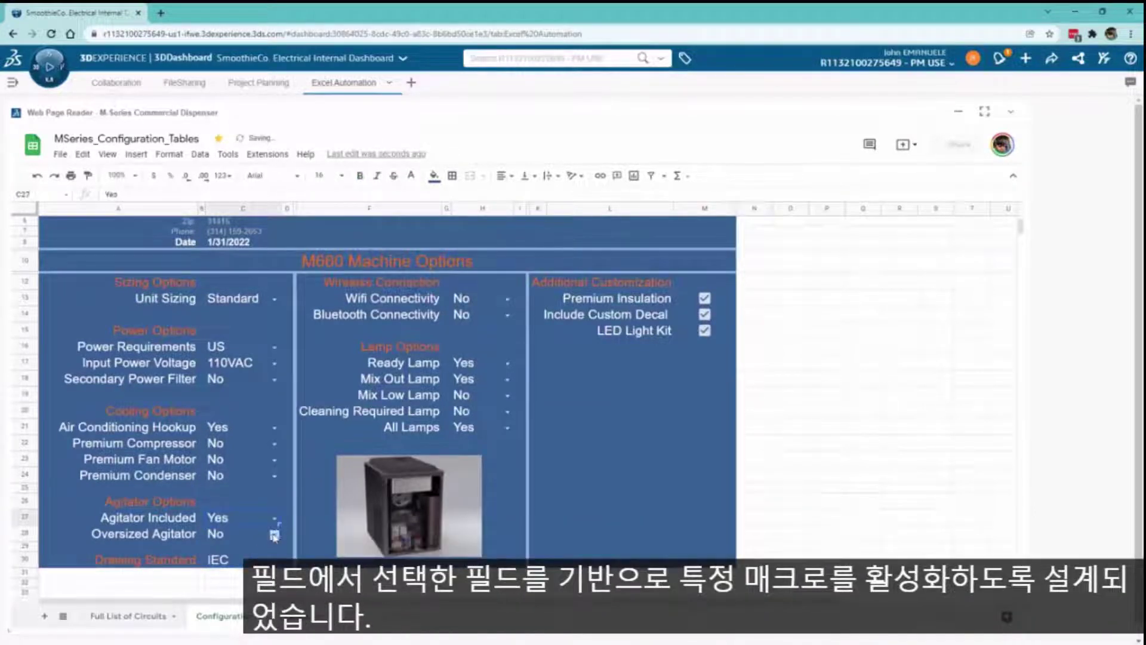
pyautogui.click(274, 534)
pyautogui.click(253, 517)
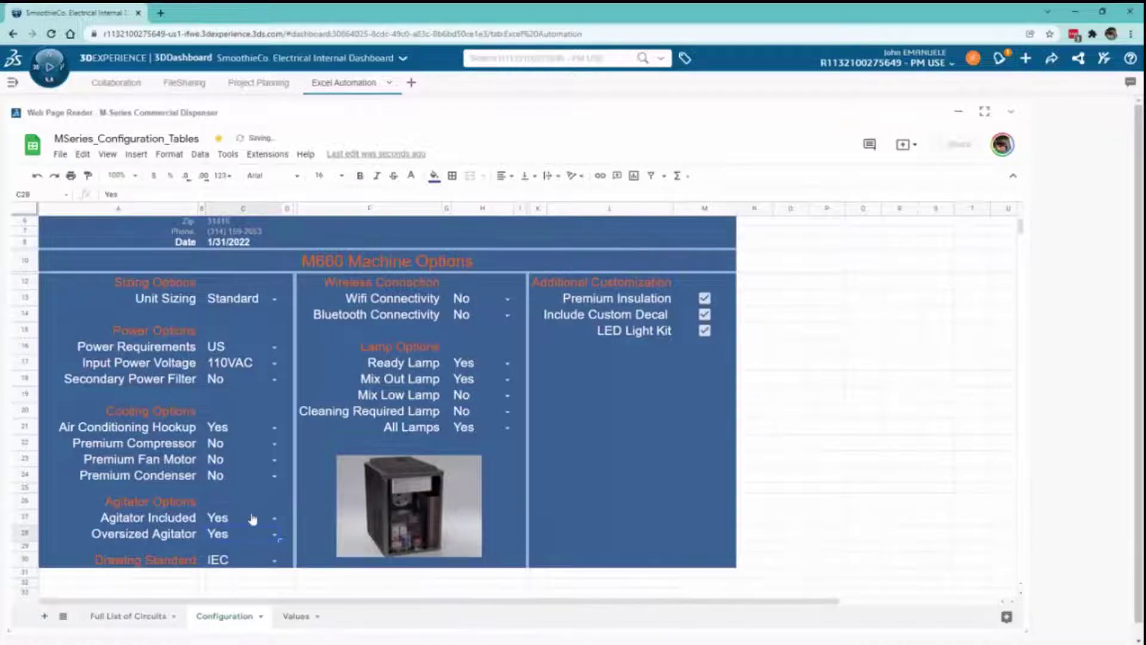
pyautogui.click(142, 624)
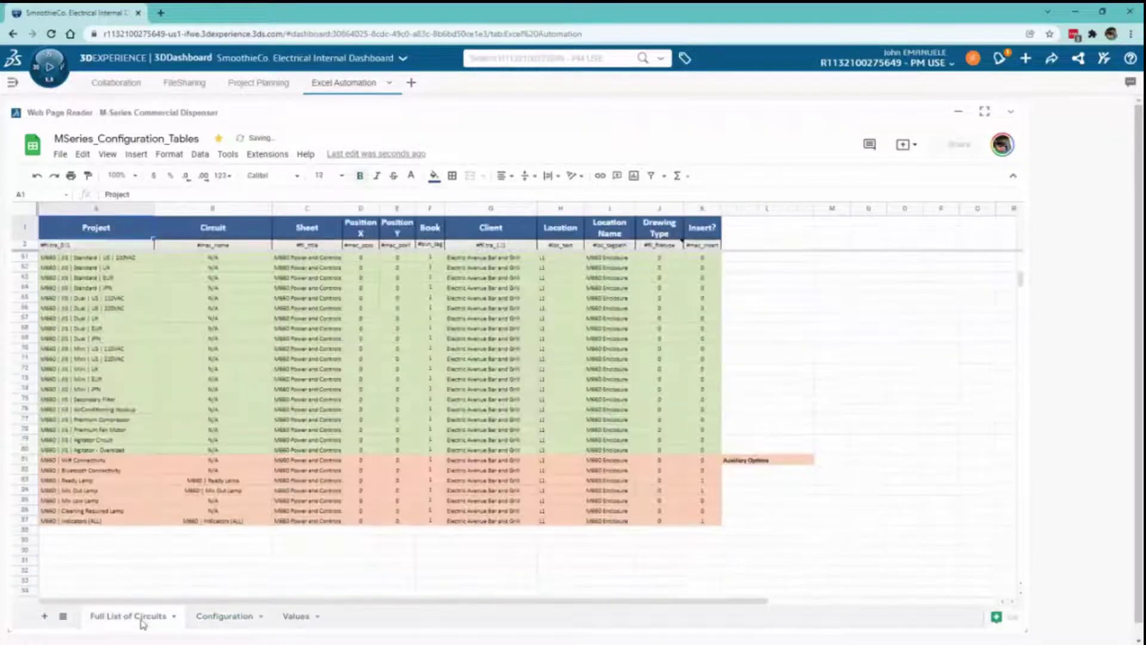
pyautogui.scroll(10, 197, 462)
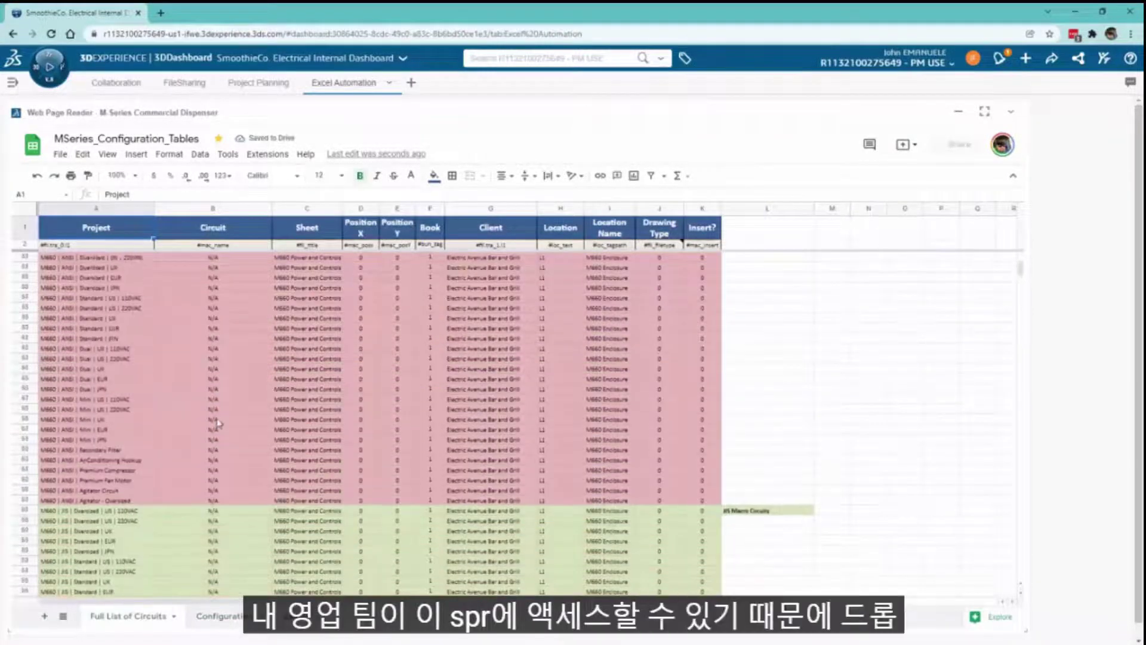
pyautogui.scroll(5, 214, 406)
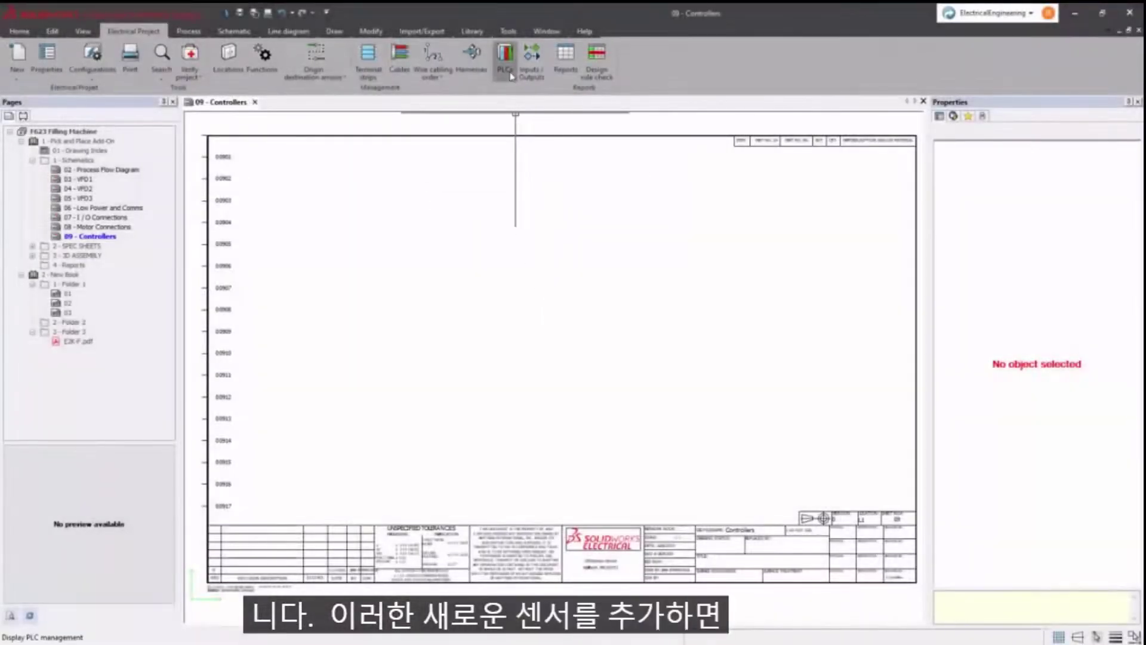
# - Add the 1747-L20A PLC from manufacturer parts and place its symbol on 09 - Controllers
pyautogui.click(511, 76)
pyautogui.click(234, 139)
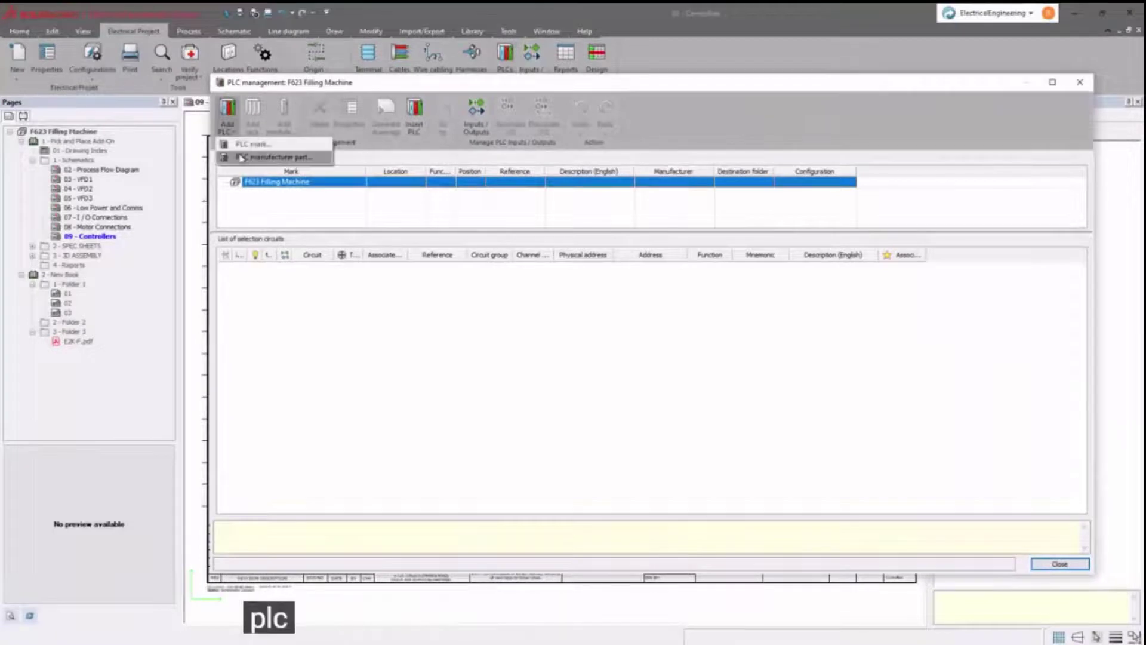
pyautogui.click(250, 158)
pyautogui.click(455, 145)
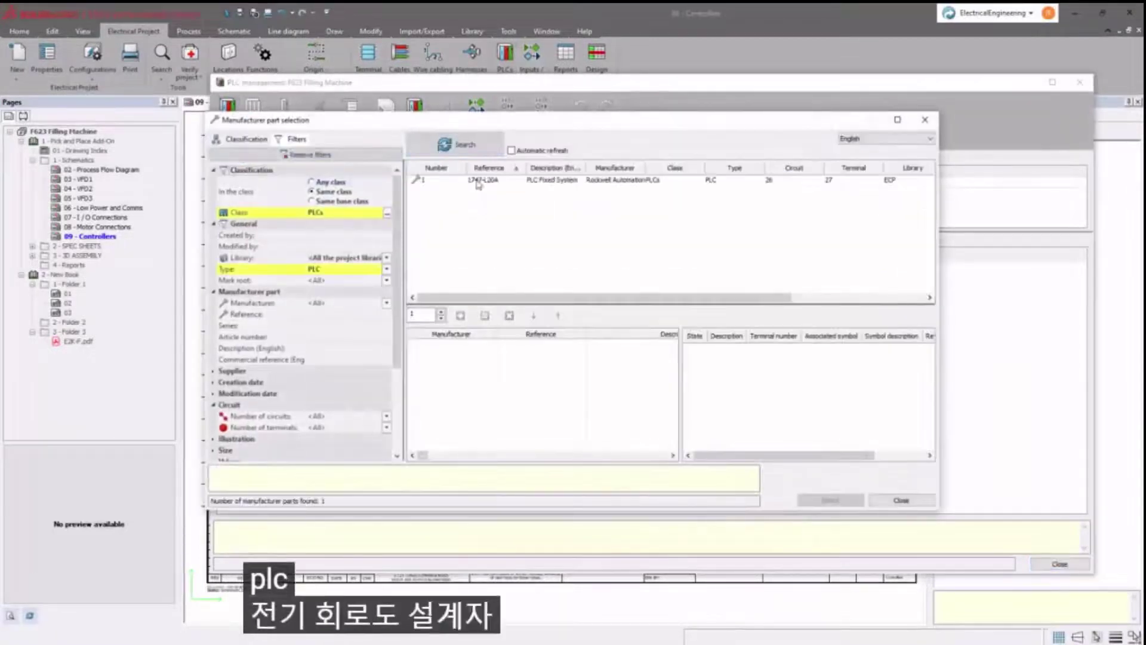
pyautogui.click(478, 182)
pyautogui.click(839, 501)
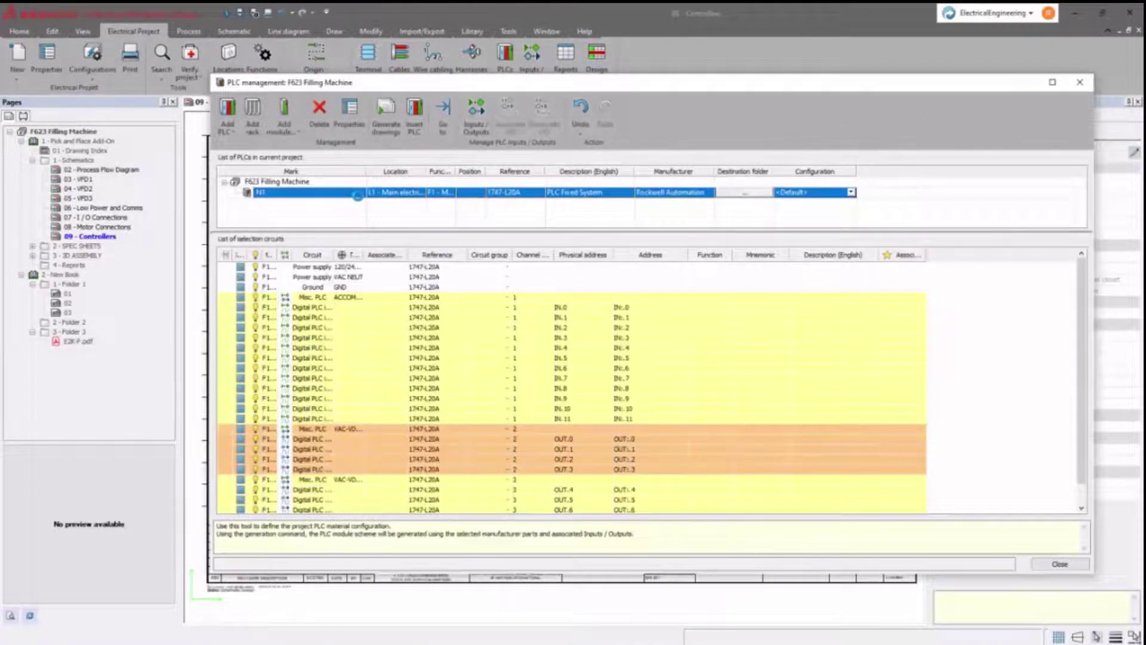
pyautogui.click(425, 134)
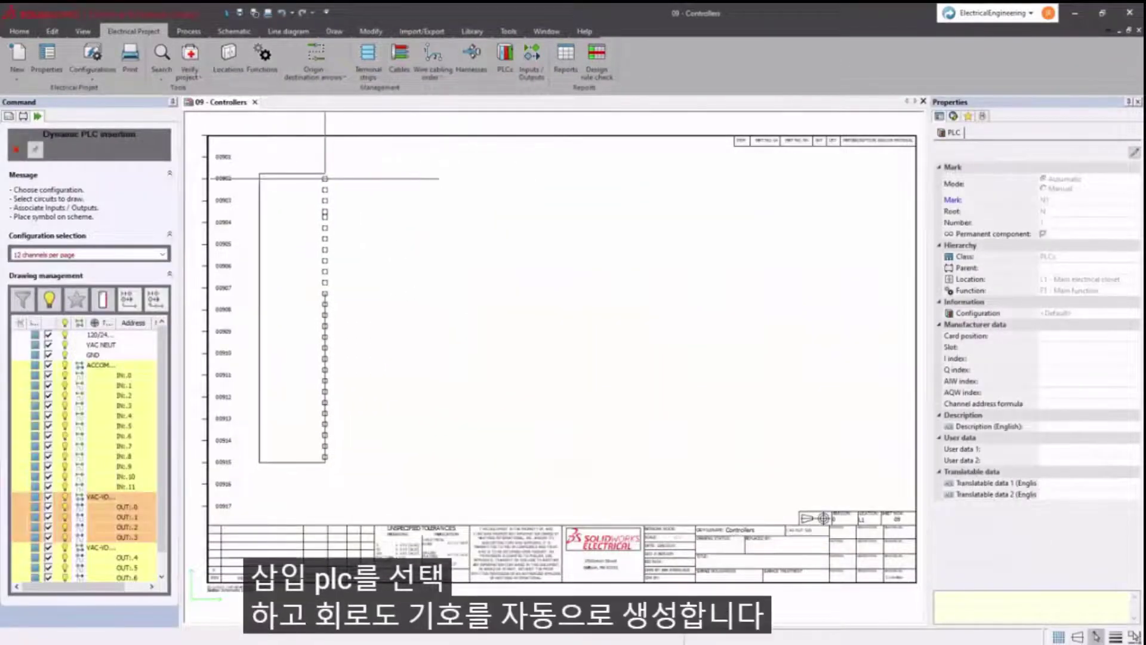
pyautogui.click(325, 177)
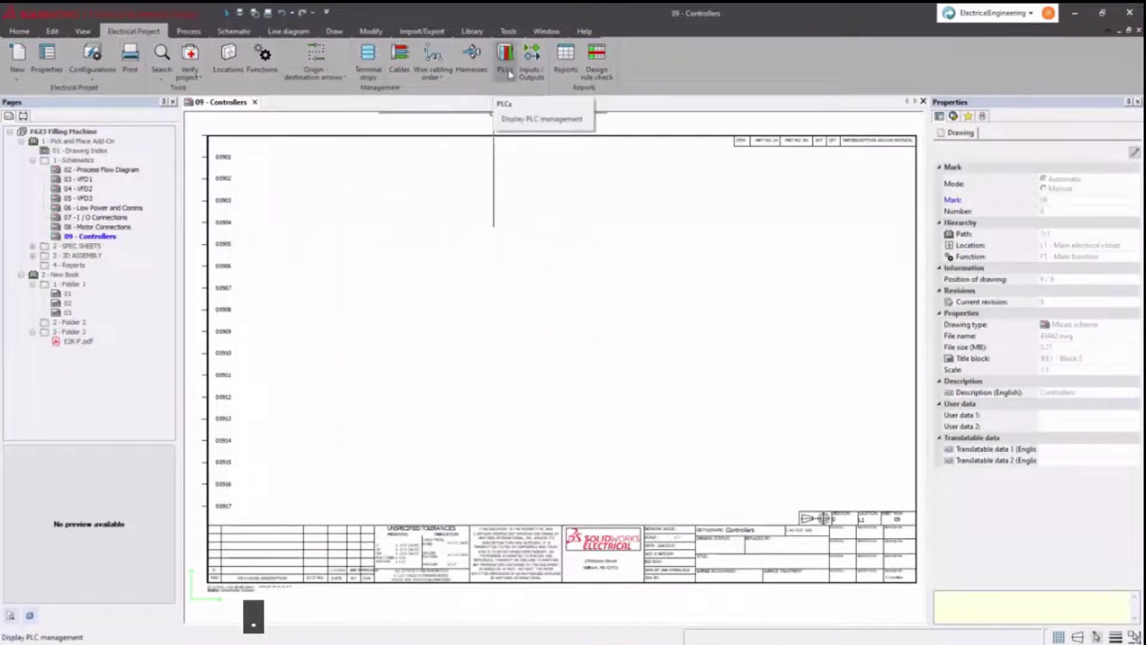
# - Associate the 13 selected input circuits with the PLC's input channels
pyautogui.click(506, 67)
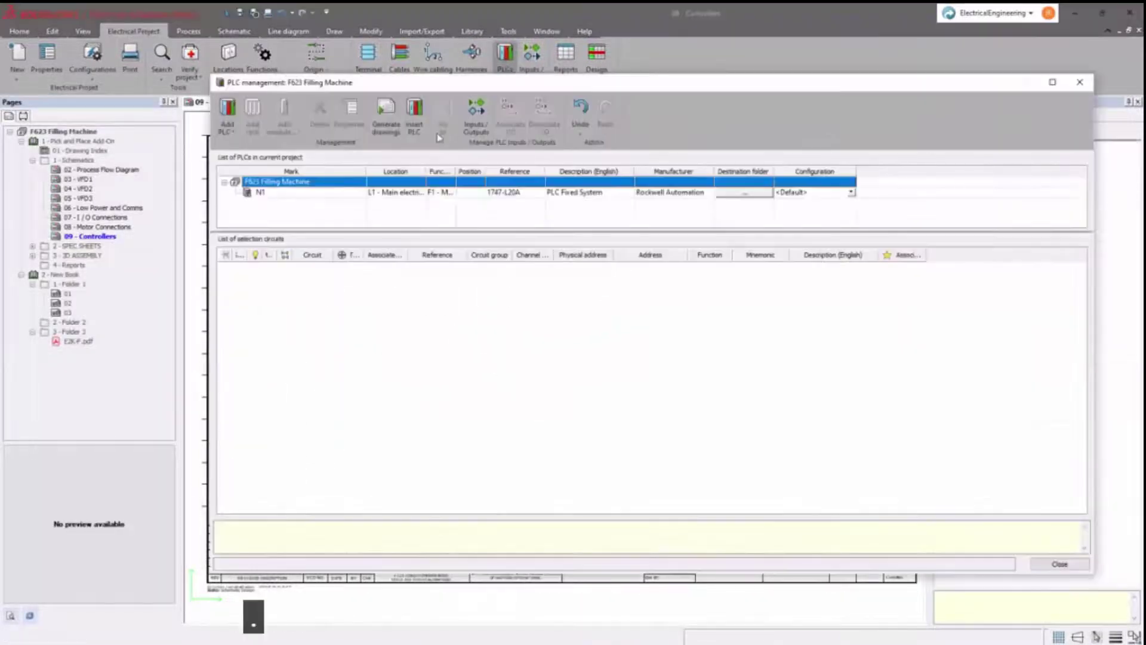
pyautogui.moveTo(916, 370); pyautogui.dragTo(895, 419)
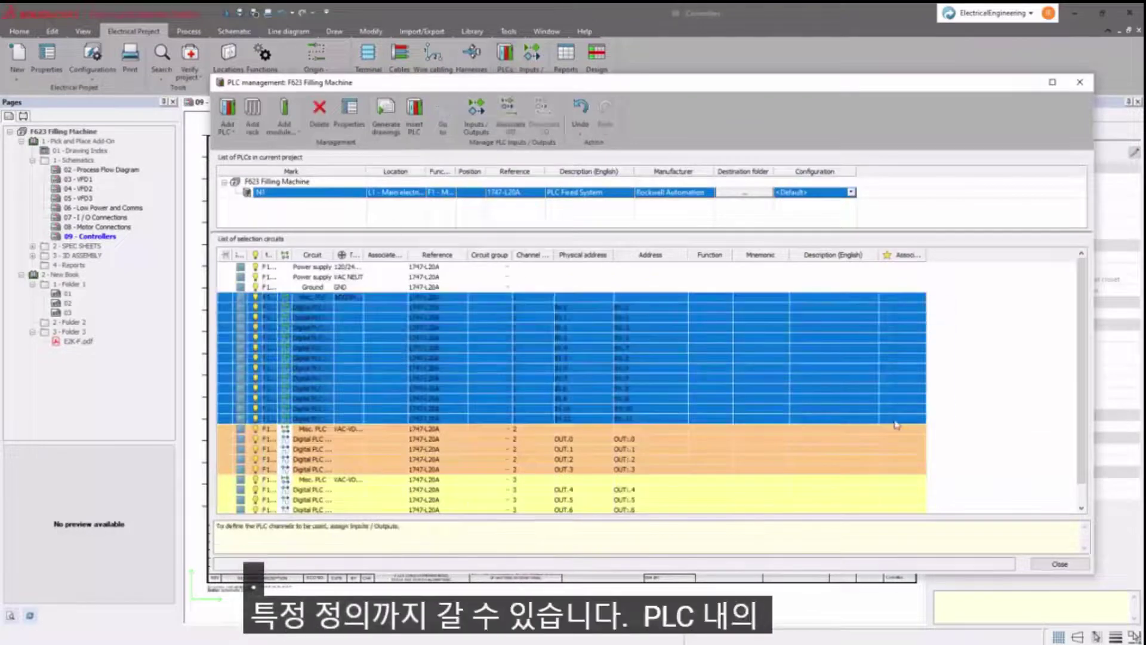
pyautogui.rightClick(896, 419)
pyautogui.click(939, 541)
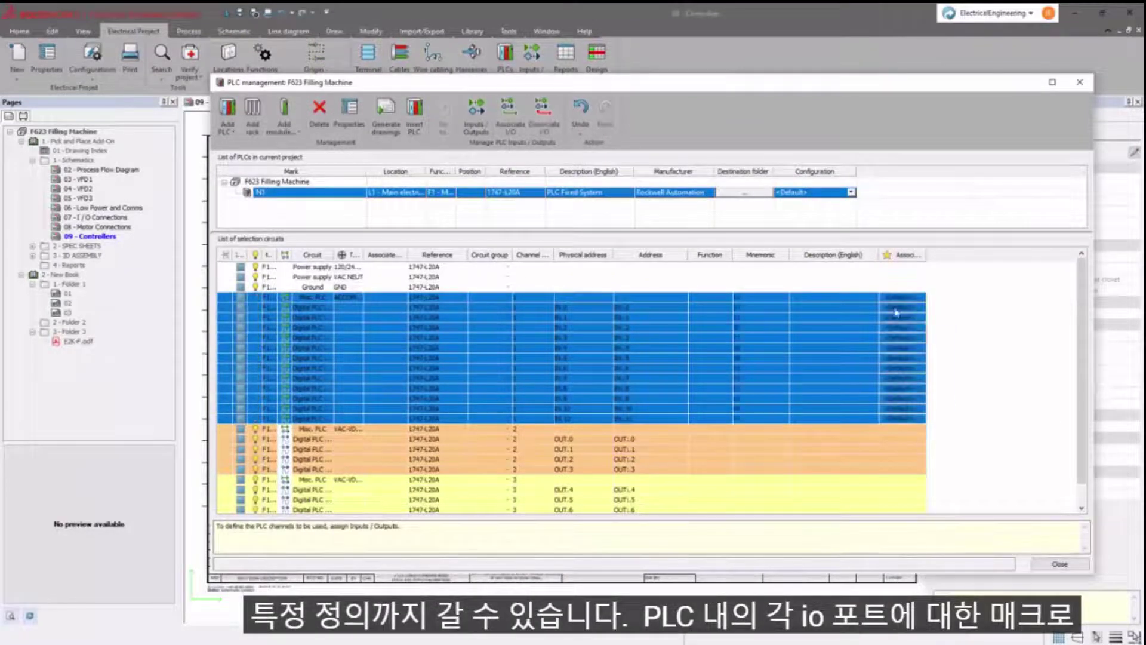
pyautogui.click(507, 268)
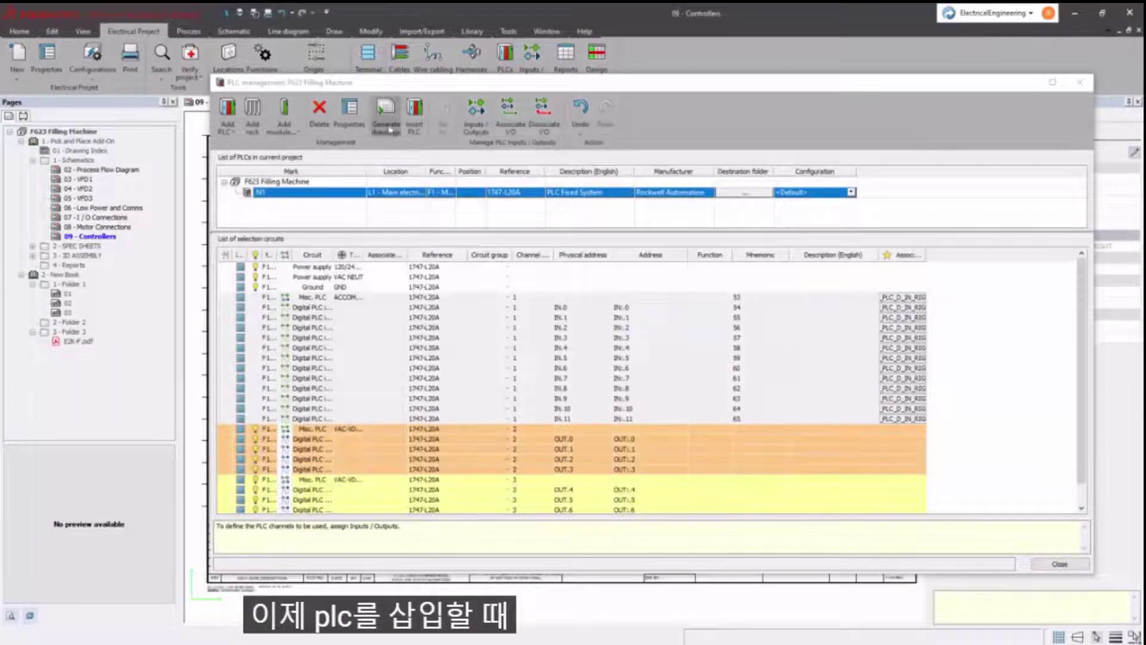
# - Generate the PLC scheme drawing into a folder and open the 12 - PLC drawing page
pyautogui.click(389, 129)
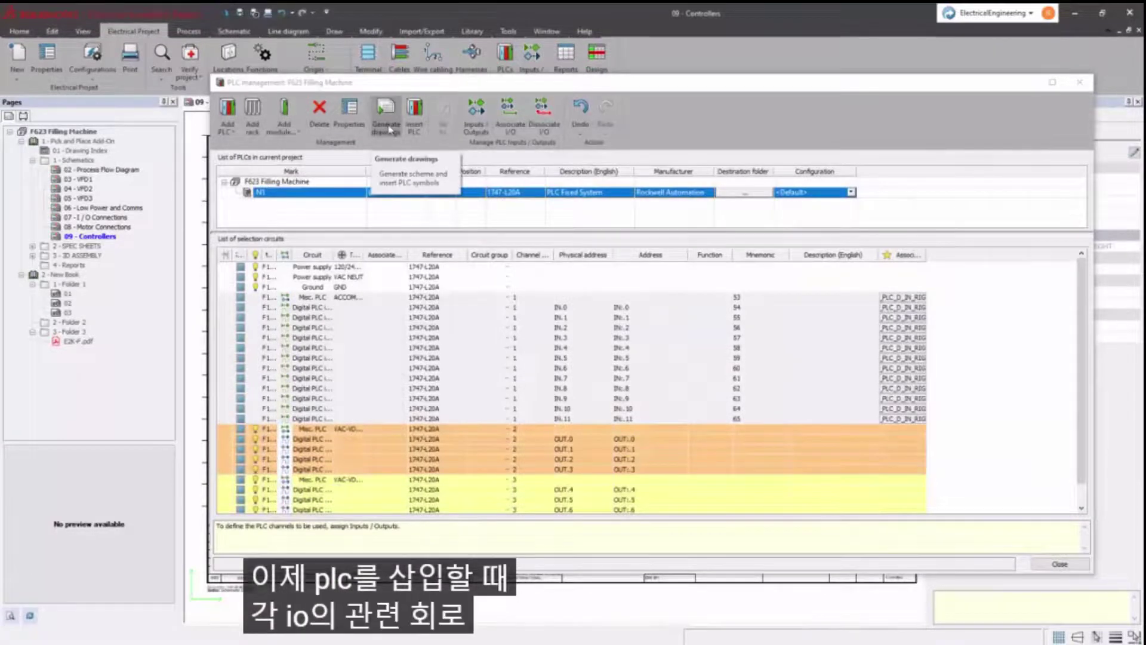
pyautogui.click(441, 166)
pyautogui.doubleClick(317, 247)
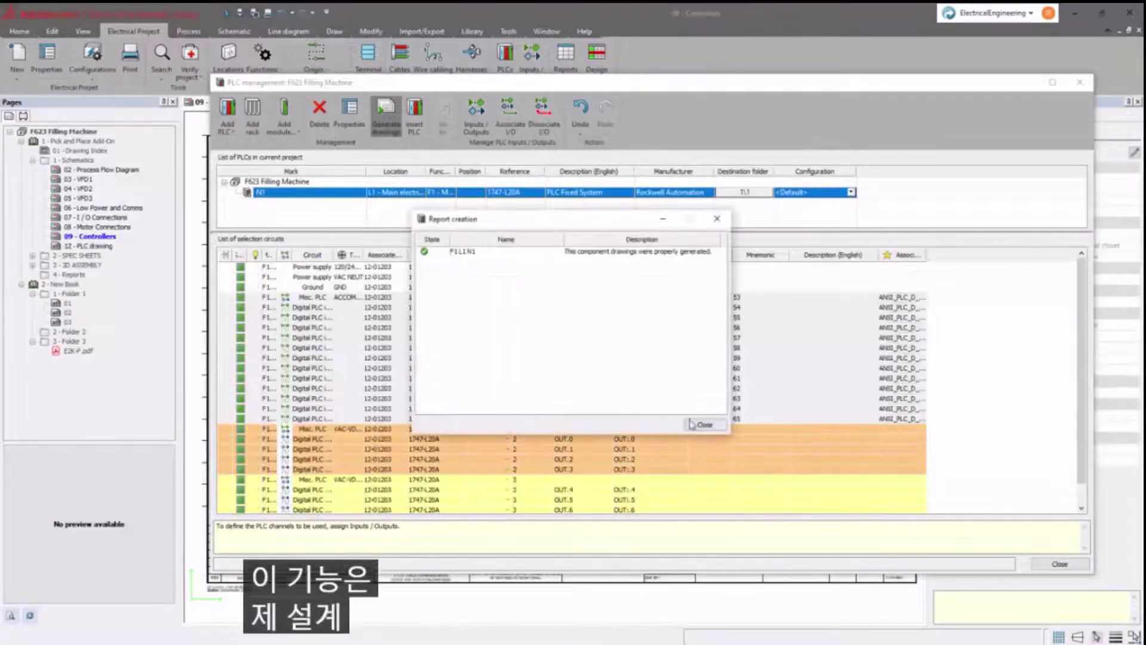
pyautogui.click(701, 420)
pyautogui.click(1057, 565)
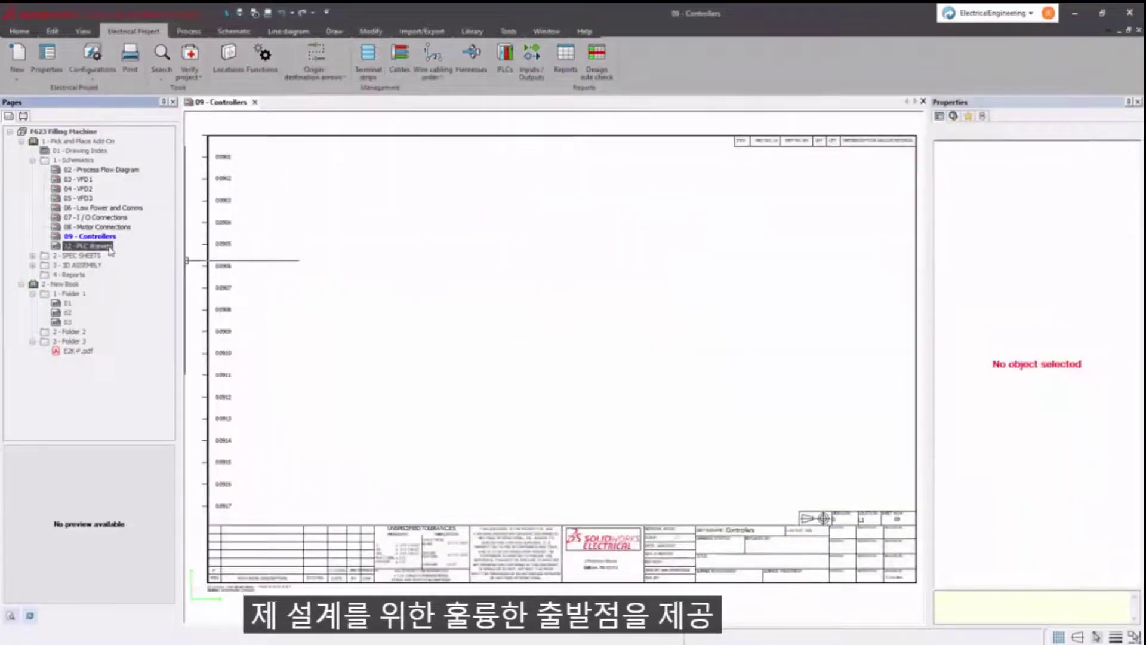
pyautogui.doubleClick(89, 245)
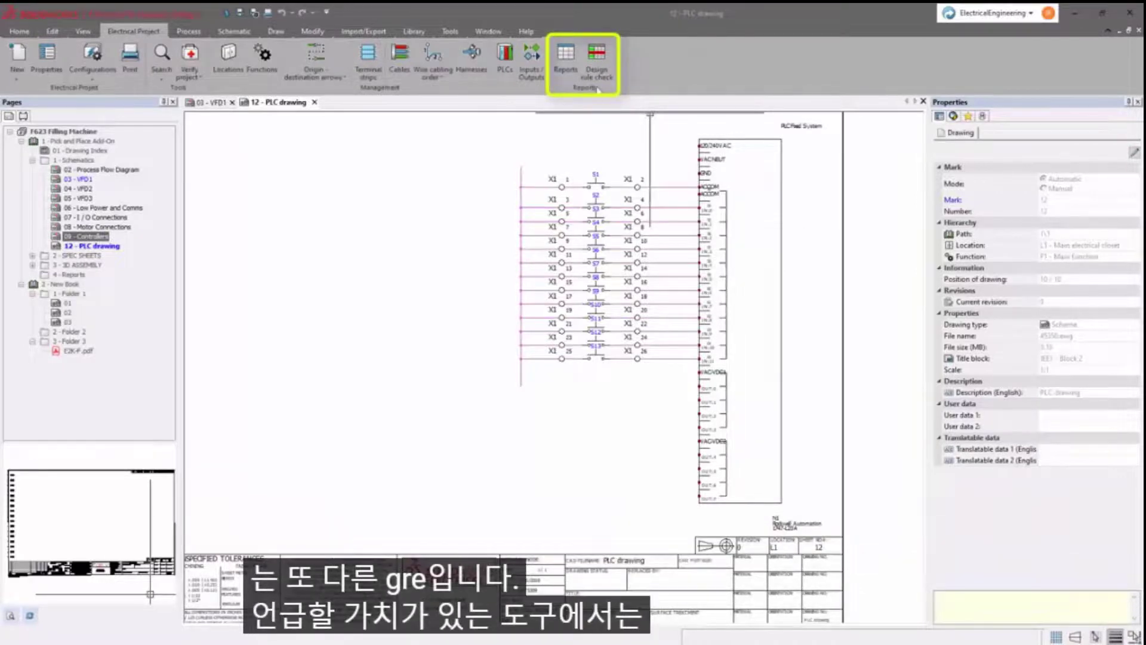
pyautogui.click(596, 67)
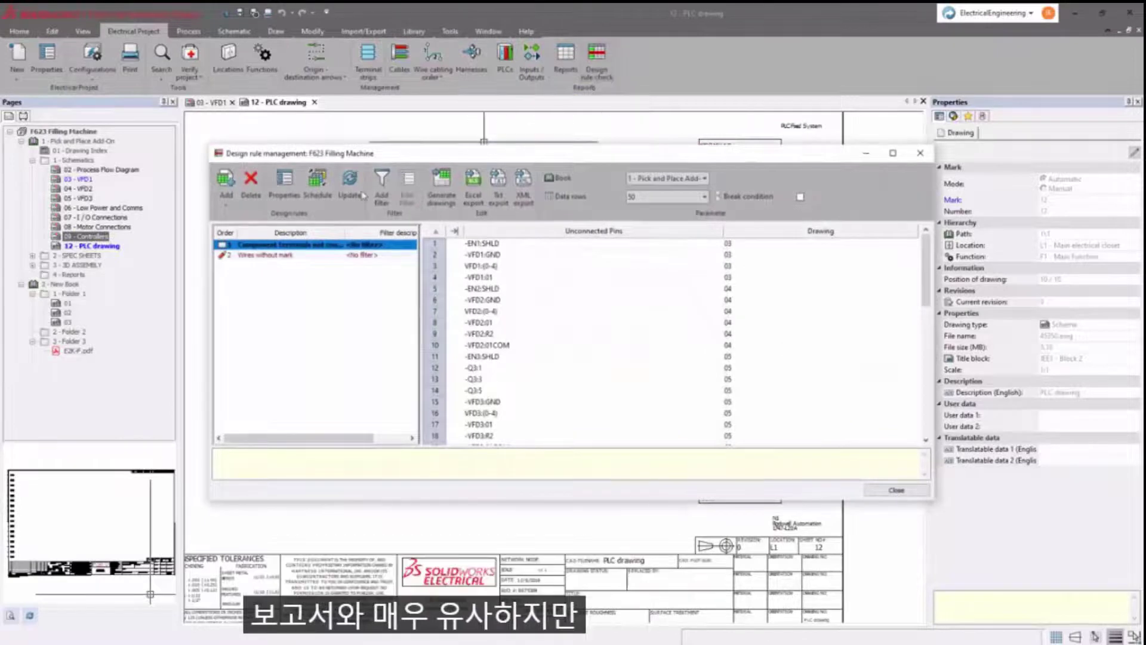
pyautogui.moveTo(292, 258)
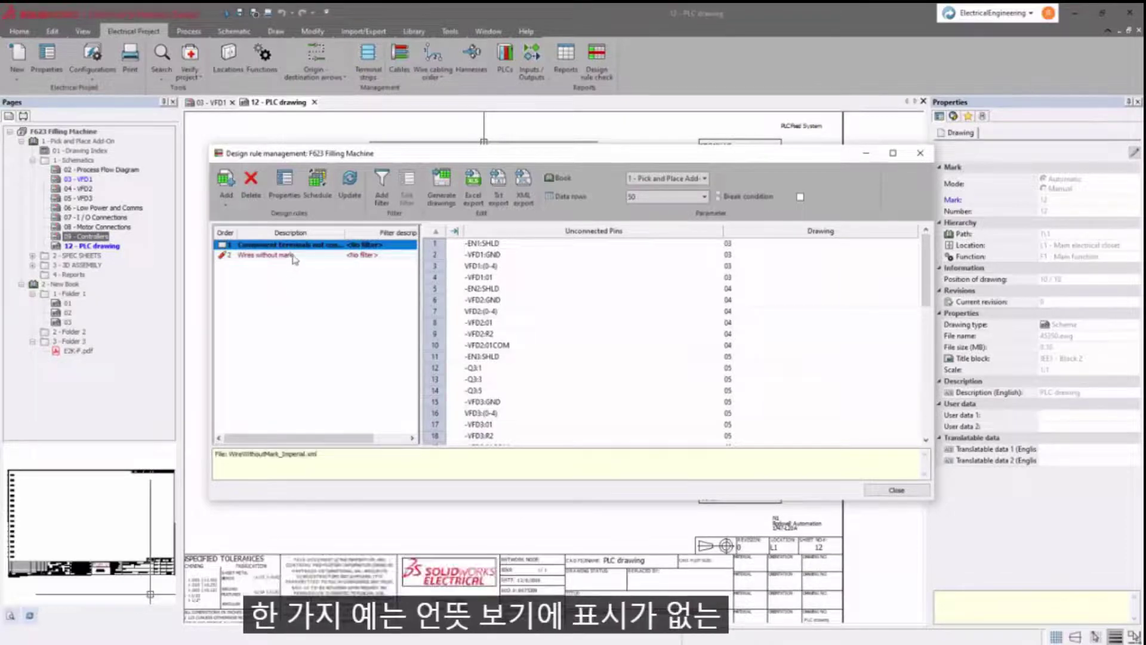
pyautogui.click(294, 256)
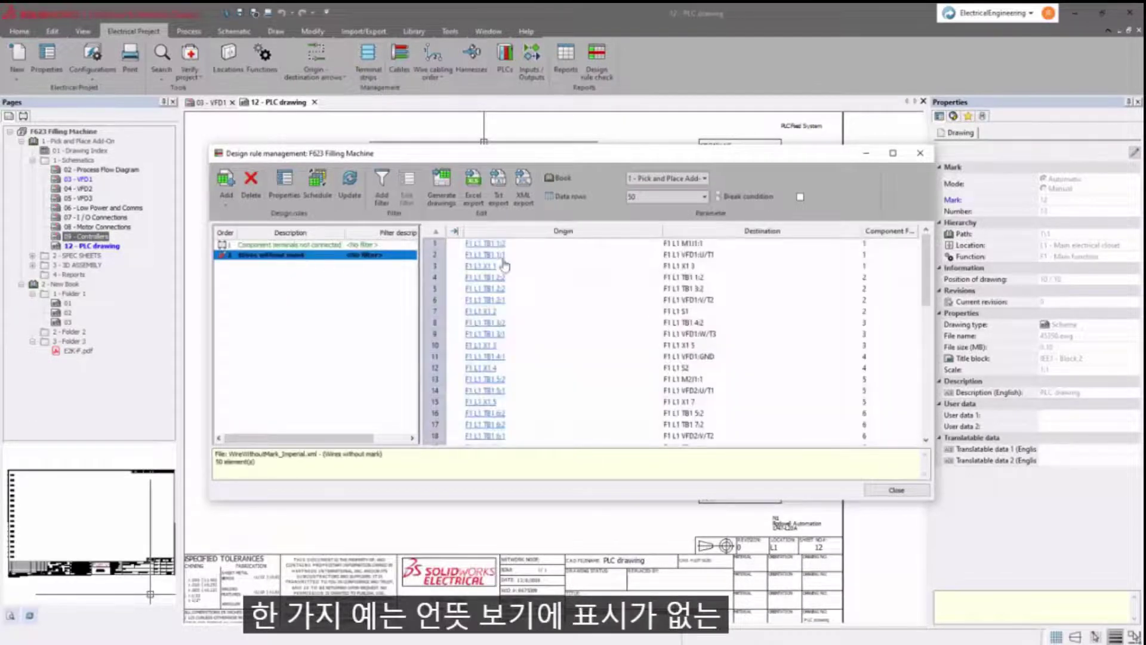
pyautogui.moveTo(663, 231); pyautogui.dragTo(580, 231)
pyautogui.moveTo(779, 230); pyautogui.dragTo(719, 230)
pyautogui.scroll(-3, 665, 297)
pyautogui.scroll(-8, 665, 296)
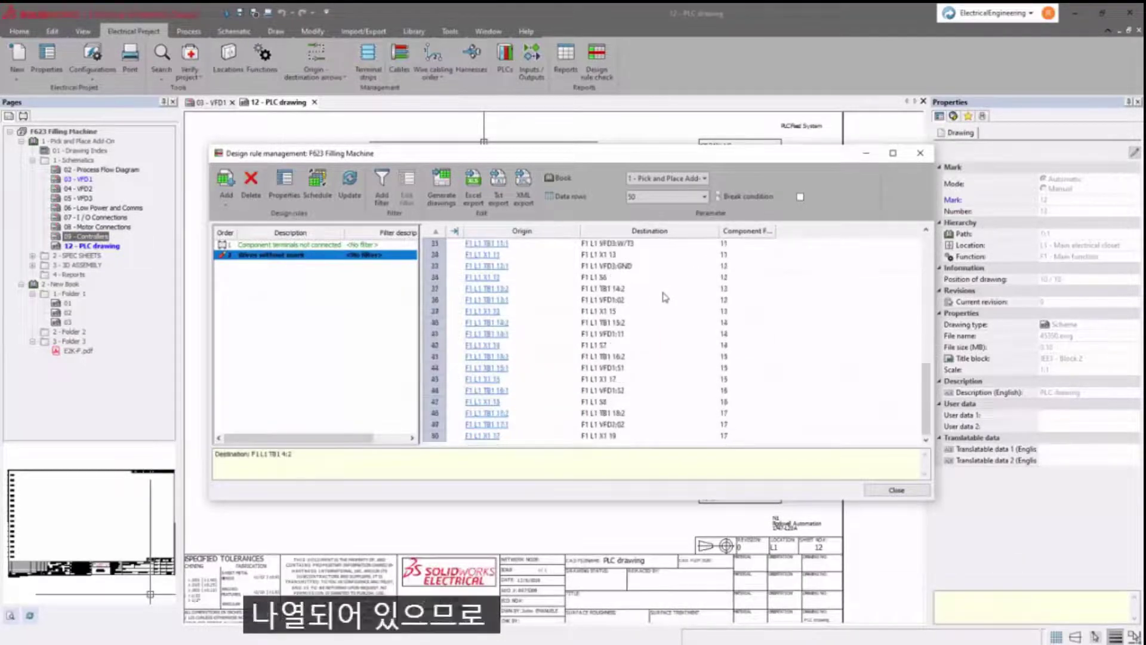
pyautogui.scroll(10, 664, 296)
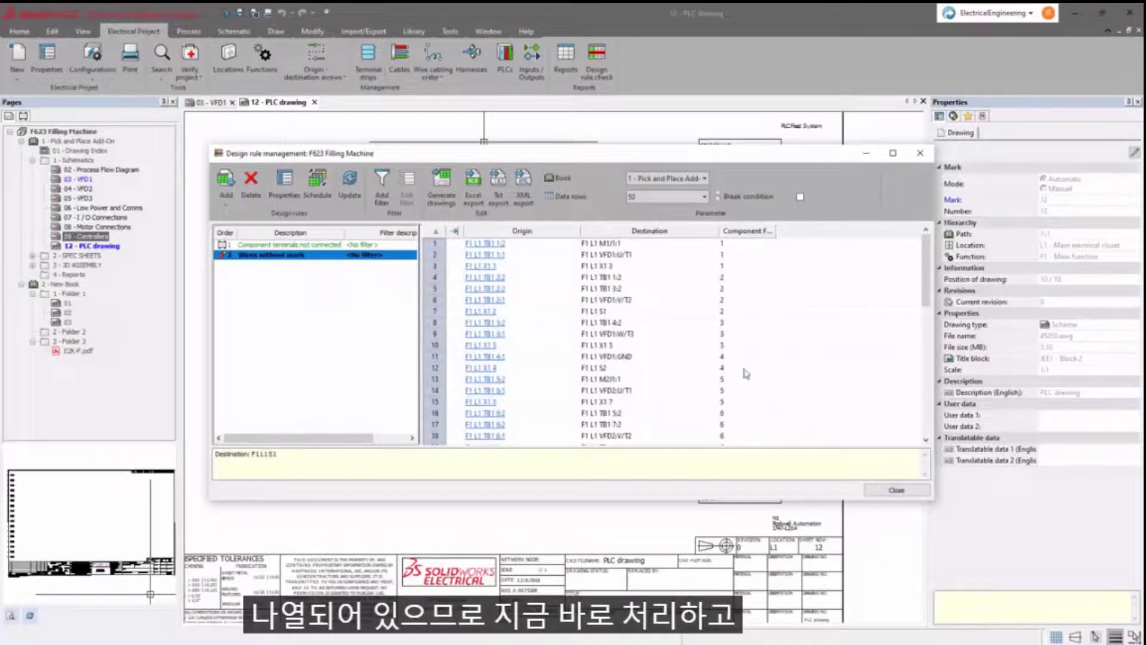
pyautogui.click(877, 490)
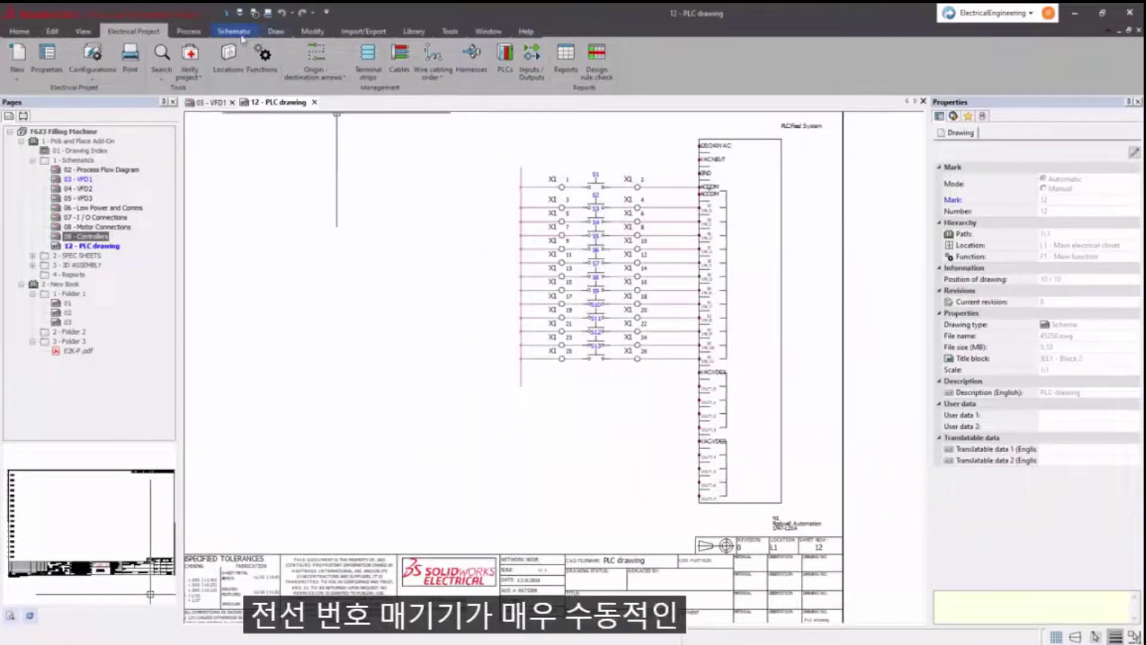
# - Number the new wires on the PLC drawing, keeping existing wire numbers
pyautogui.click(194, 35)
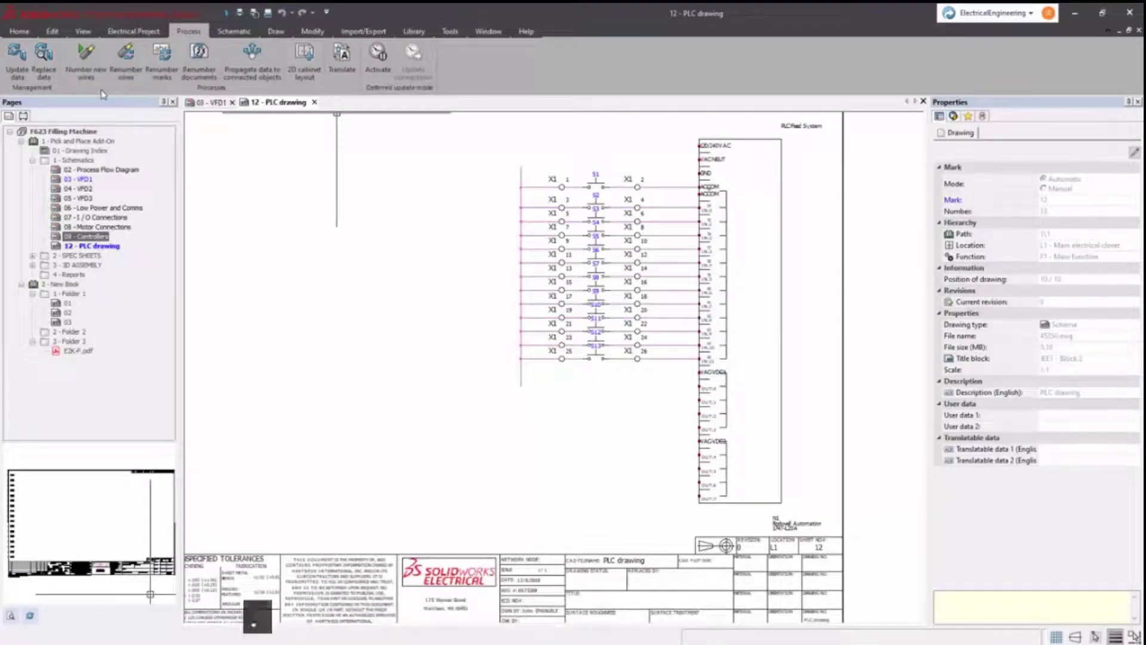
pyautogui.click(86, 59)
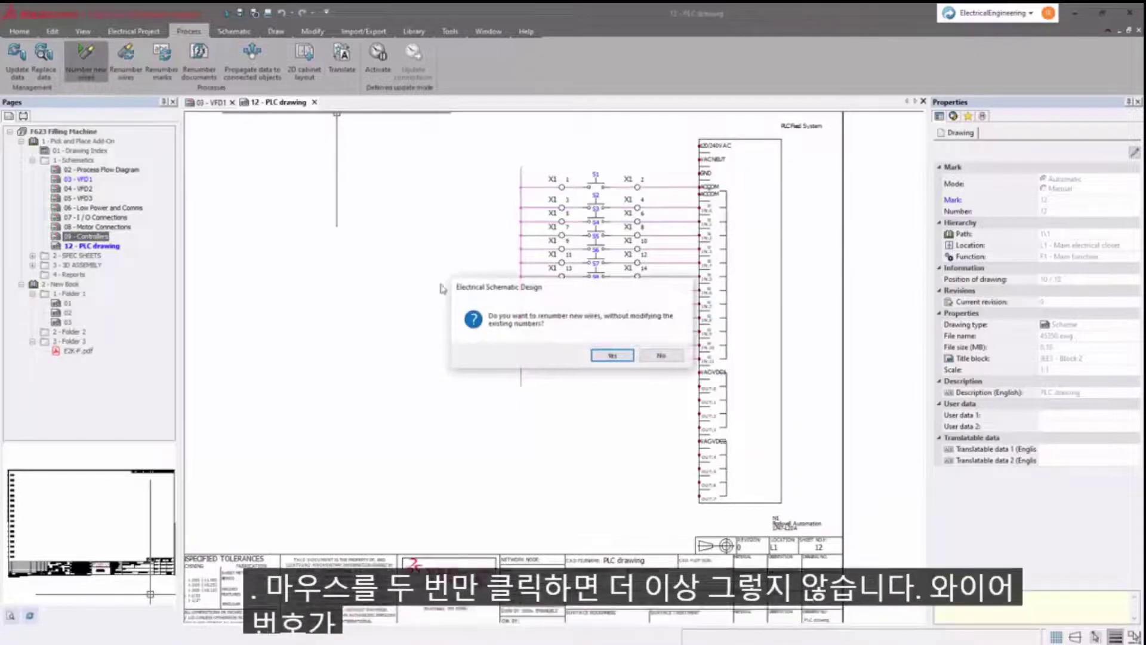
pyautogui.click(618, 356)
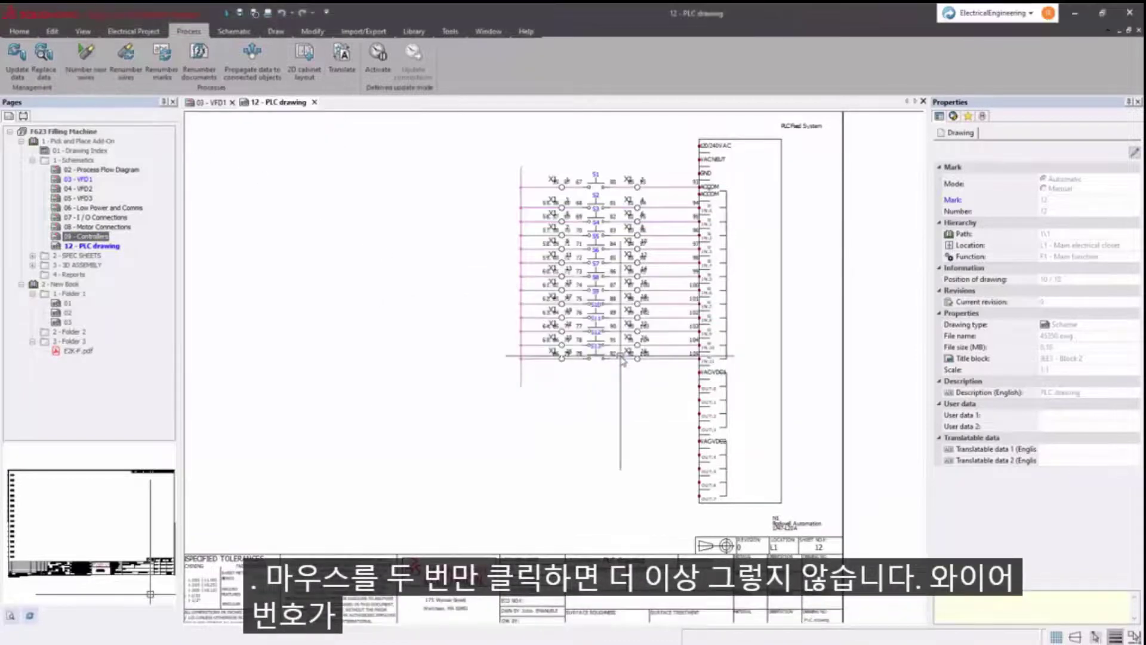
# - On the 03 - VFD1 page, renumber the wires, then number new wires again
pyautogui.hotkey('ctrl', 'Tab')
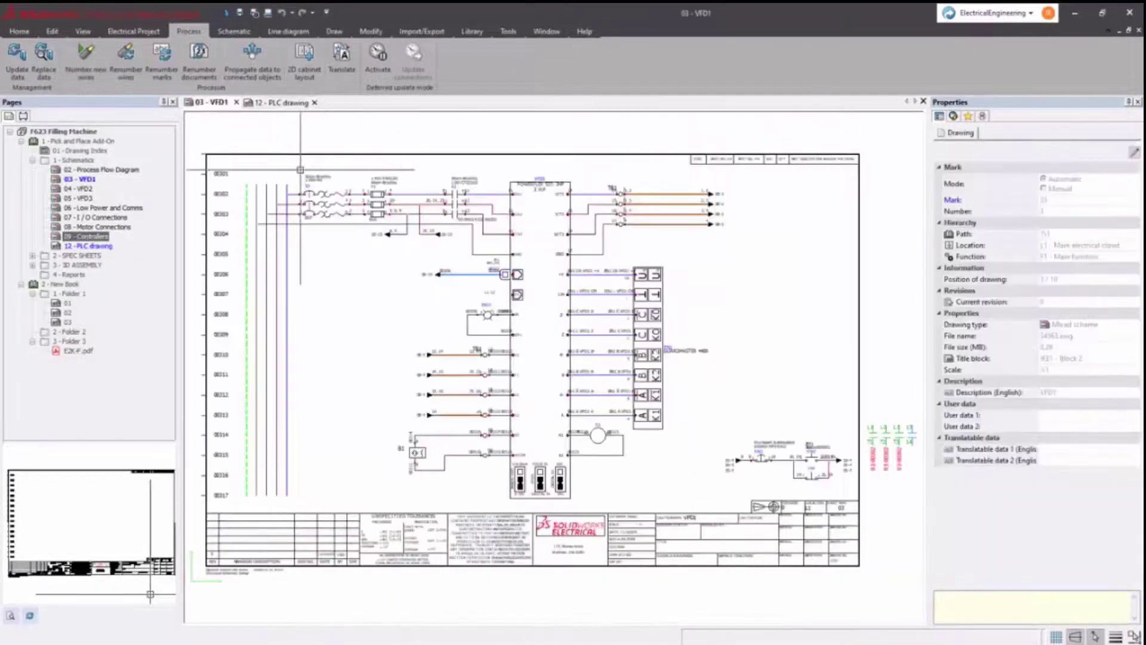
pyautogui.scroll(2, 312, 177)
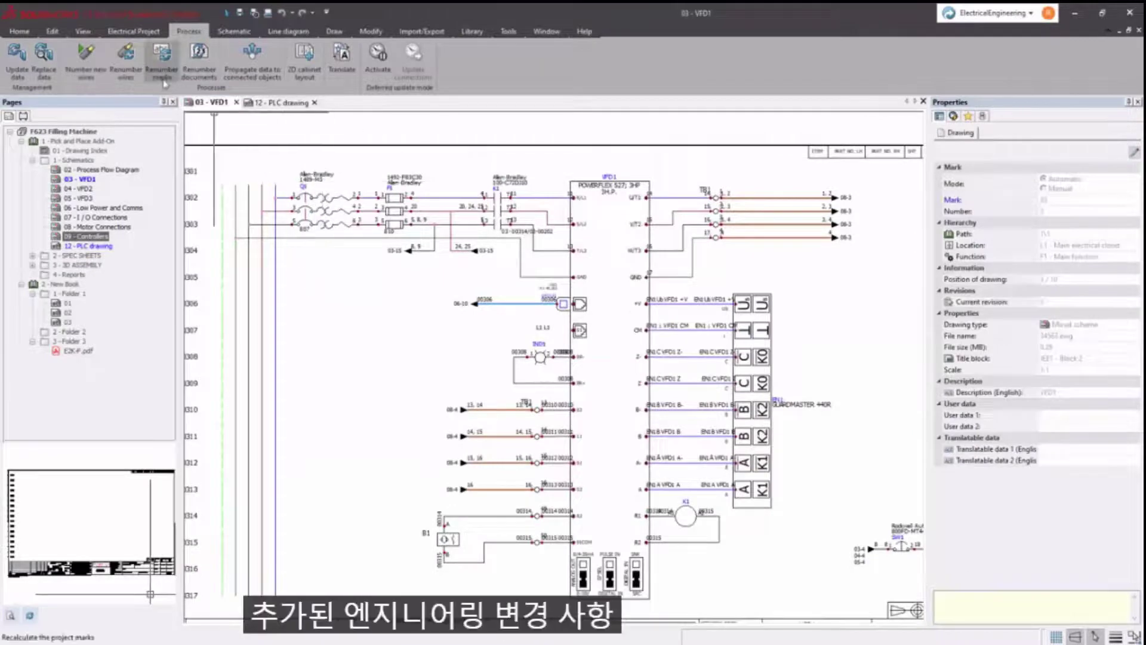
pyautogui.click(137, 74)
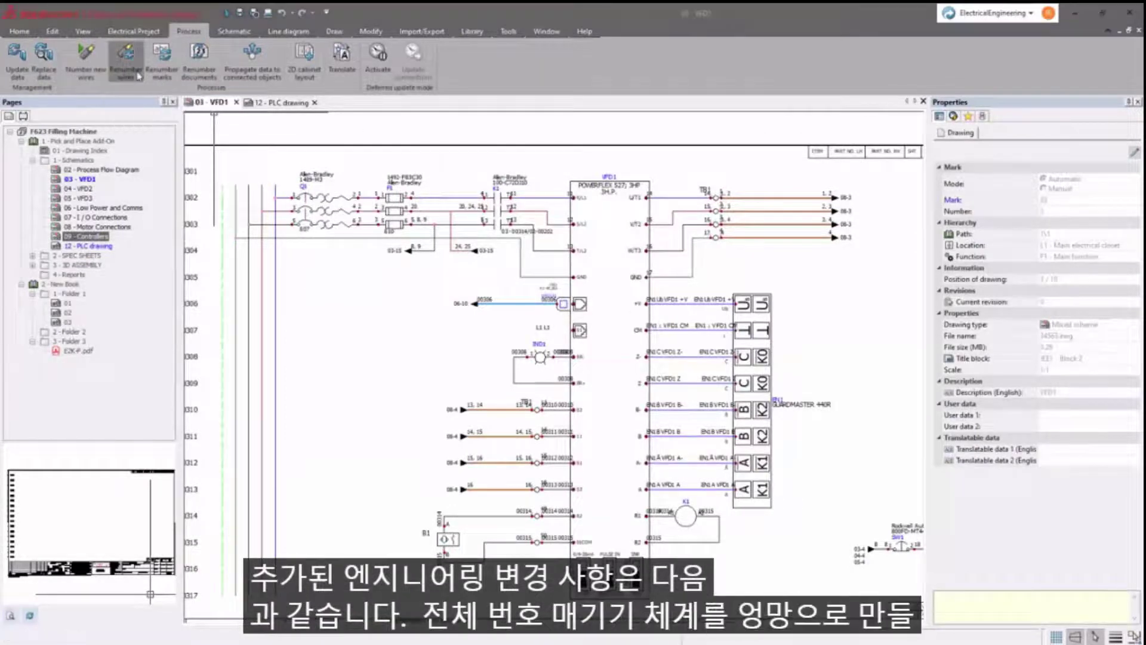
pyautogui.click(690, 440)
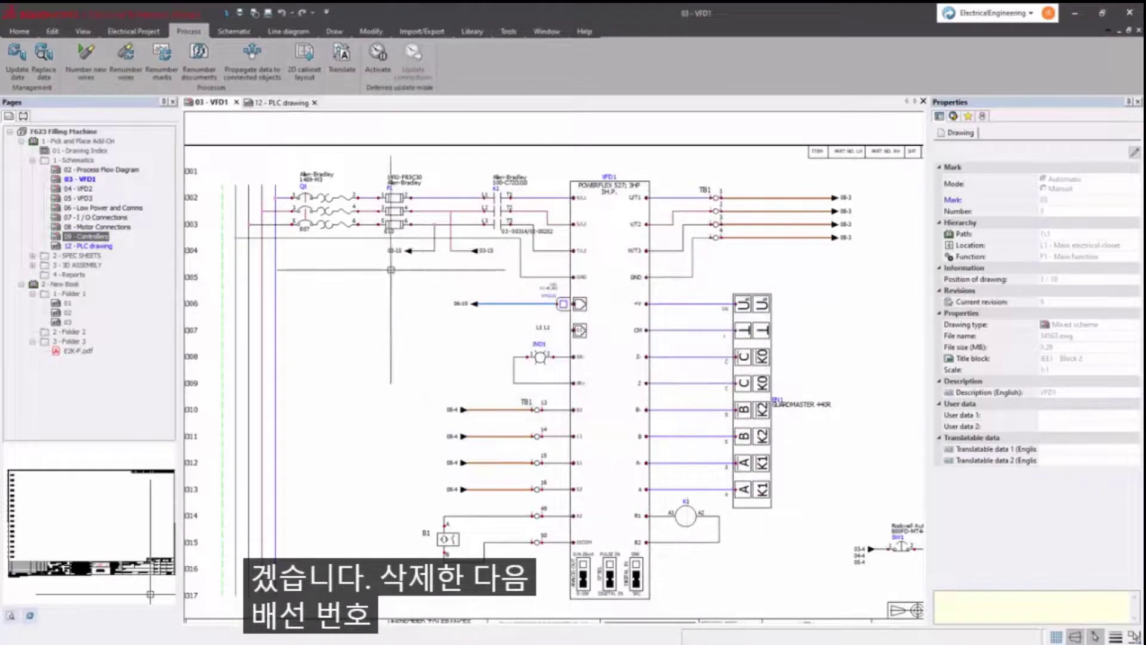
pyautogui.click(86, 59)
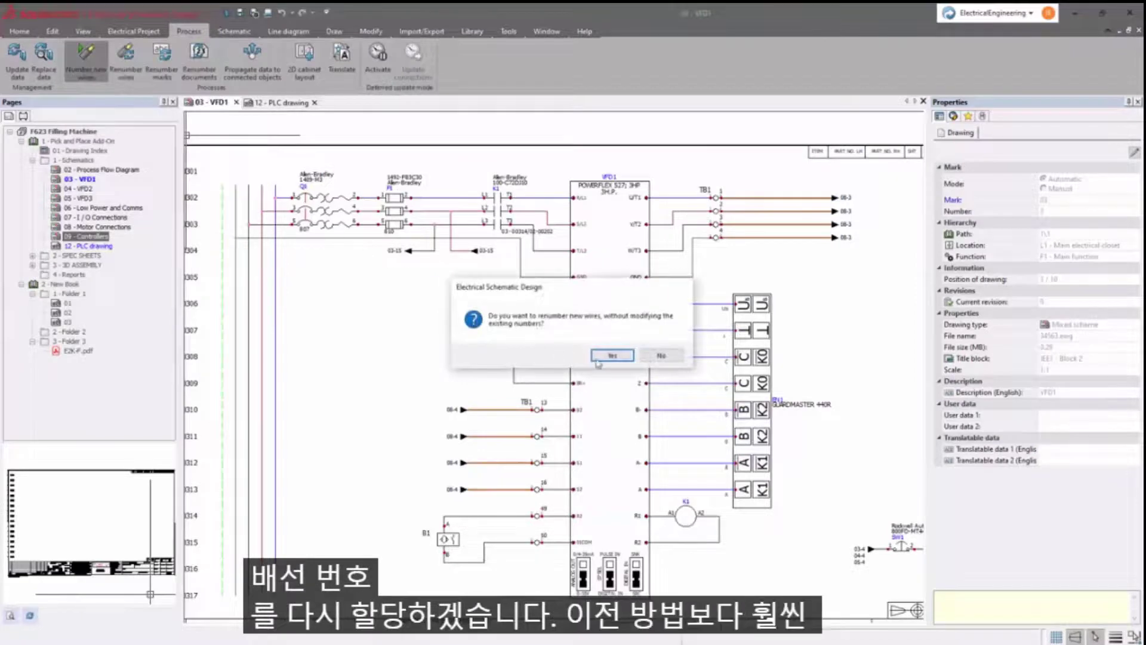
pyautogui.click(613, 356)
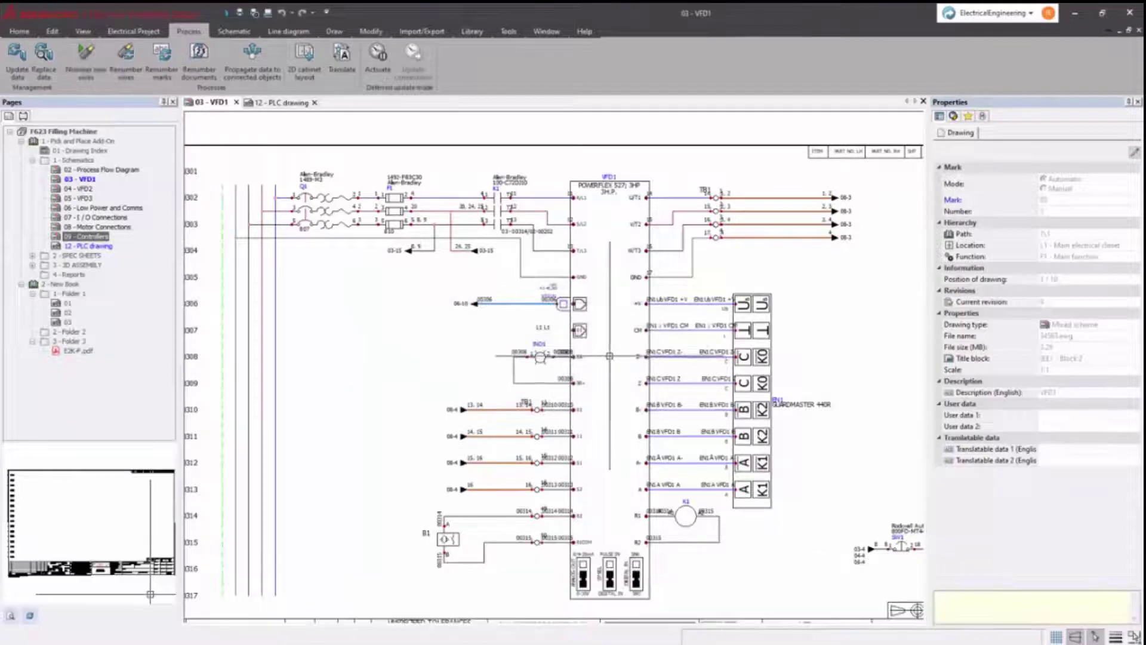
# - Check the Wires without mark results in the design rule check
pyautogui.click(133, 31)
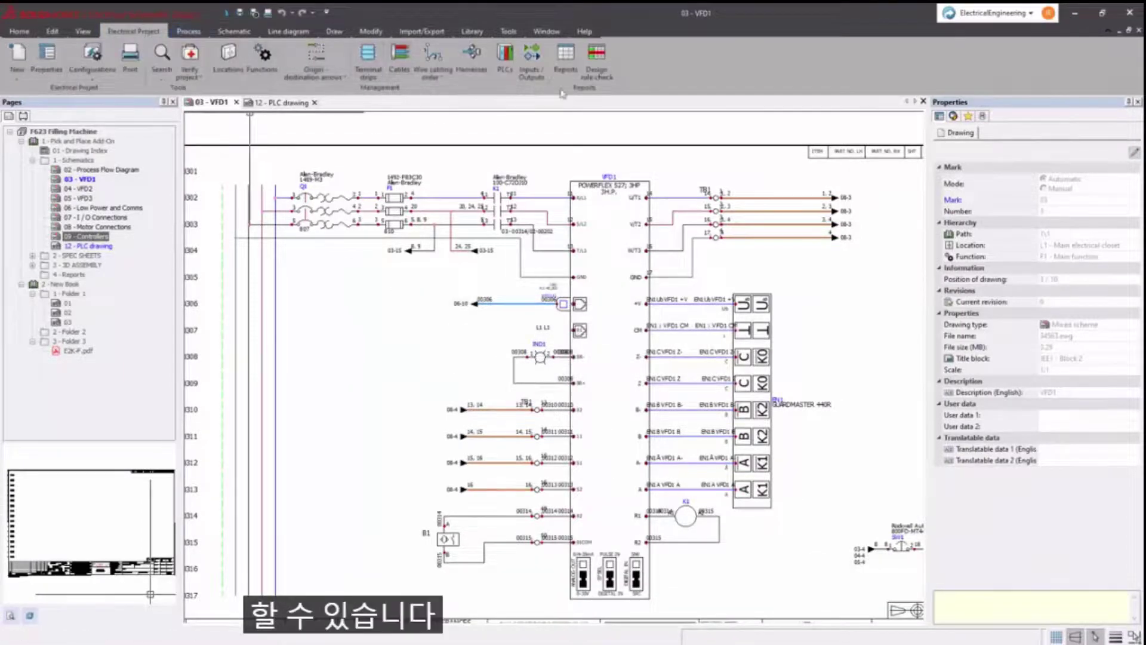
pyautogui.click(596, 75)
pyautogui.click(321, 255)
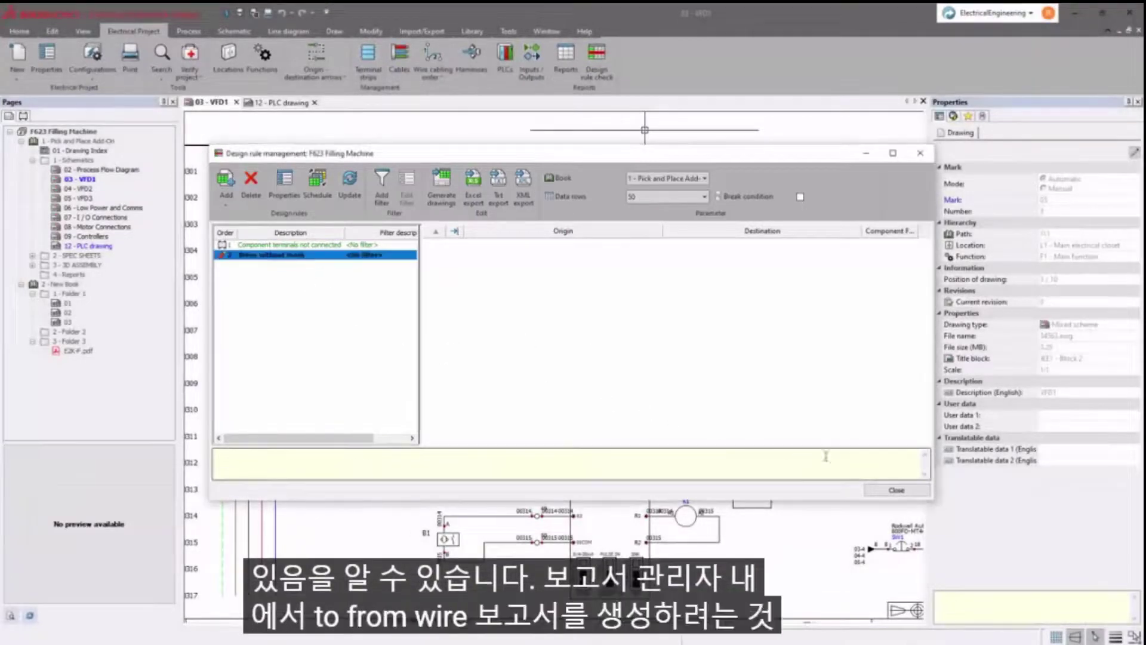
pyautogui.click(883, 490)
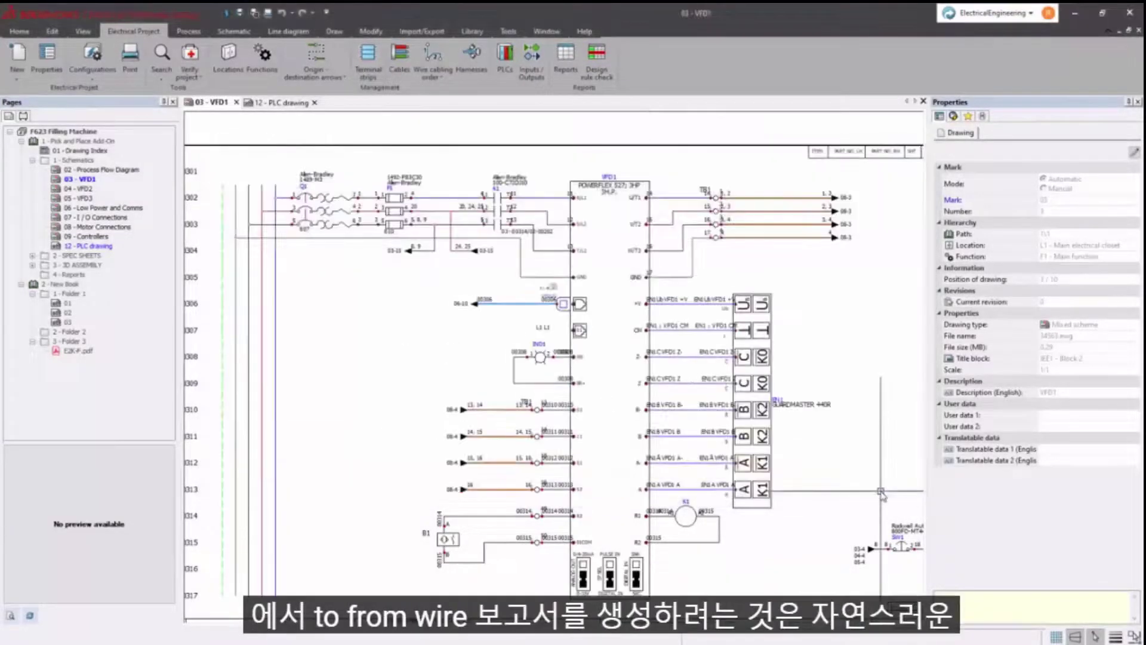
# - Generate report drawings including Wire Label List, then open the 13 - Bill Of Materials page
pyautogui.click(567, 59)
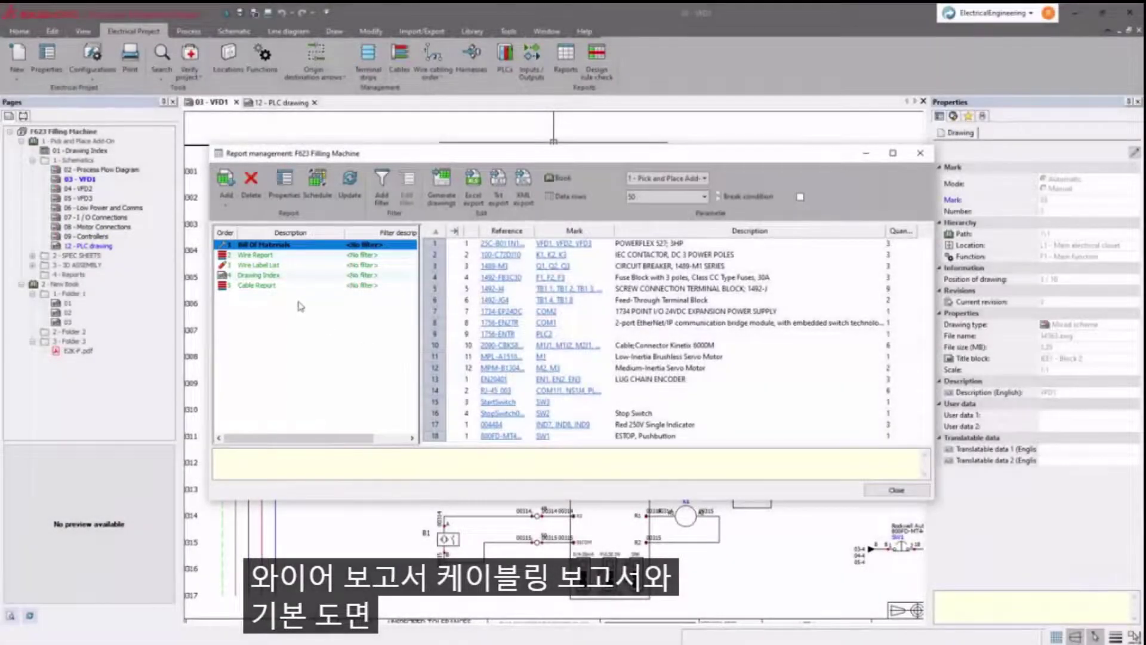
pyautogui.click(295, 267)
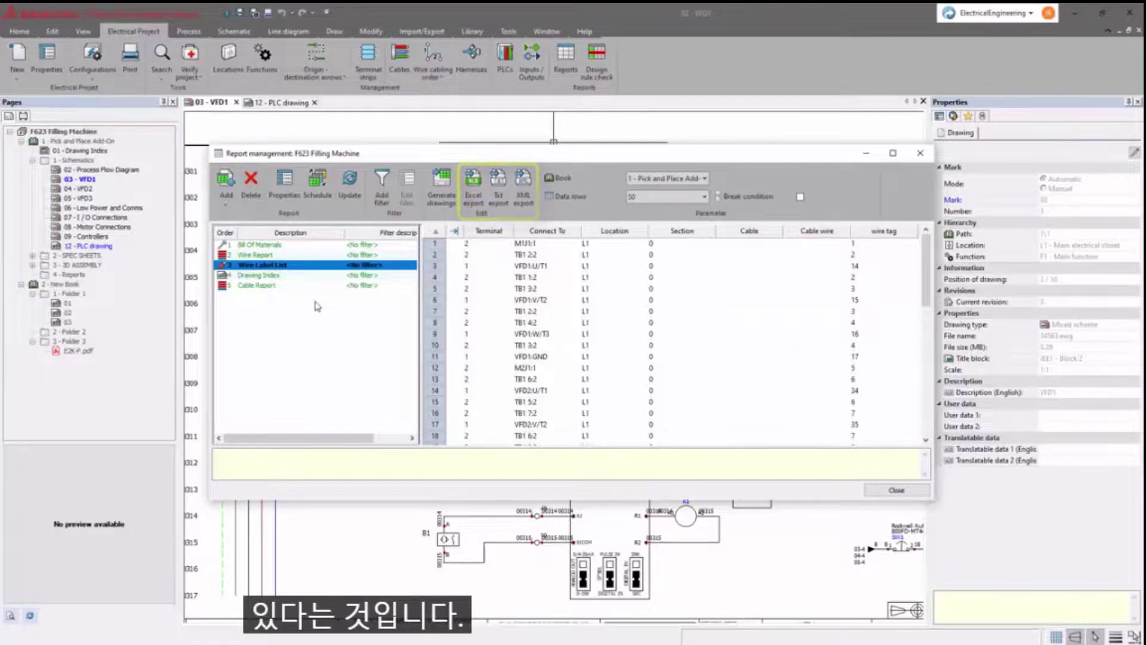
pyautogui.click(441, 179)
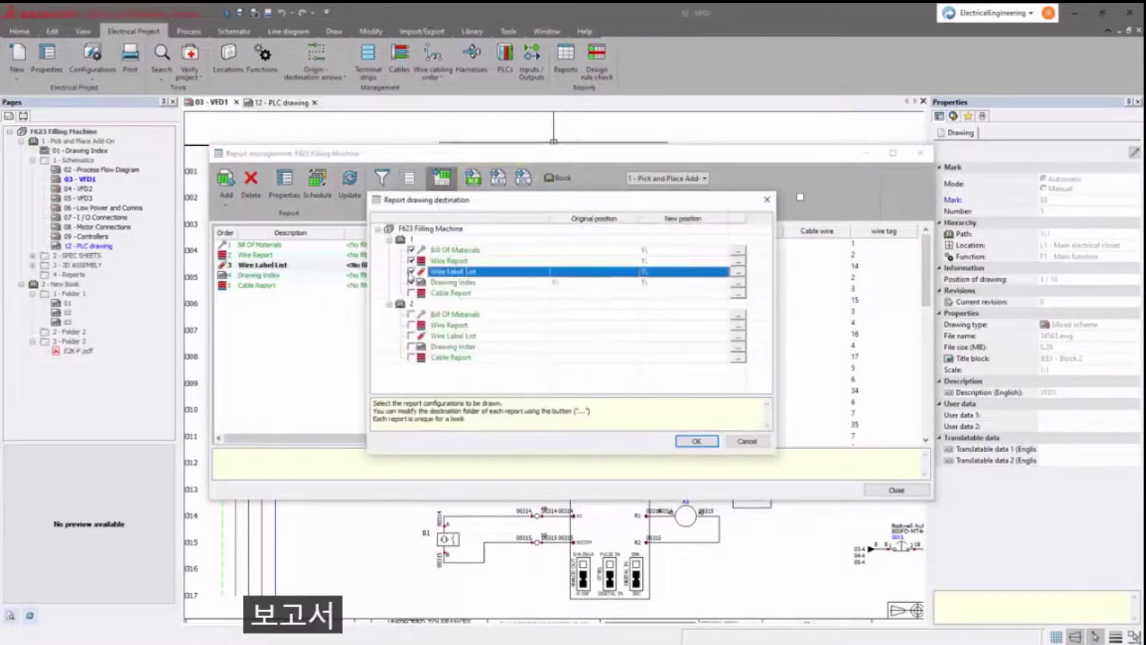
pyautogui.click(697, 441)
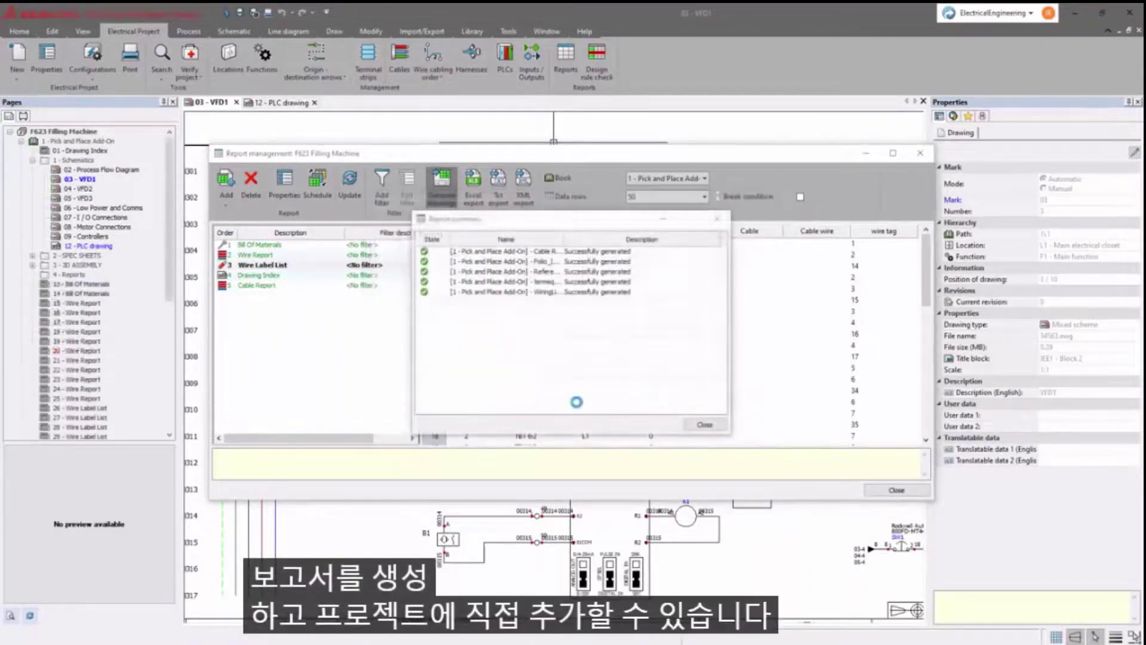
pyautogui.click(699, 425)
pyautogui.click(897, 490)
pyautogui.doubleClick(87, 283)
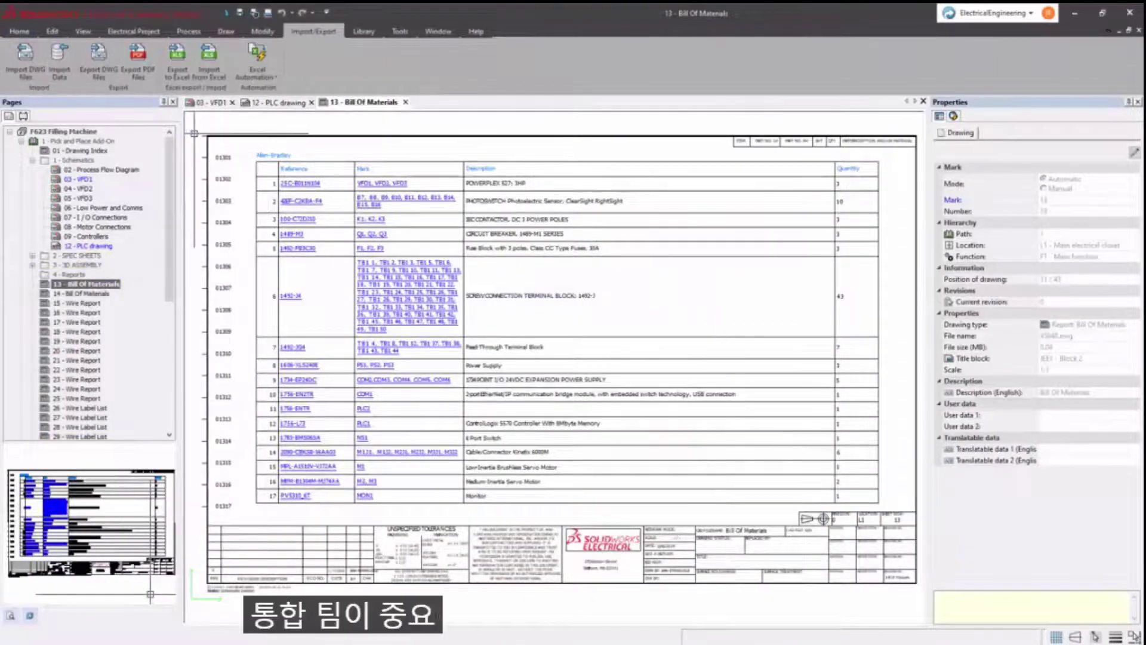
# - Generate the TB1 and X1 terminal strip drawings and view the new pages
pyautogui.click(143, 34)
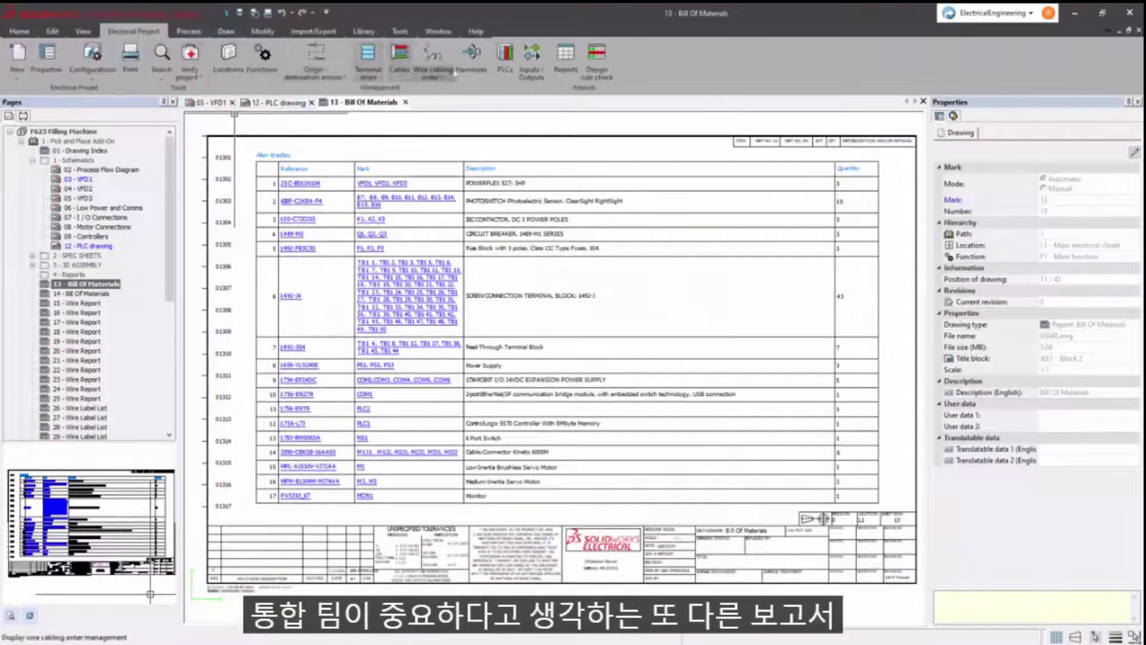
pyautogui.click(367, 57)
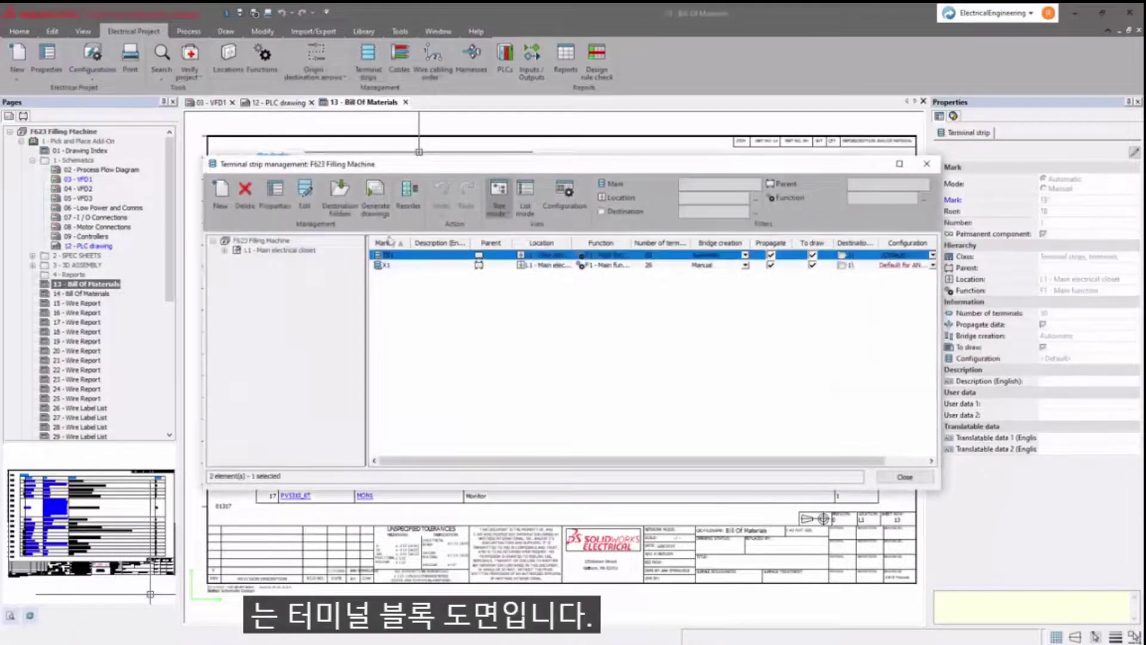
pyautogui.click(385, 212)
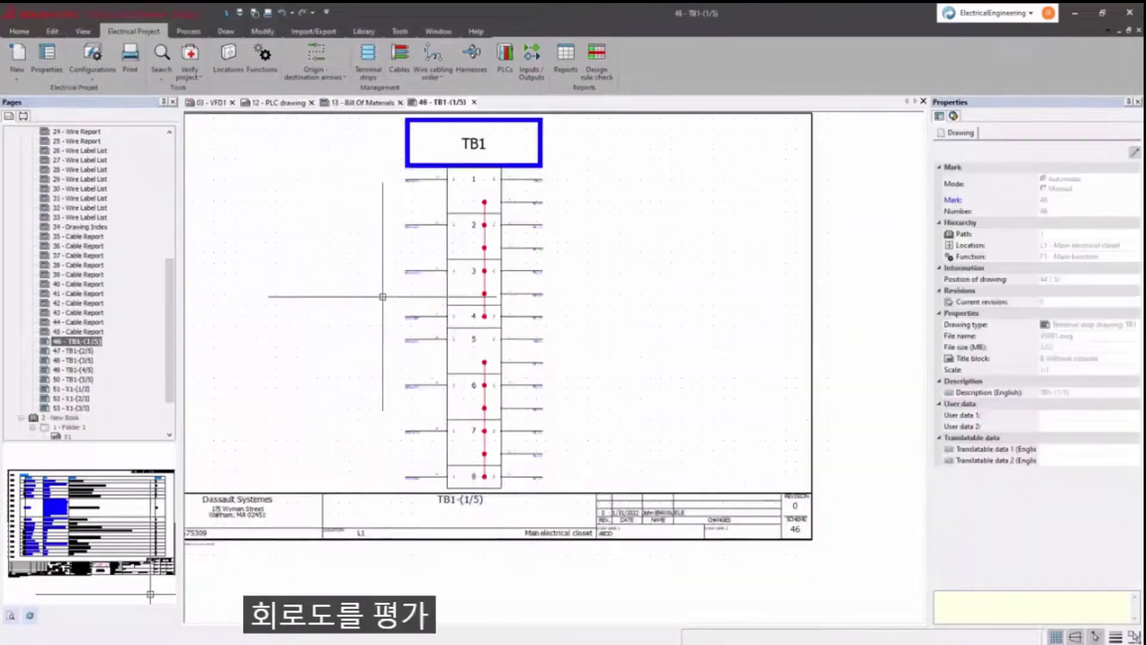
pyautogui.scroll(5, 472, 295)
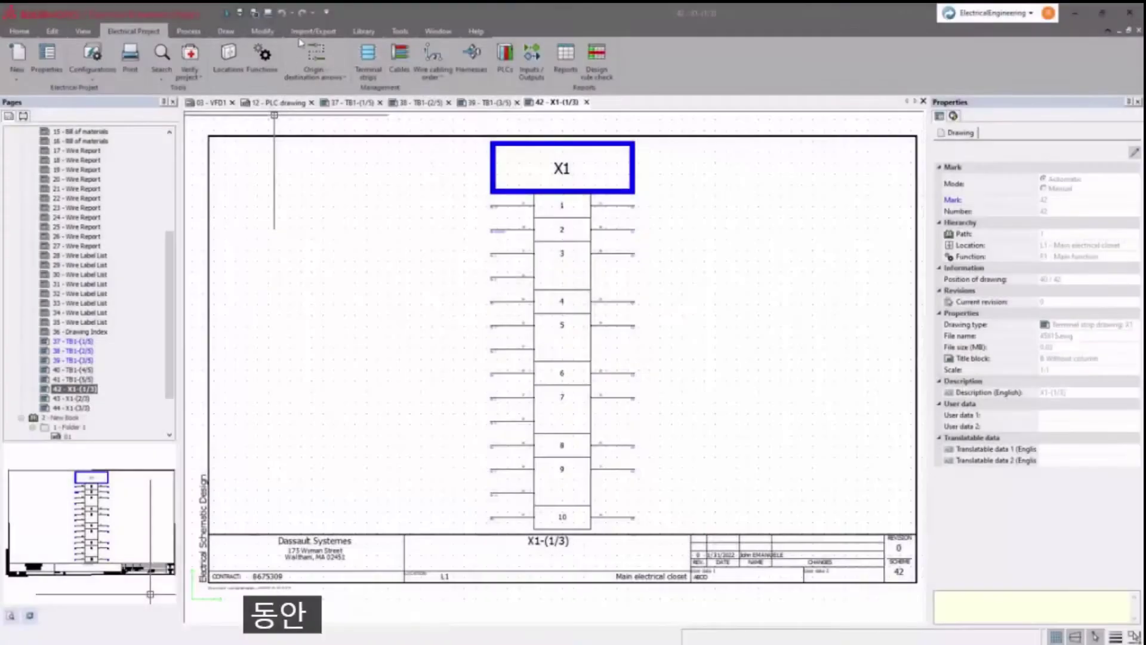
# - Export the drawings to the M_Series Dispenser PDF without updating, then page through it
pyautogui.click(304, 36)
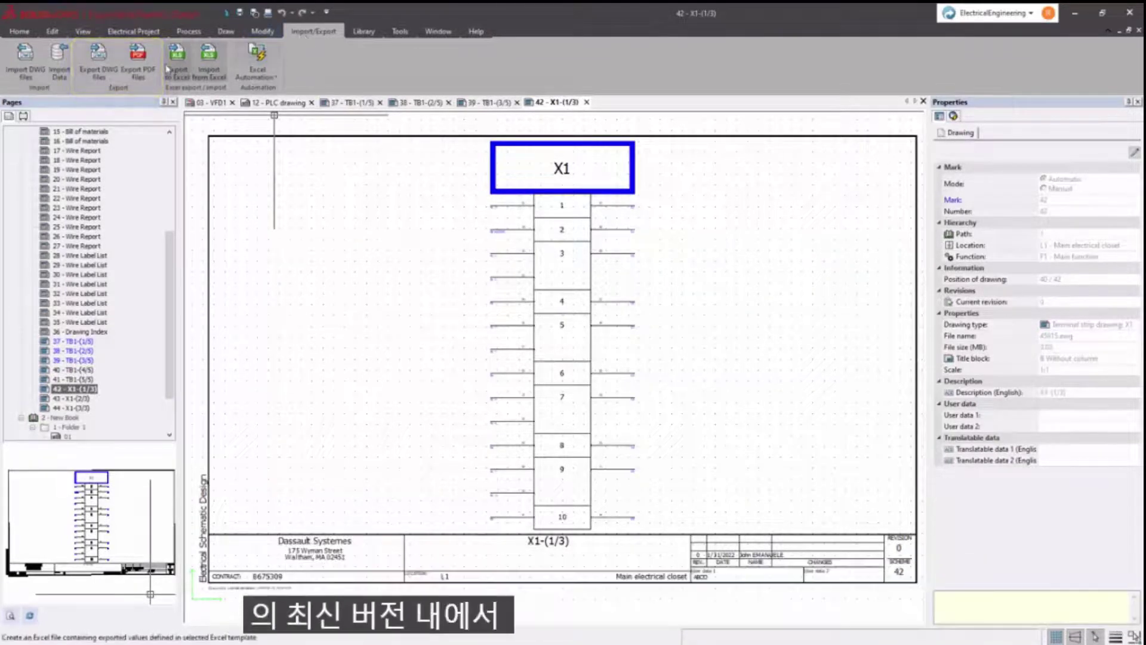
pyautogui.click(139, 67)
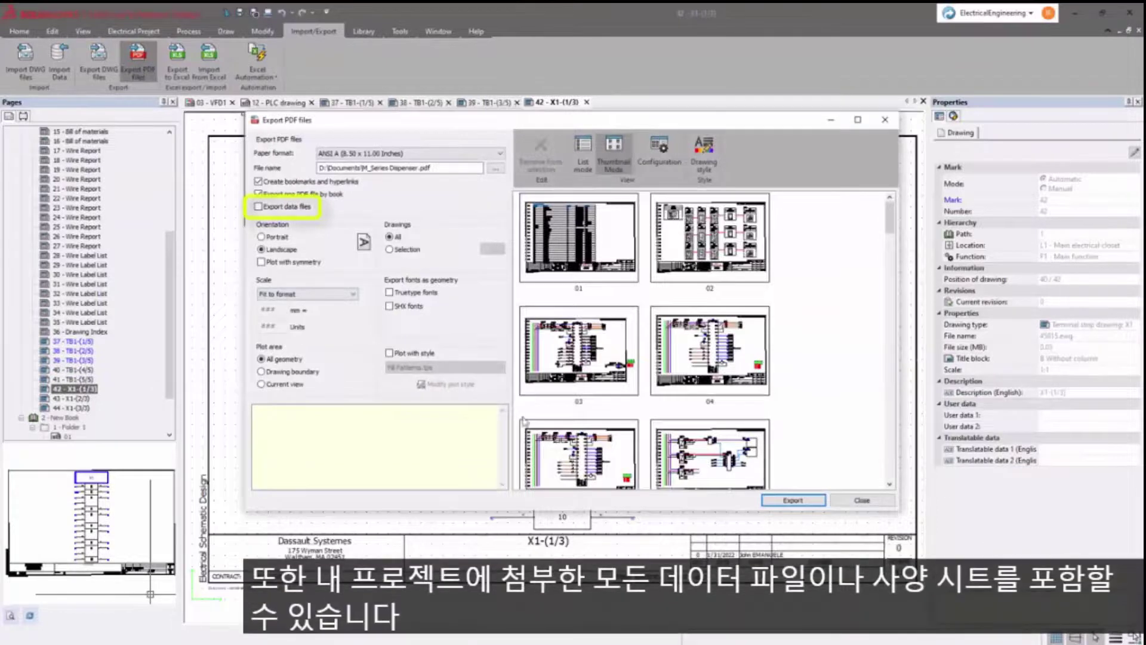
pyautogui.click(816, 505)
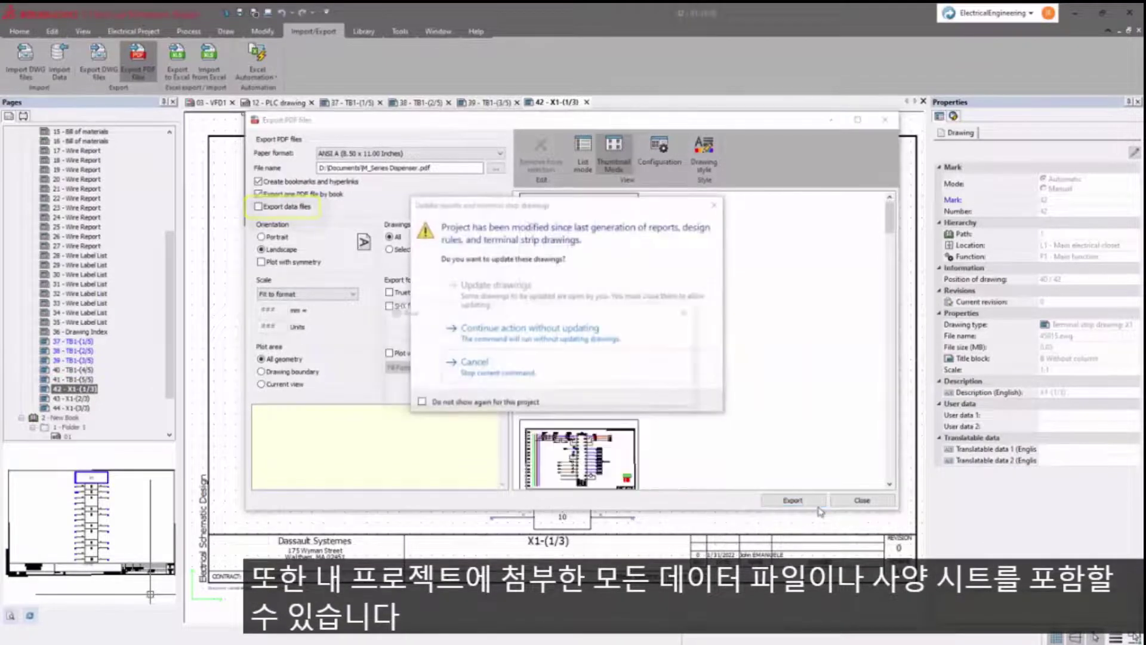
pyautogui.click(599, 341)
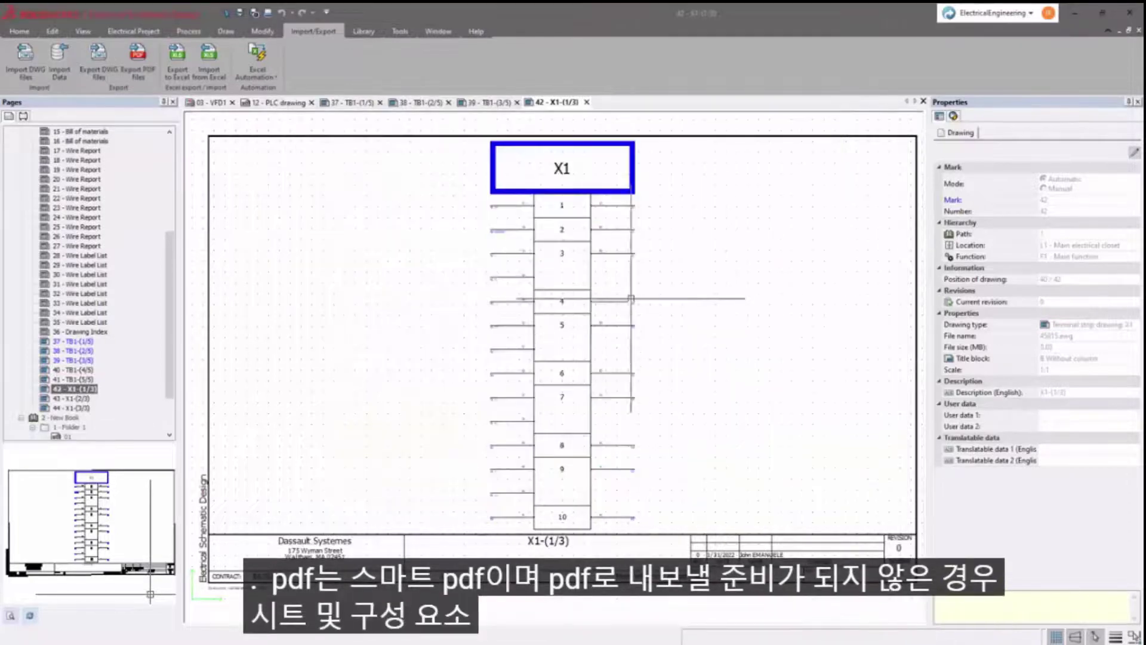
pyautogui.scroll(-3, 432, 256)
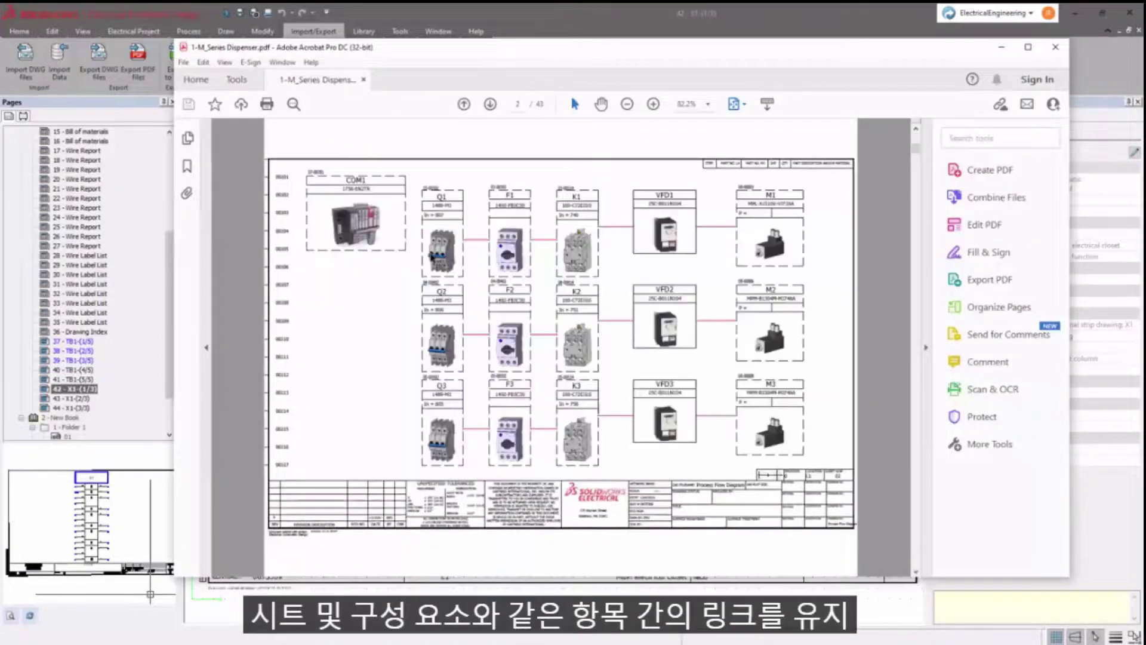
pyautogui.scroll(-4, 431, 255)
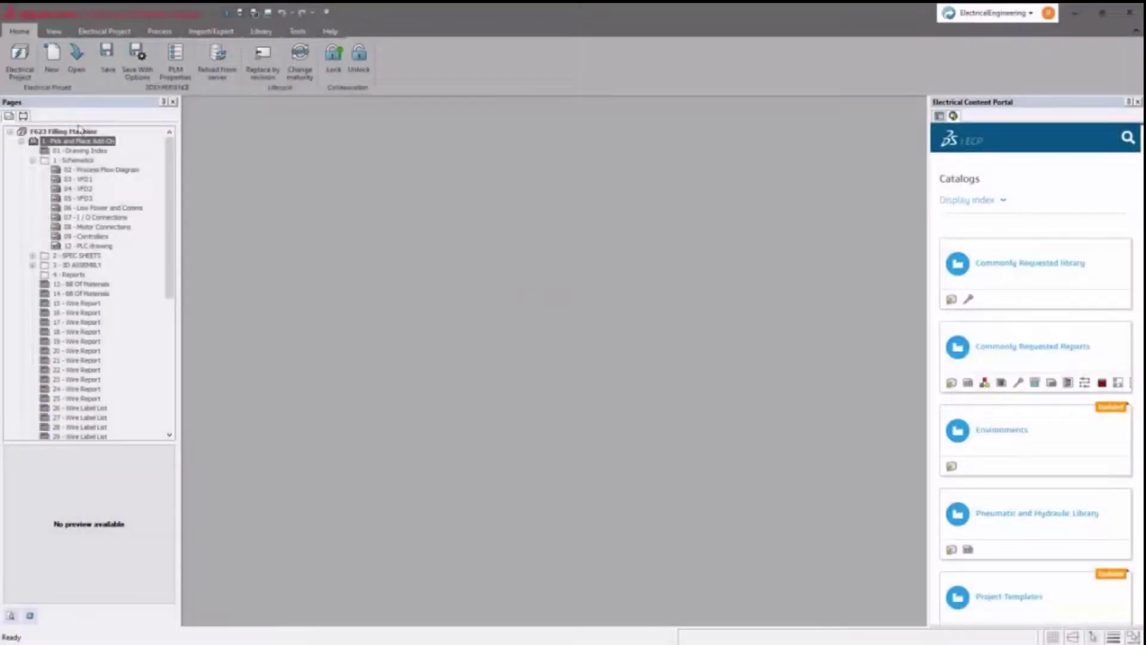
# - Select the F623 Filling Machine project and choose Save With Options
pyautogui.click(25, 72)
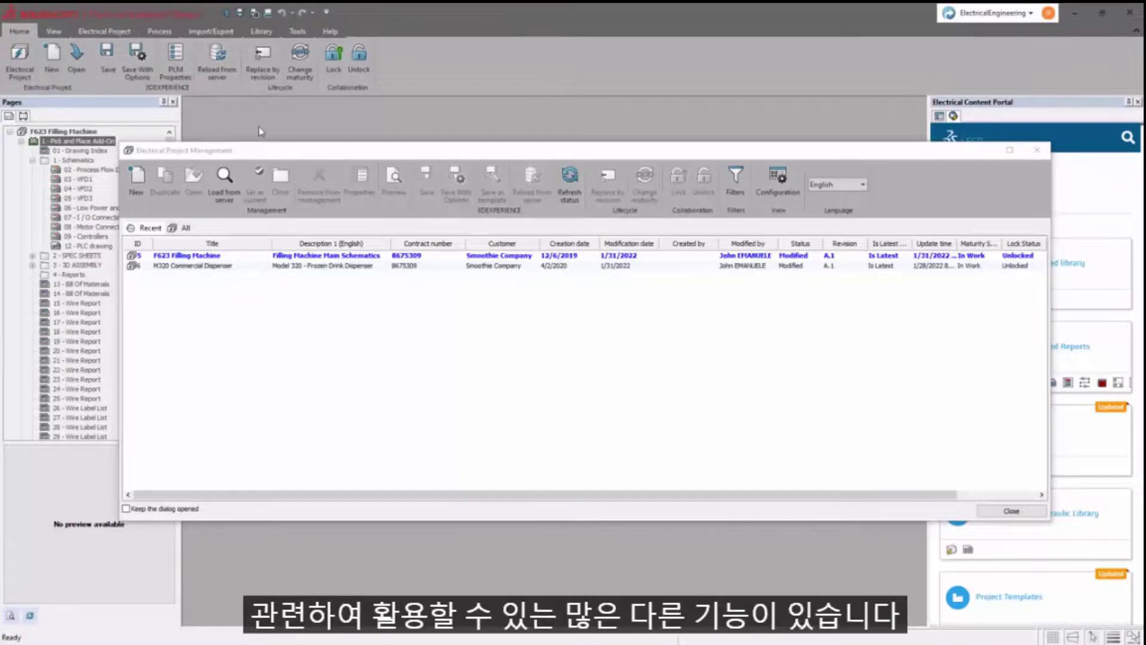
pyautogui.click(300, 255)
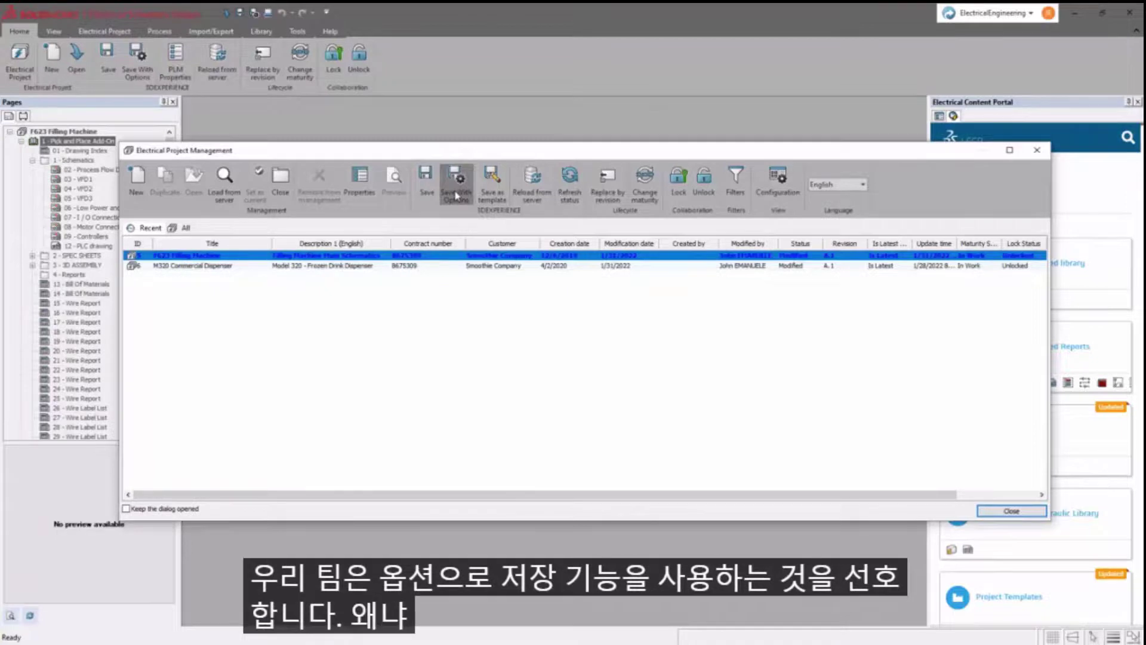
pyautogui.click(456, 196)
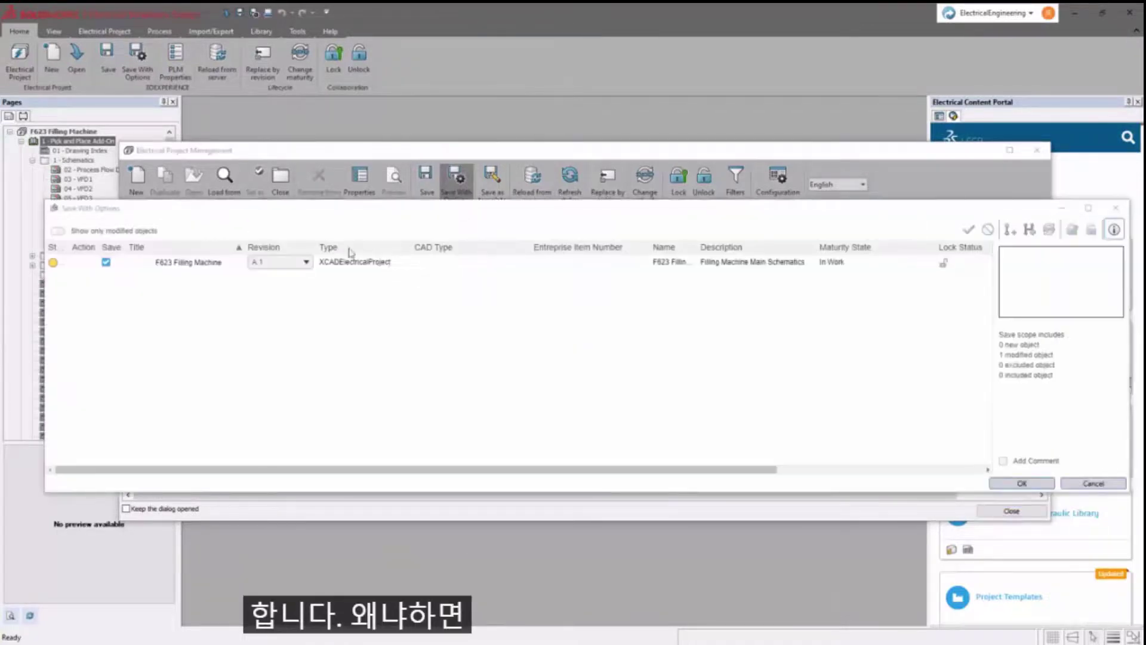
# - Save as locked new version B.1 with comment 'New Sengors have been added, but some more'
pyautogui.click(293, 262)
pyautogui.click(296, 291)
pyautogui.click(944, 264)
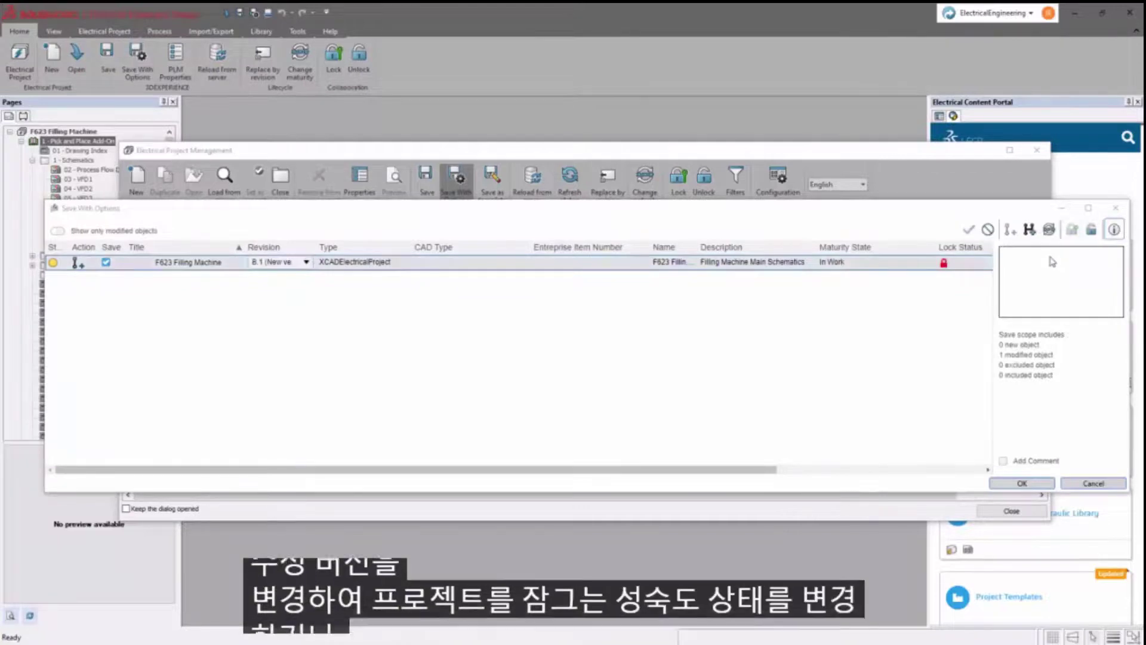
pyautogui.click(1002, 460)
pyautogui.click(1017, 453)
pyautogui.write('New Seng')
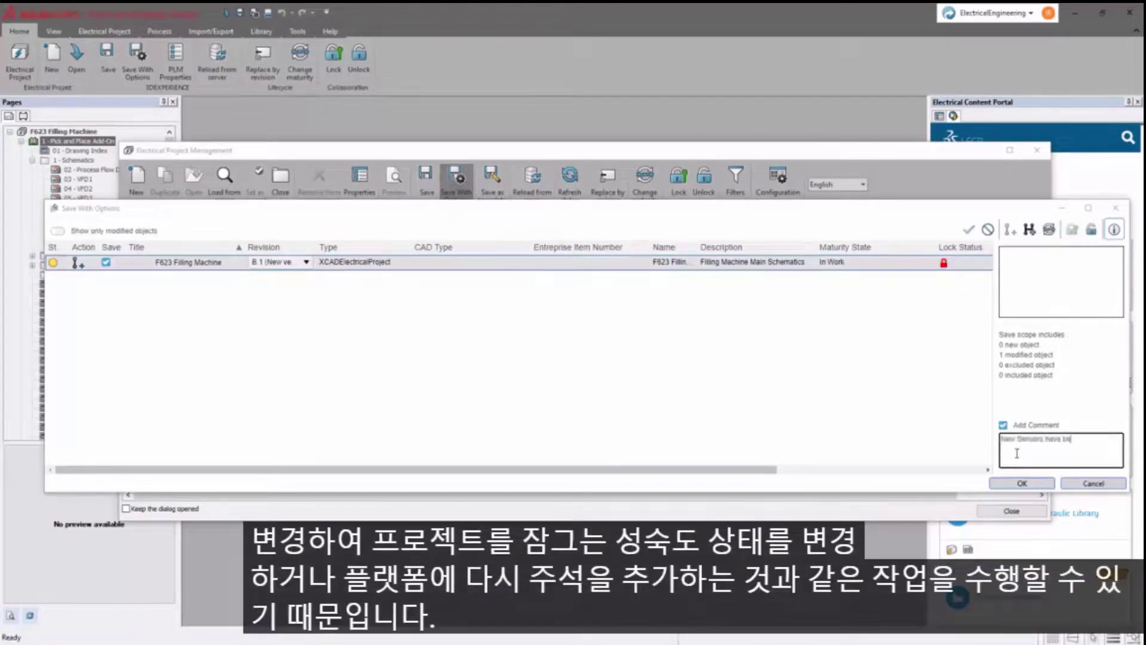
pyautogui.write('ors have been added, but some more')
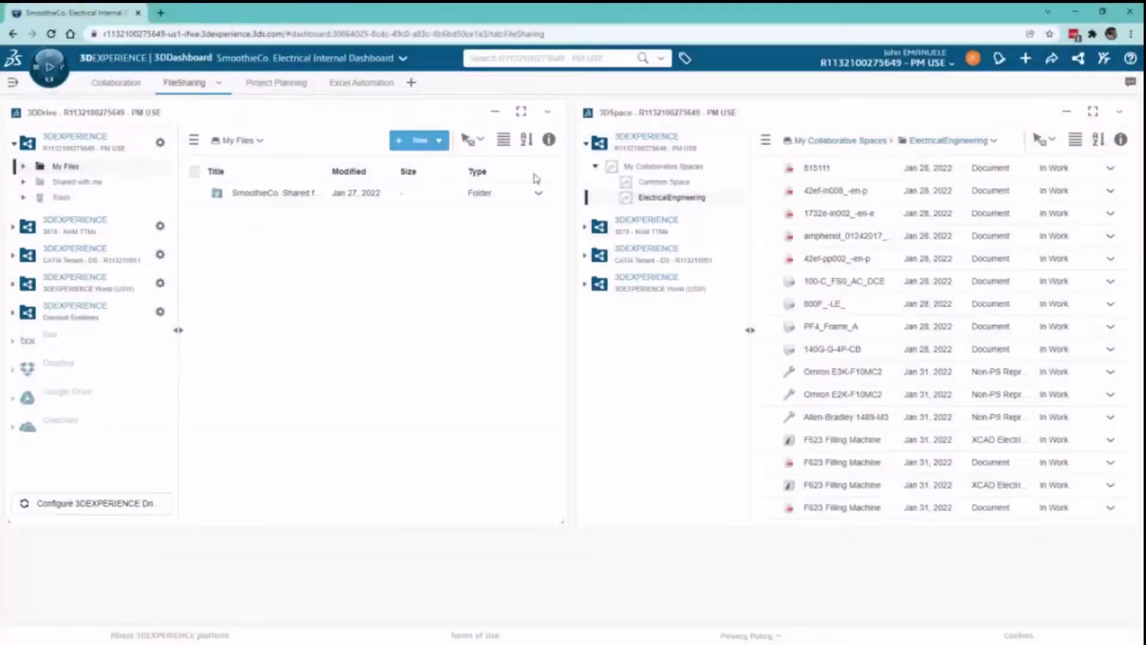
# - Check F623 Filling Machine's details in the ElectricalEngineering list, then show Project Planning
pyautogui.scroll(10, 794, 217)
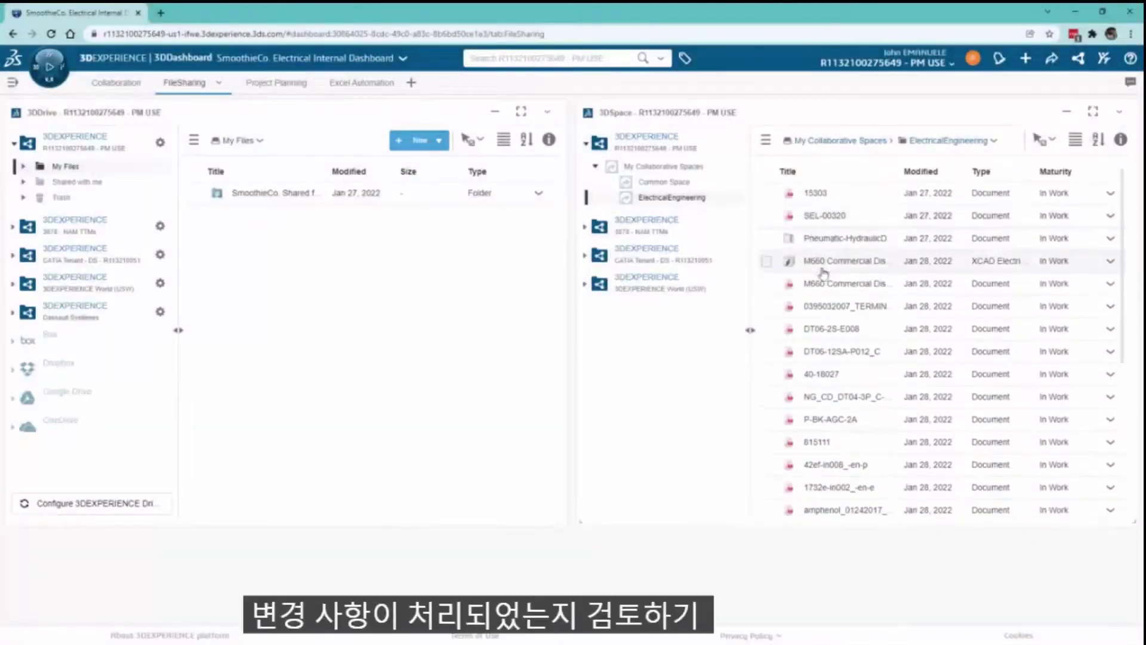
pyautogui.scroll(-5, 824, 269)
pyautogui.moveTo(835, 484)
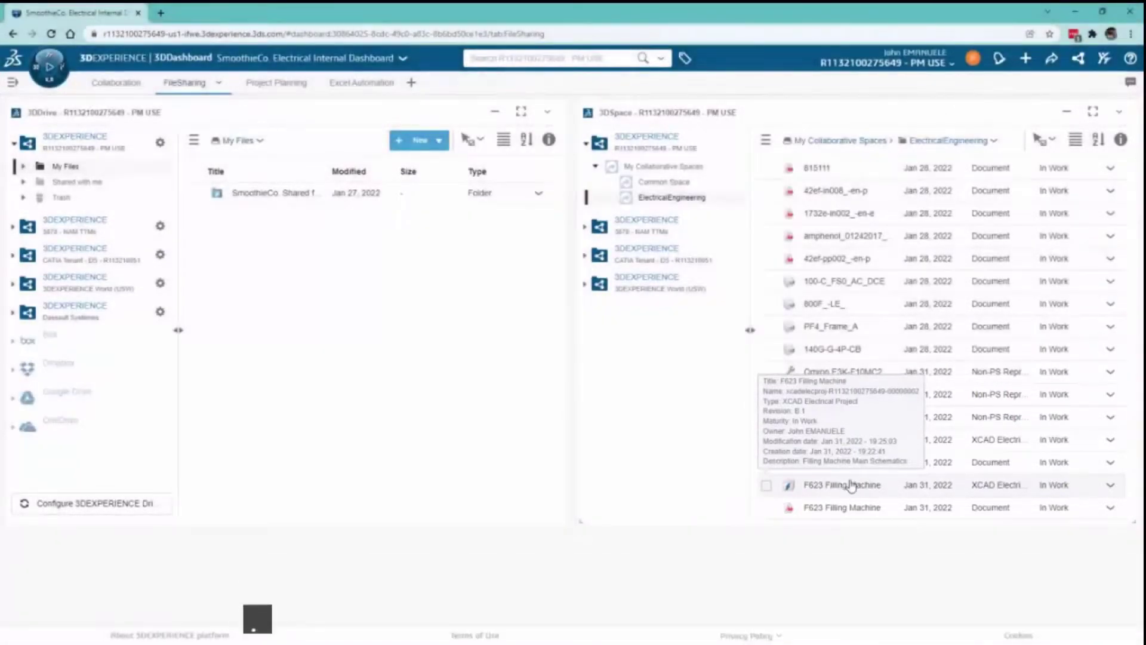
pyautogui.moveTo(842, 515)
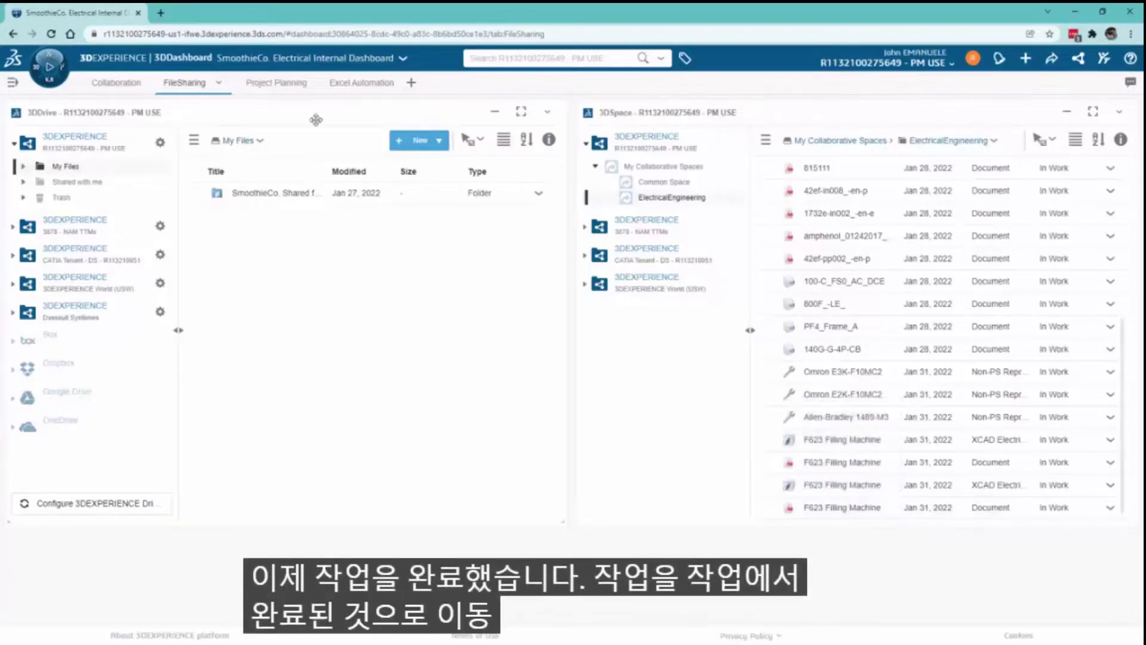
pyautogui.click(261, 85)
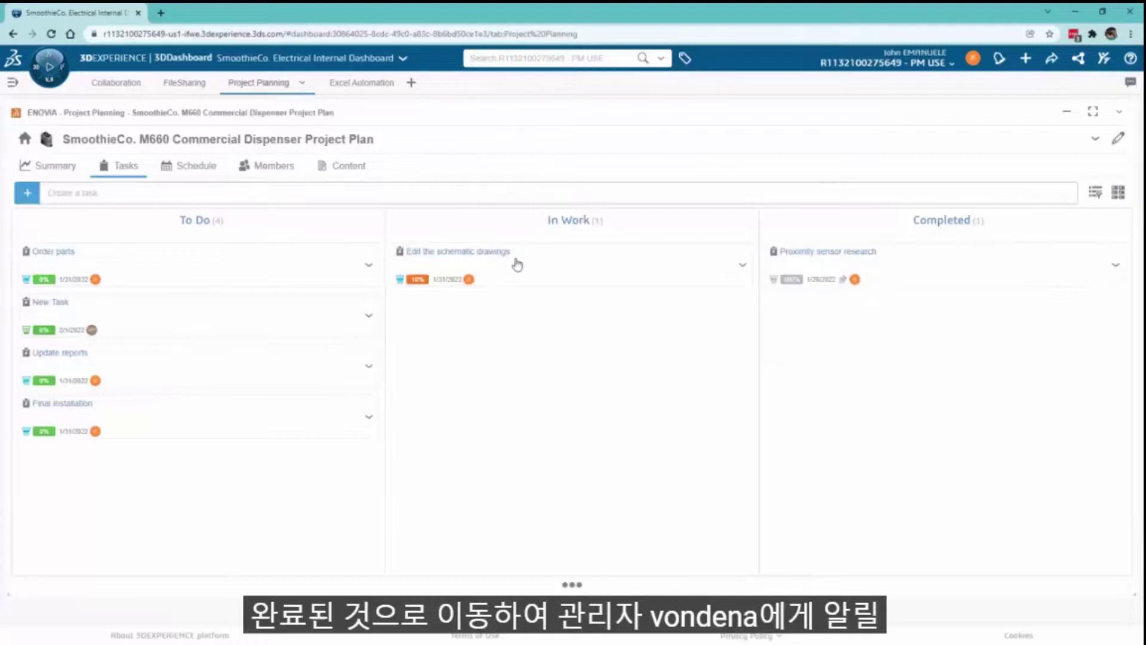
# - Move the task Edit the schematic drawings from In Work to Completed
pyautogui.moveTo(516, 265); pyautogui.dragTo(937, 320)
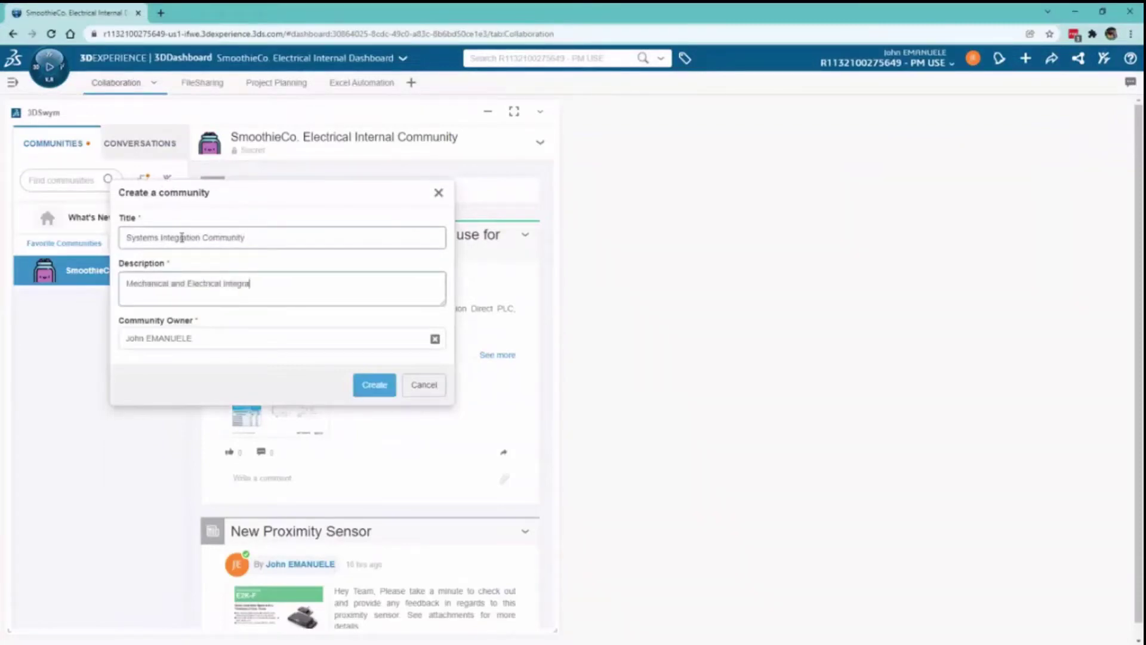
# - Finish the description and create the 3DSwym community 'Systems Integration Community'
pyautogui.write('y')
pyautogui.click(374, 384)
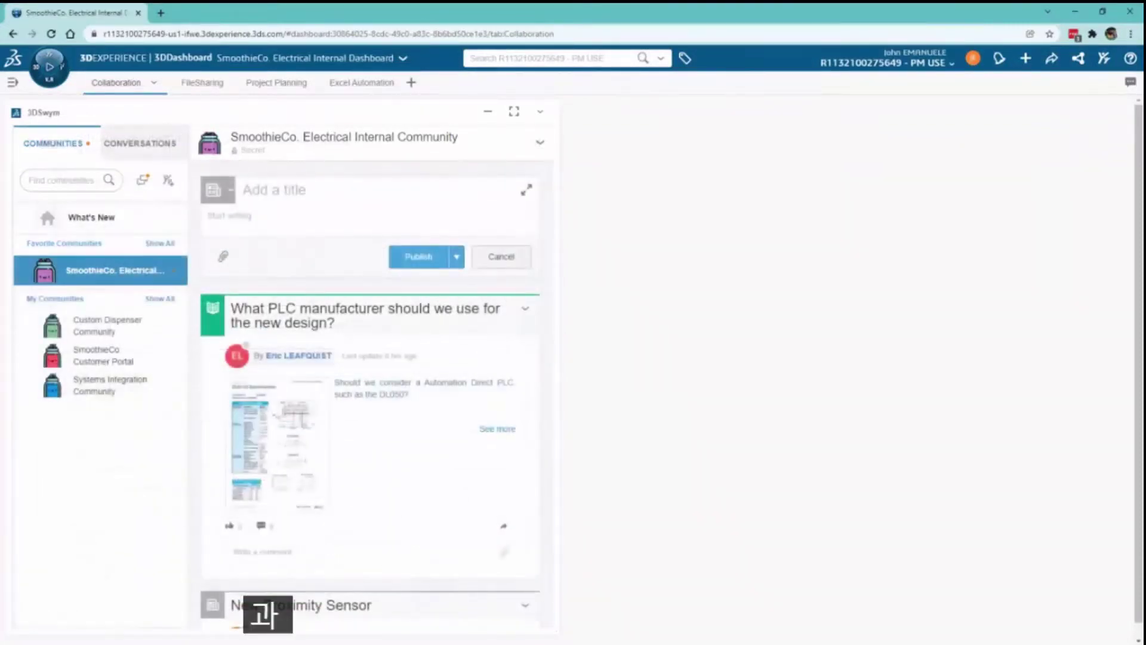